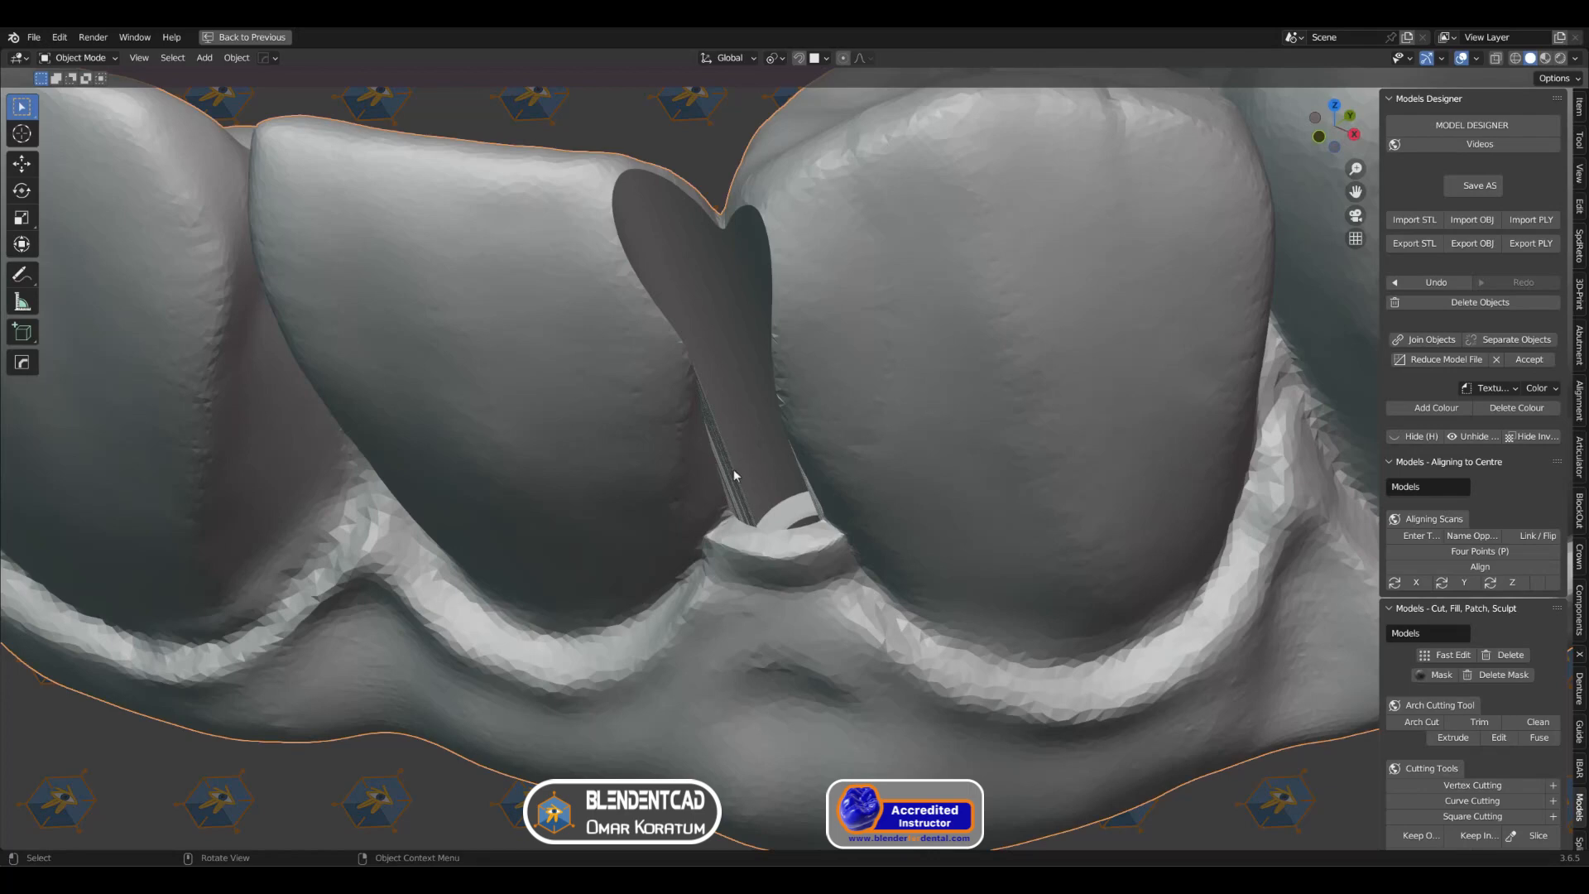
Step: Turn on the Face Orientation overlay for the model around the screw channel between the two front teeth
scroll(744, 452, up, 5)
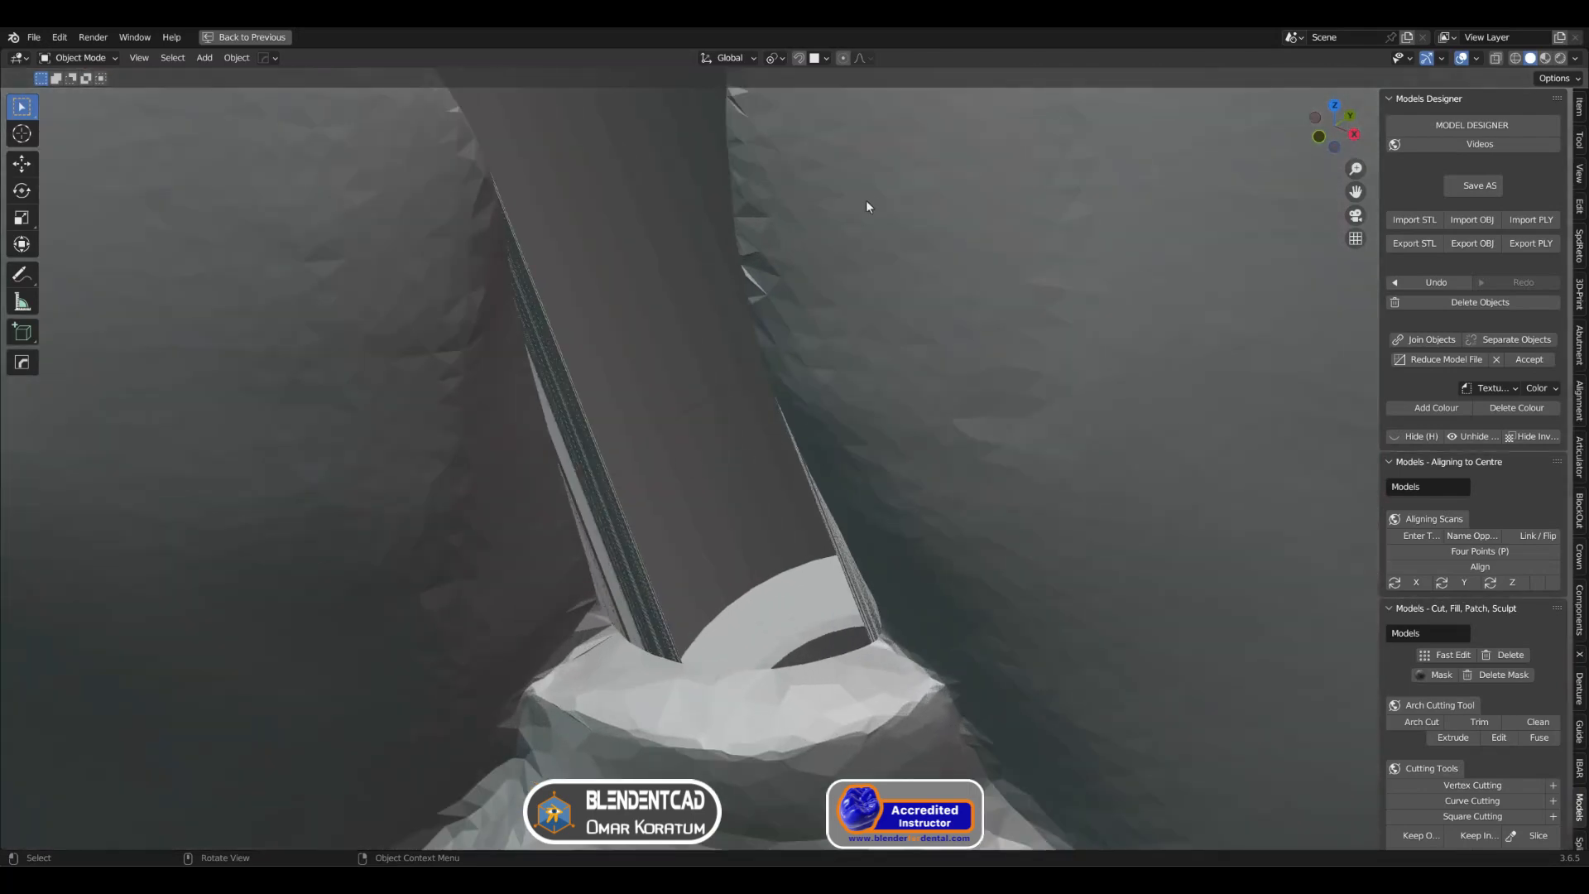
scroll(1026, 244, down, 3)
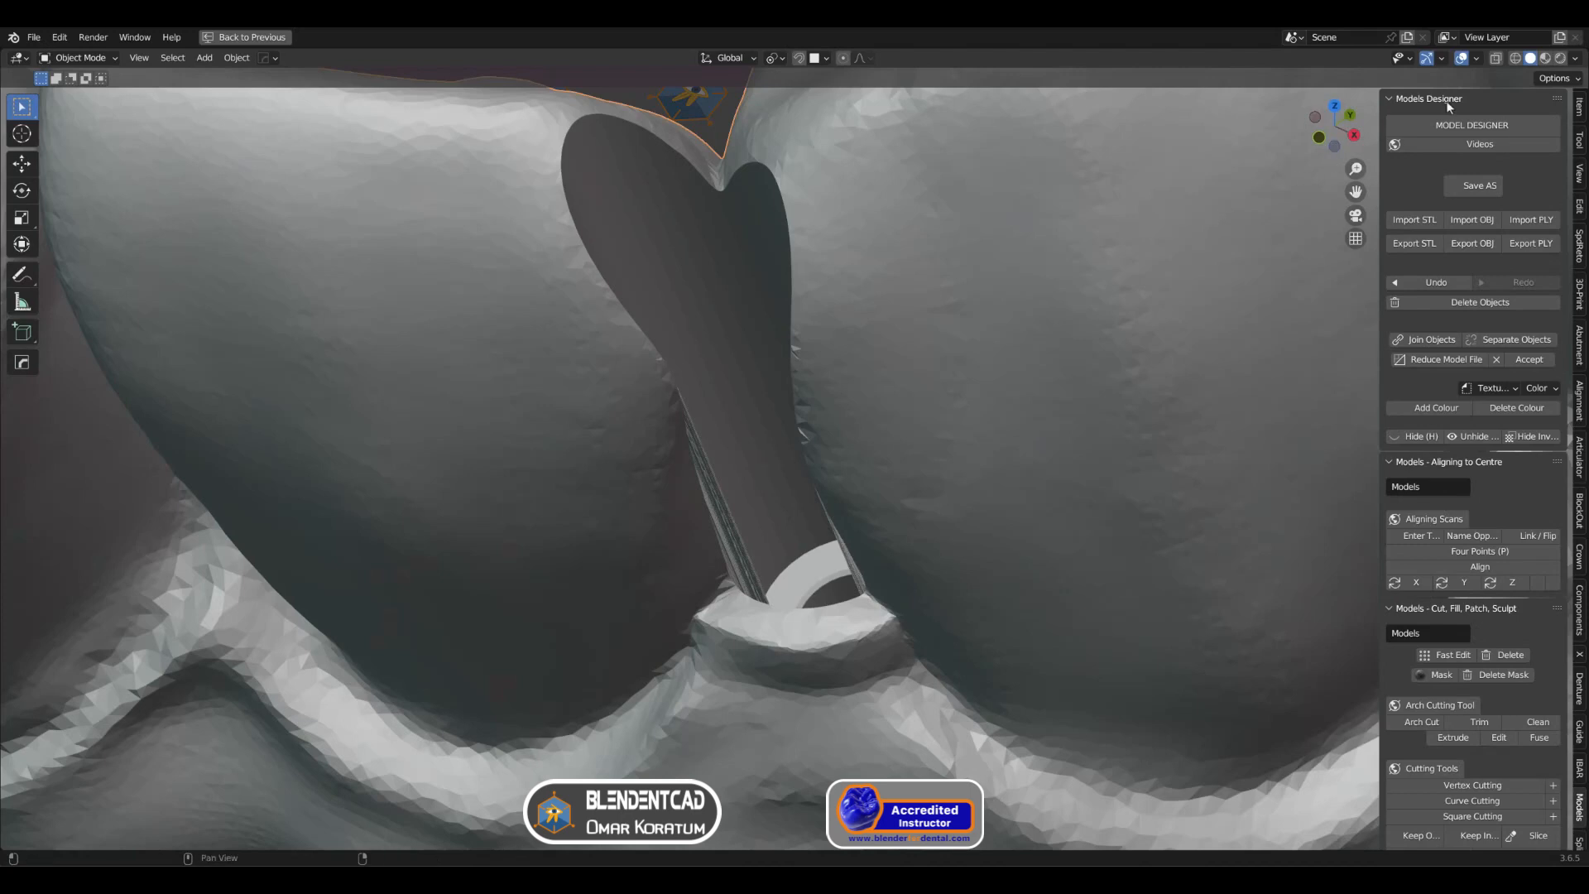
click(1477, 58)
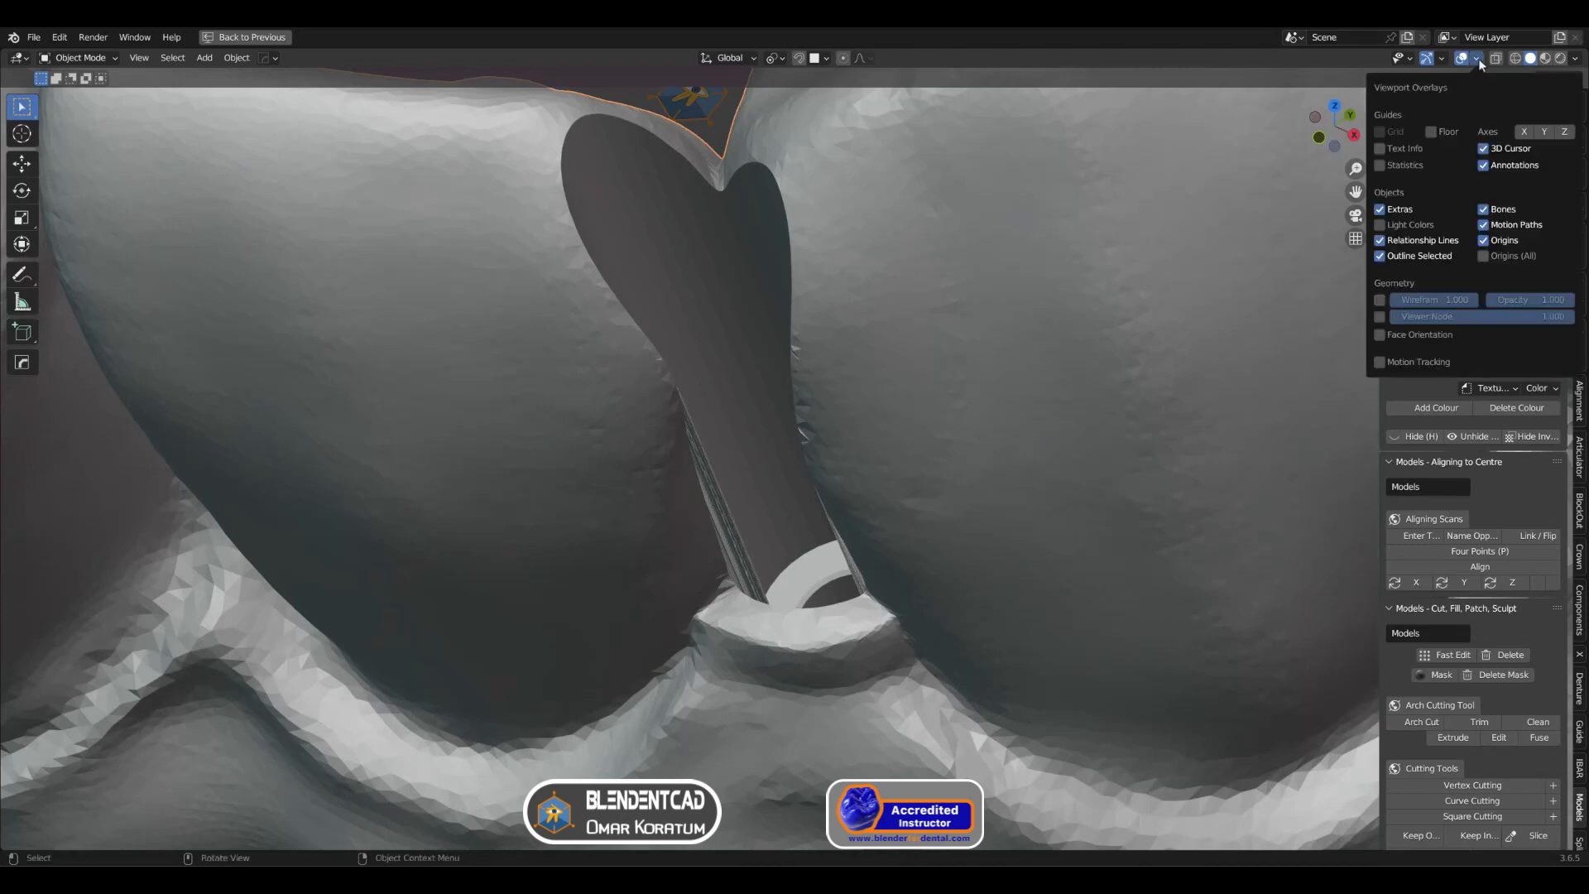
click(1381, 334)
Step: Examine the screw channel between the two teeth from the front and from above for reversed or overlapping faces
scroll(916, 451, down, 8)
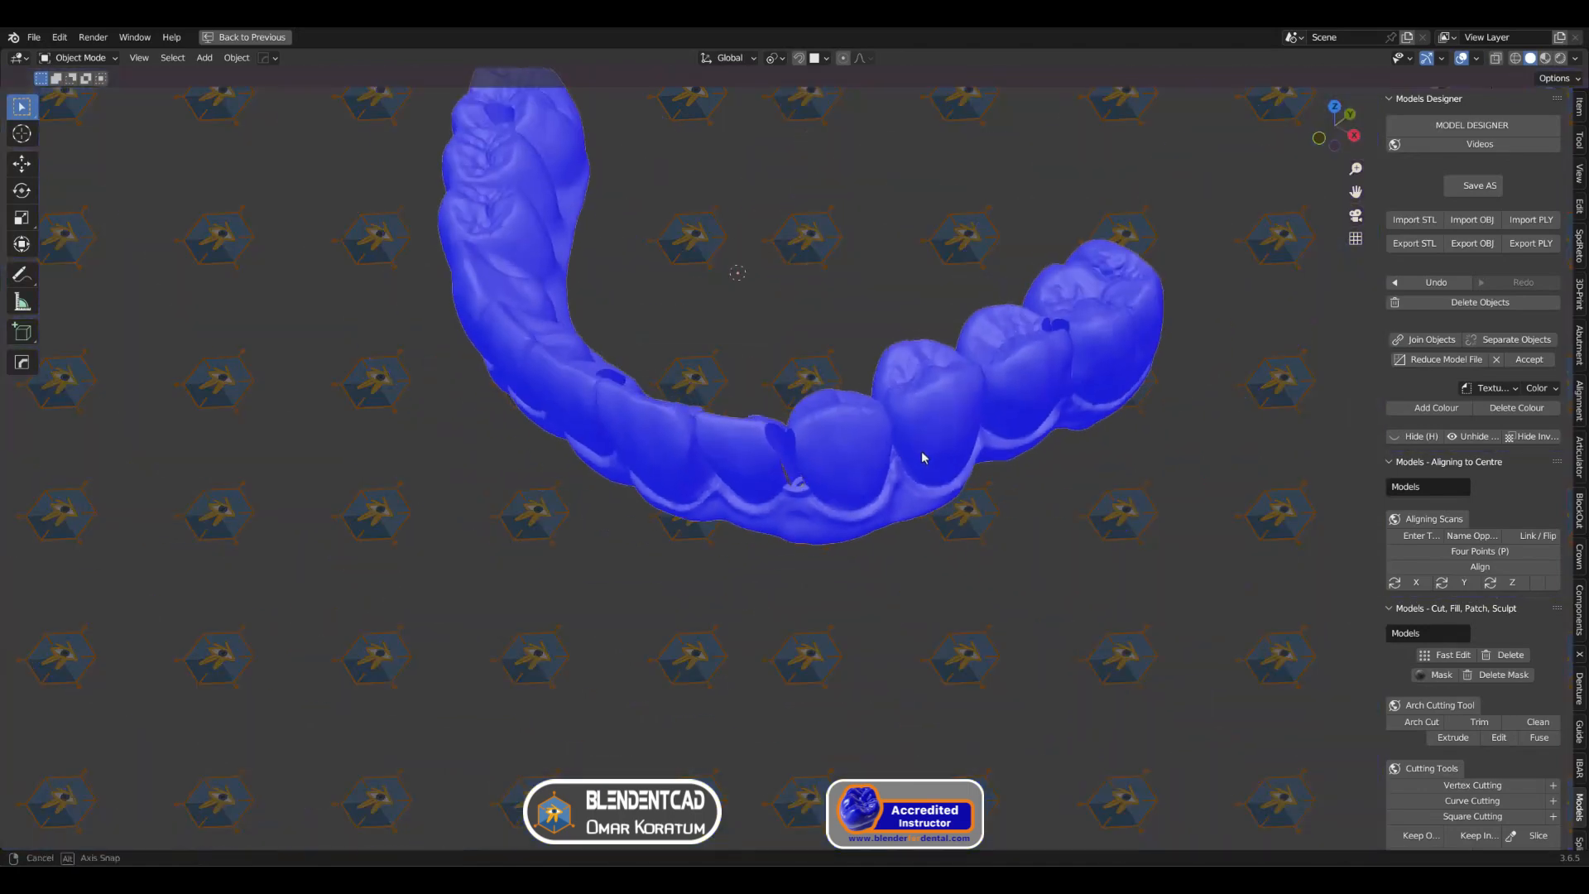
middle_drag(917, 455, 874, 546)
scroll(921, 419, up, 6)
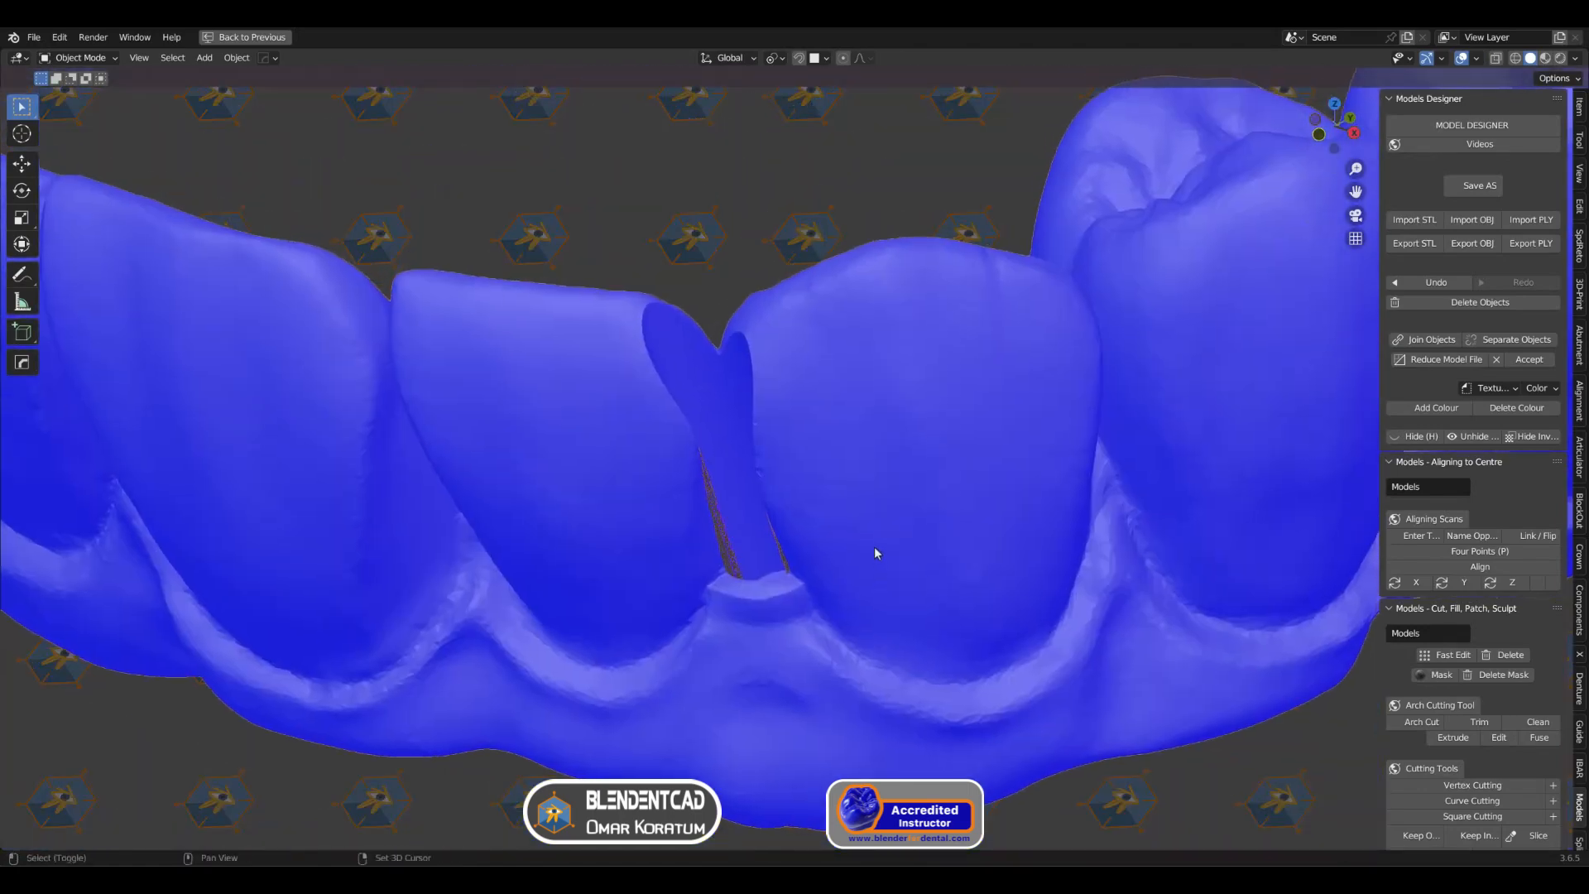
scroll(827, 524, up, 5)
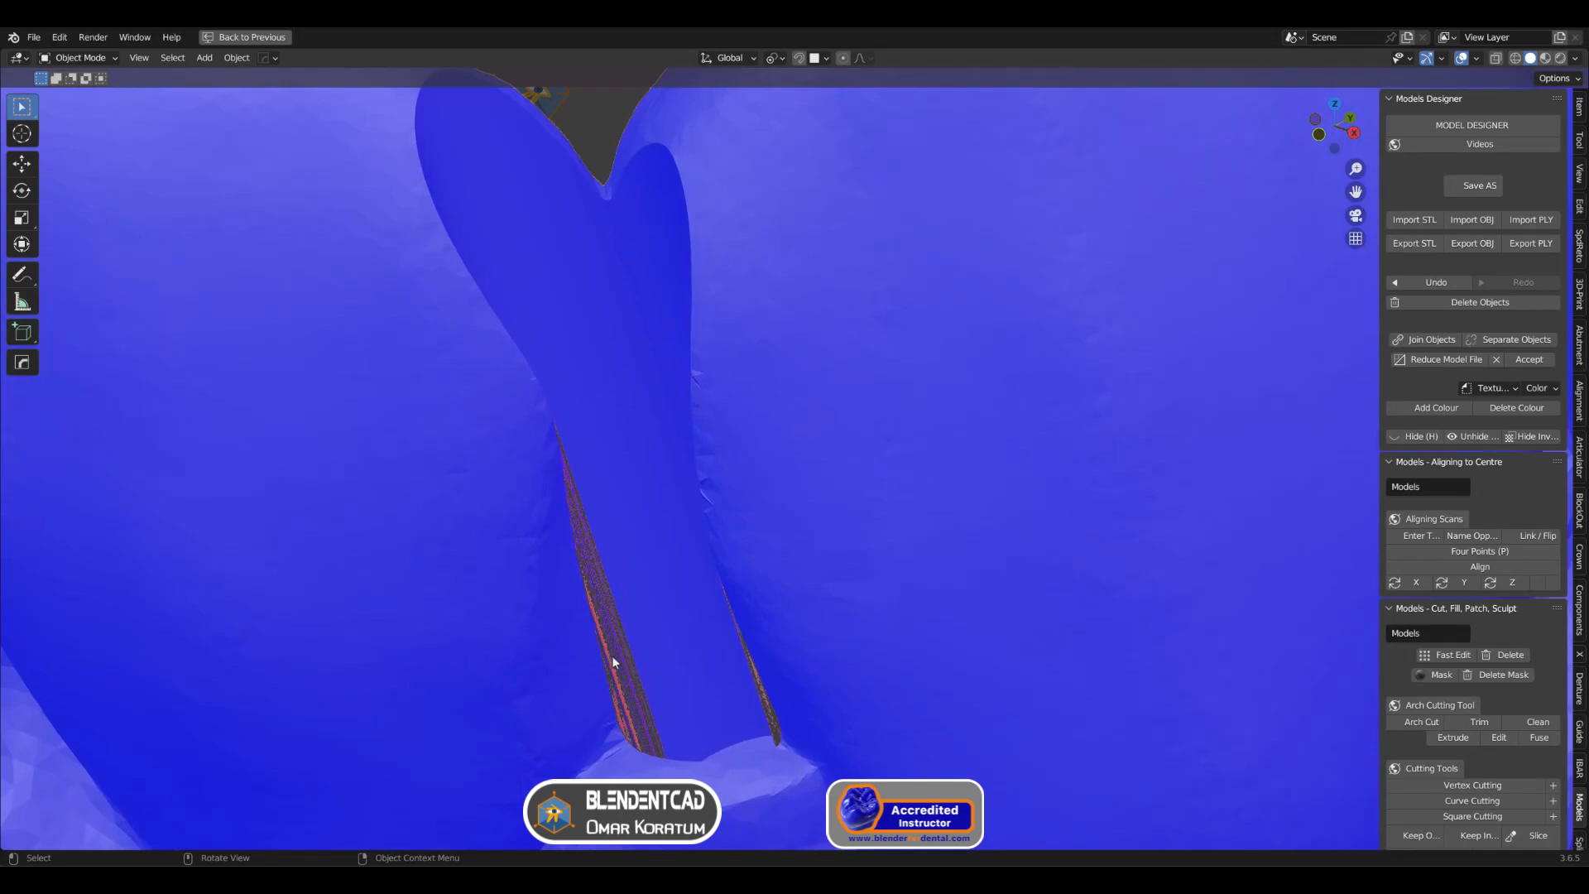
scroll(682, 632, down, 6)
middle_drag(709, 607, 848, 317)
scroll(773, 196, up, 5)
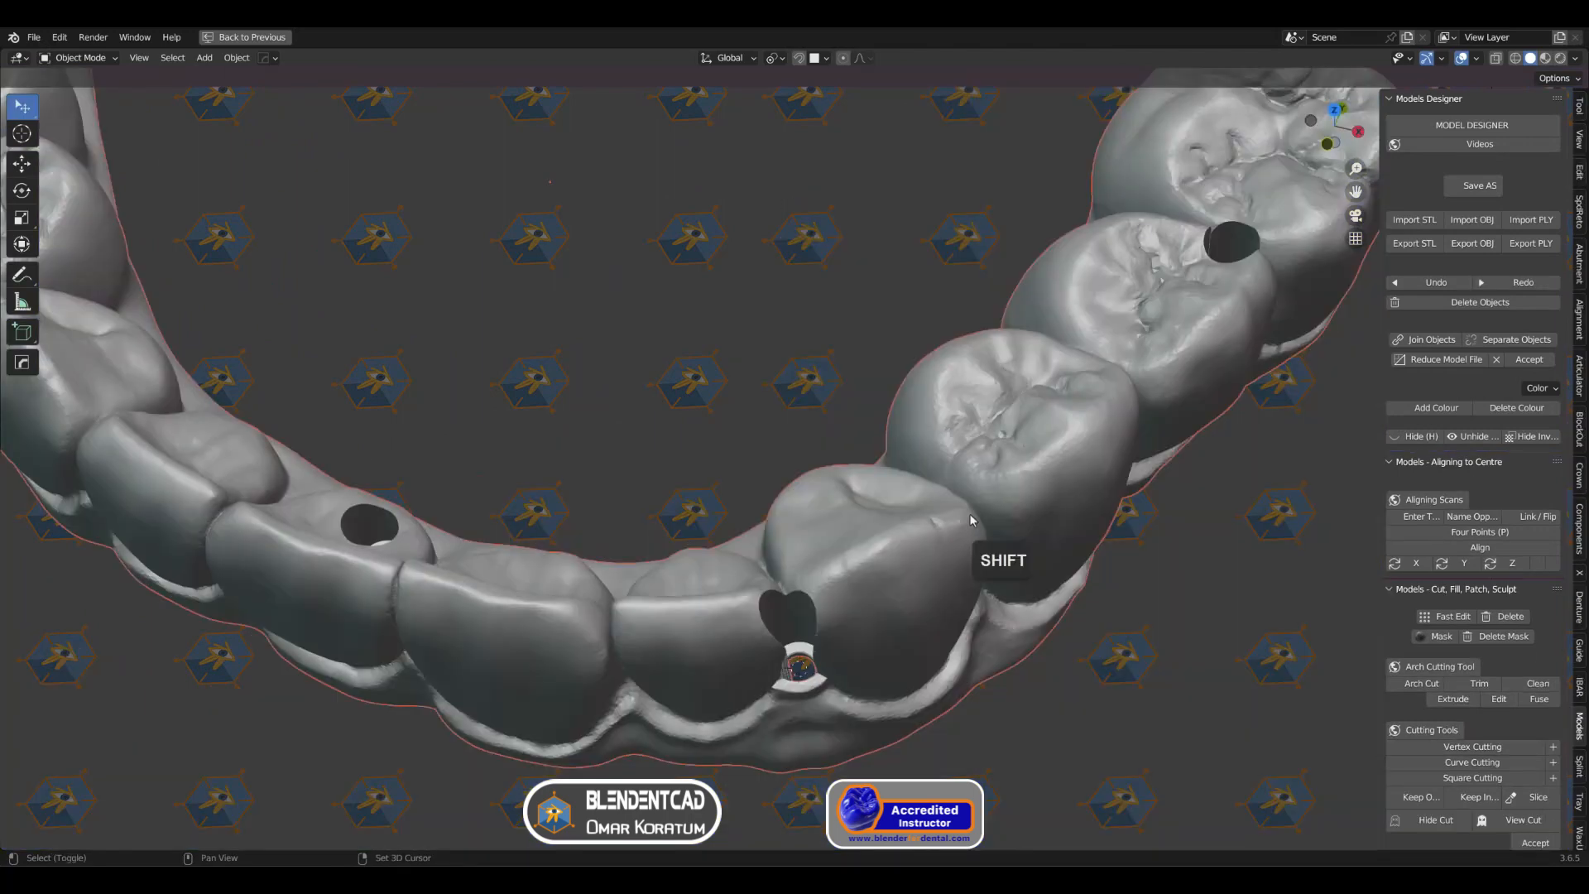
shift+middle_drag(970, 513, 929, 399)
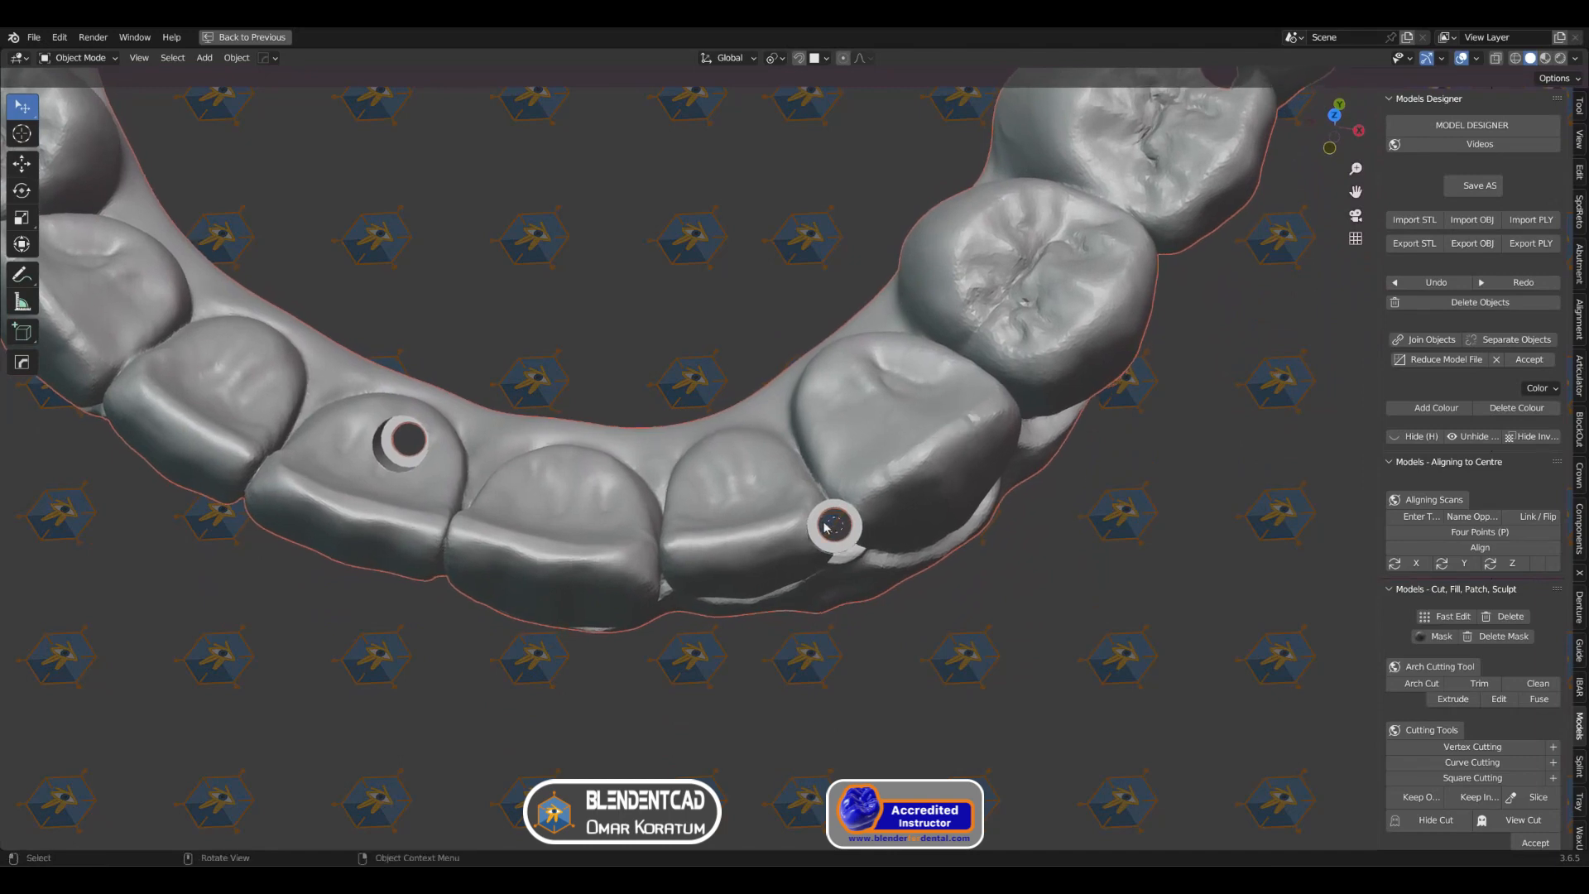
Step: Add a cylinder mesh with 1 mm radius and 2 mm depth, aligned to the view along the screw channel
key(shift)
key(shift+a)
mouse_move(907, 474)
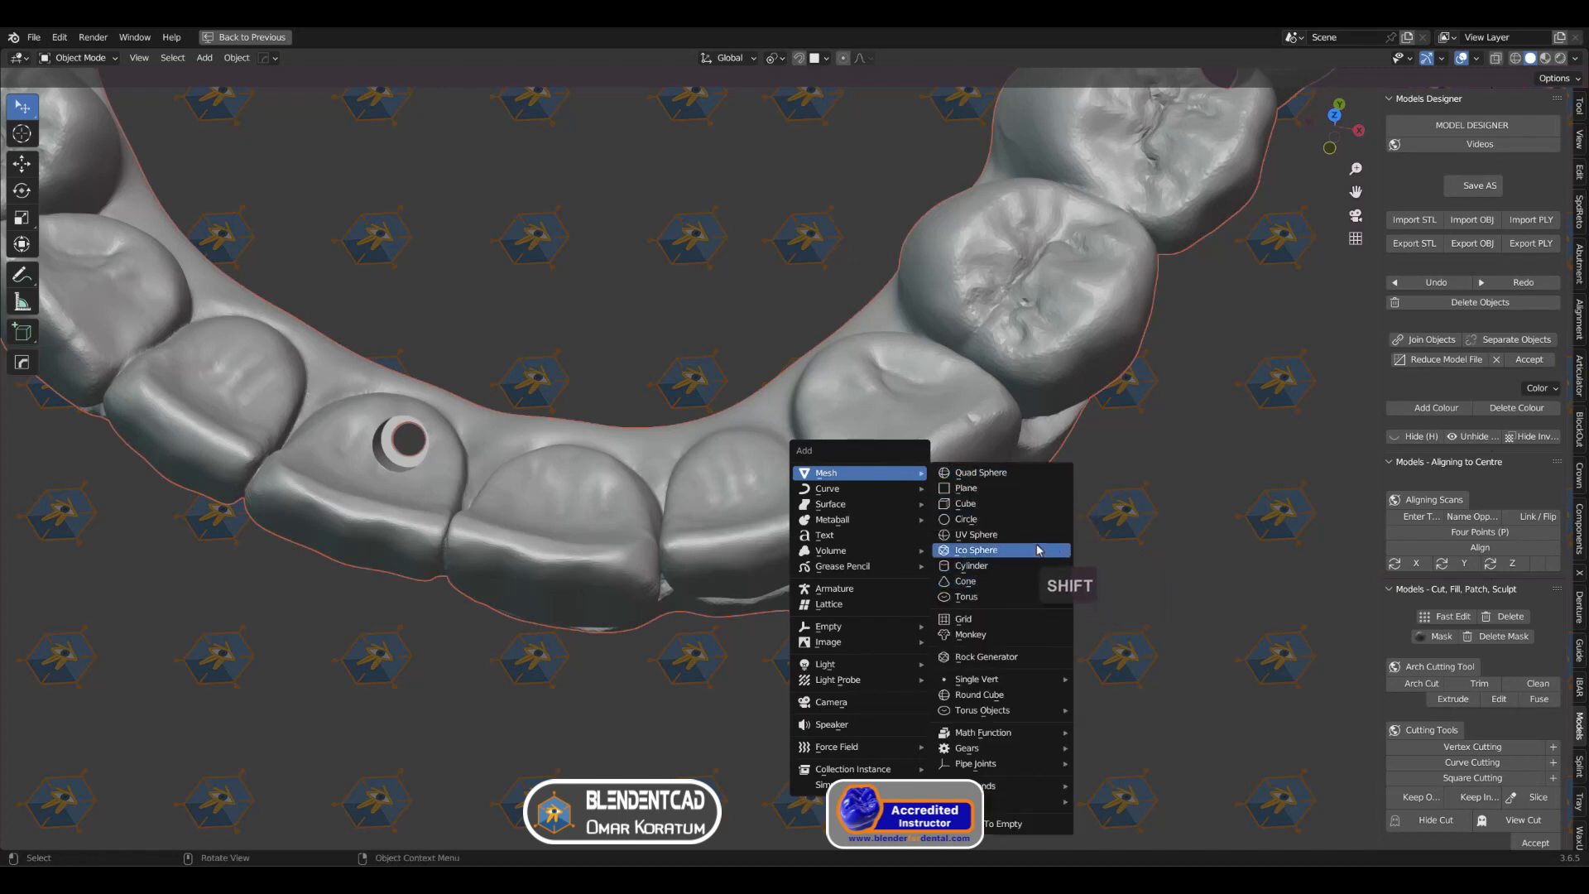
click(1035, 565)
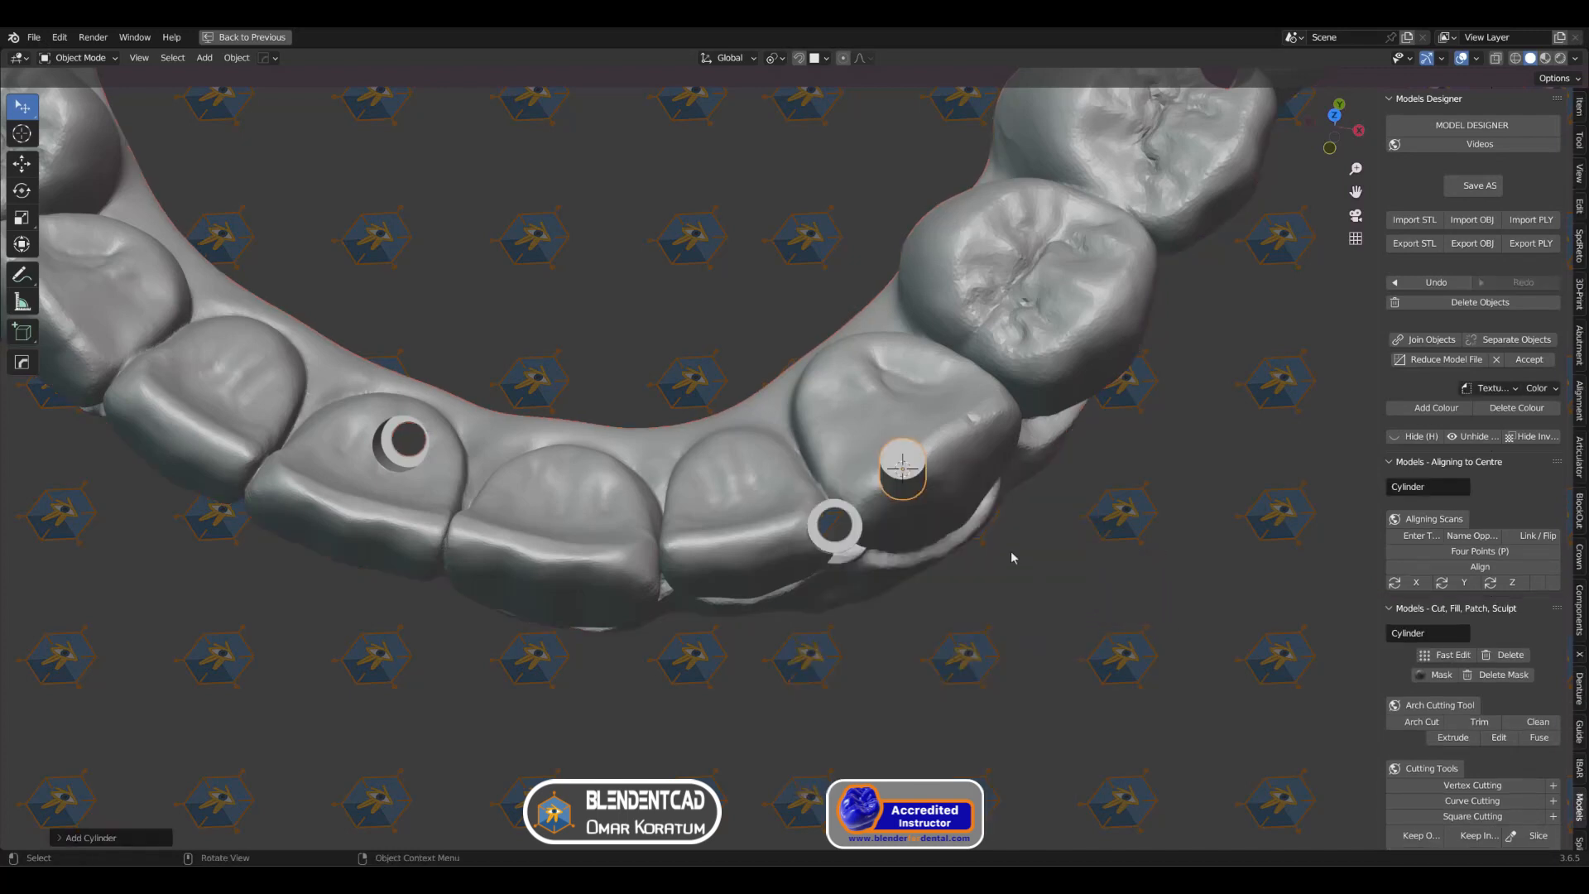
click(95, 838)
click(212, 737)
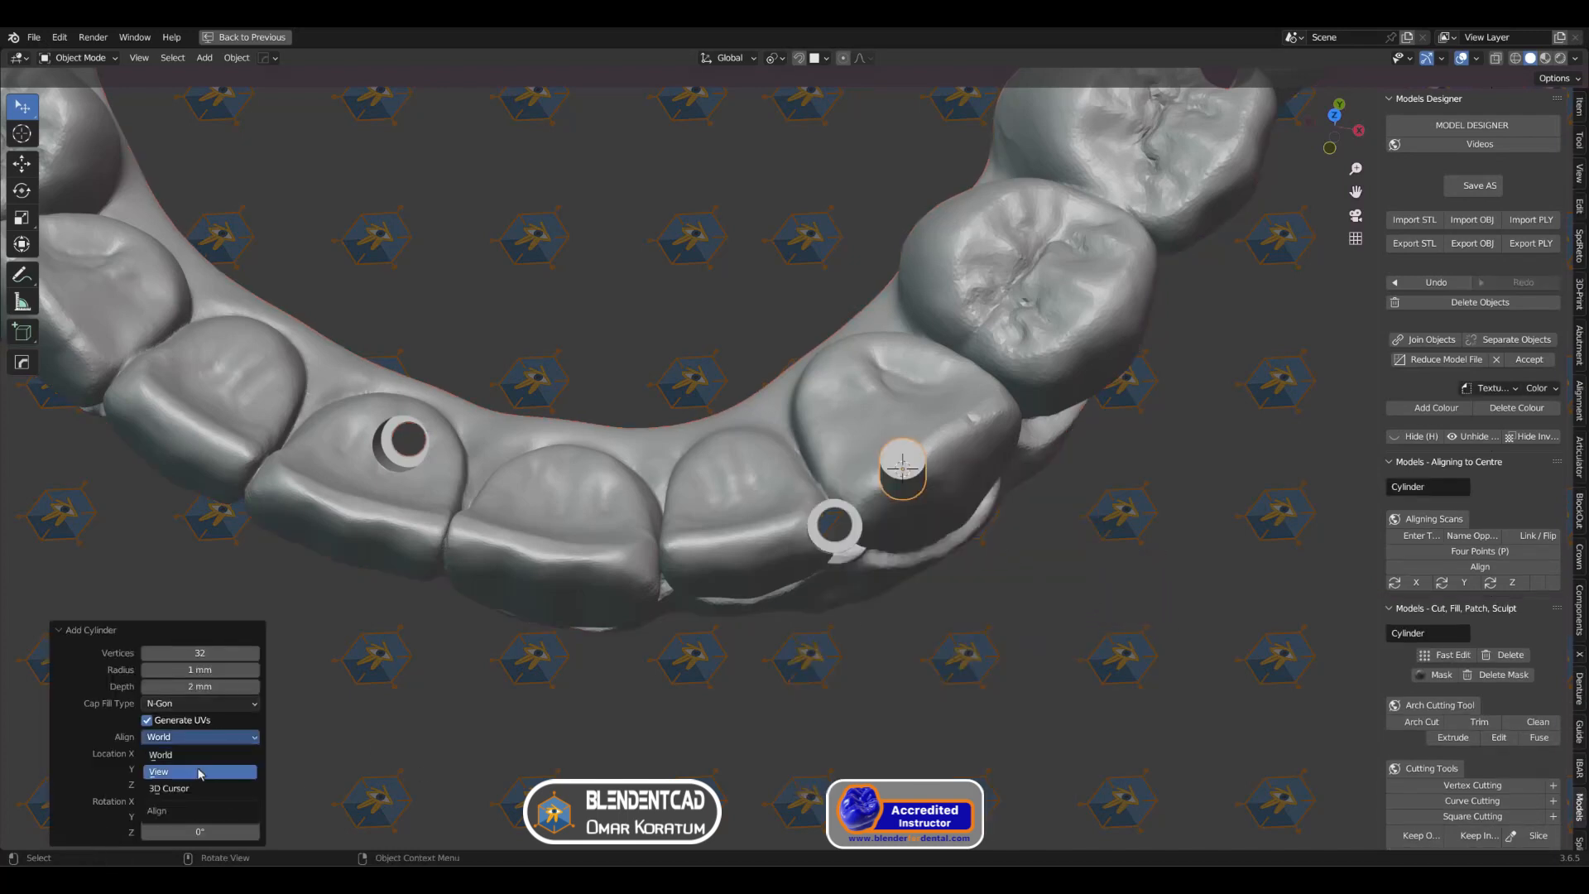
click(199, 771)
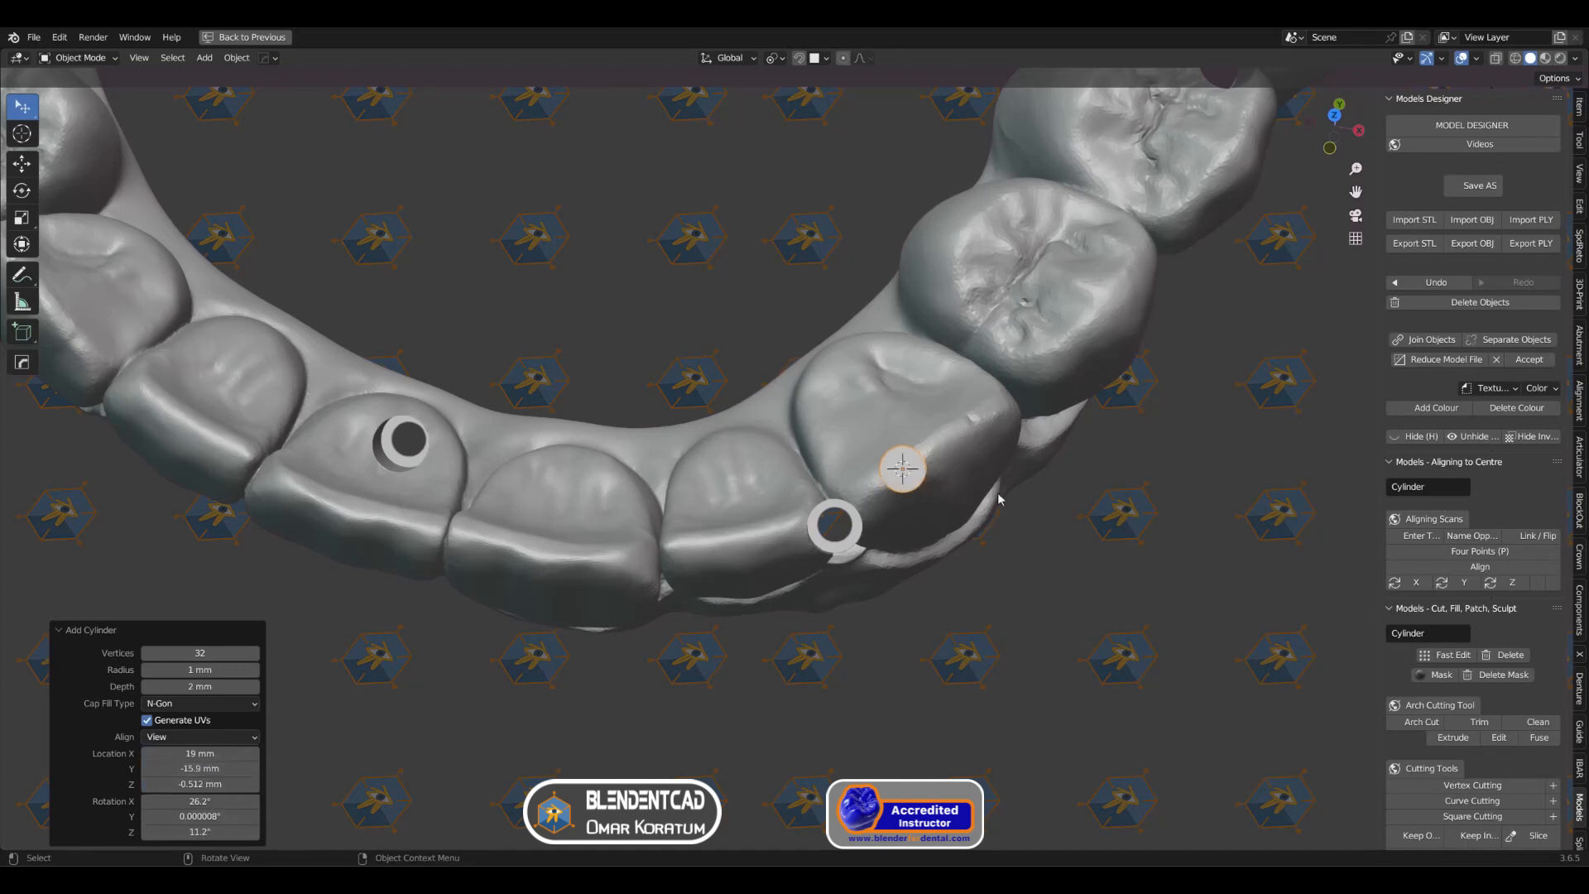
Step: Move the cylinder in its local XY plane, about -2.92 mm in X and -2.44 mm in Y, onto the screw channel opening
key(g)
key(shift)
key(shift+z)
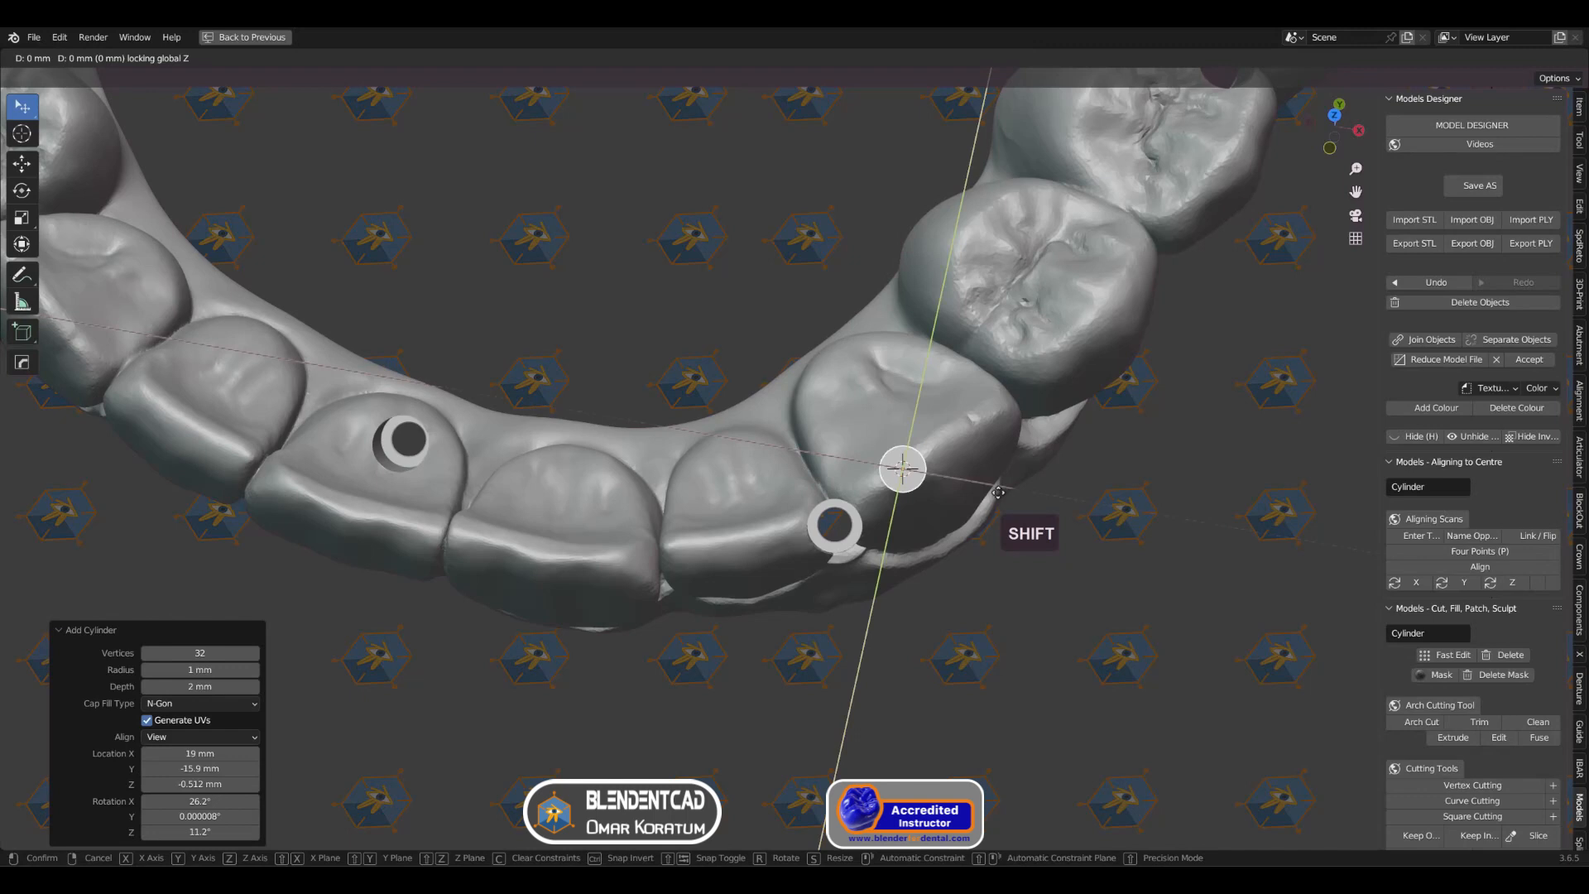
key(shift+z)
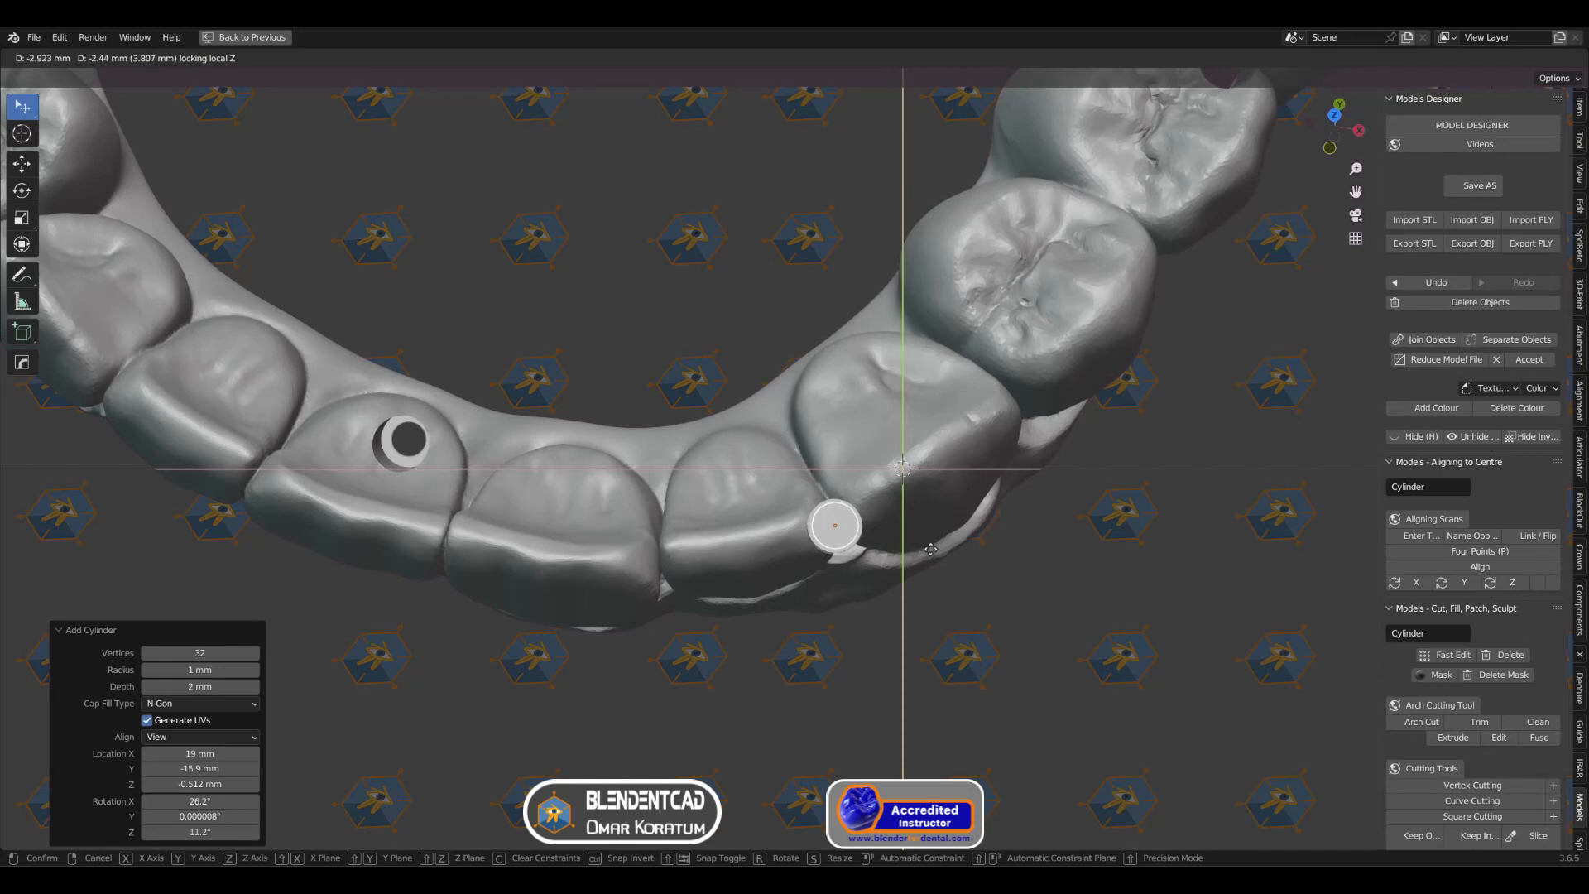
click(930, 549)
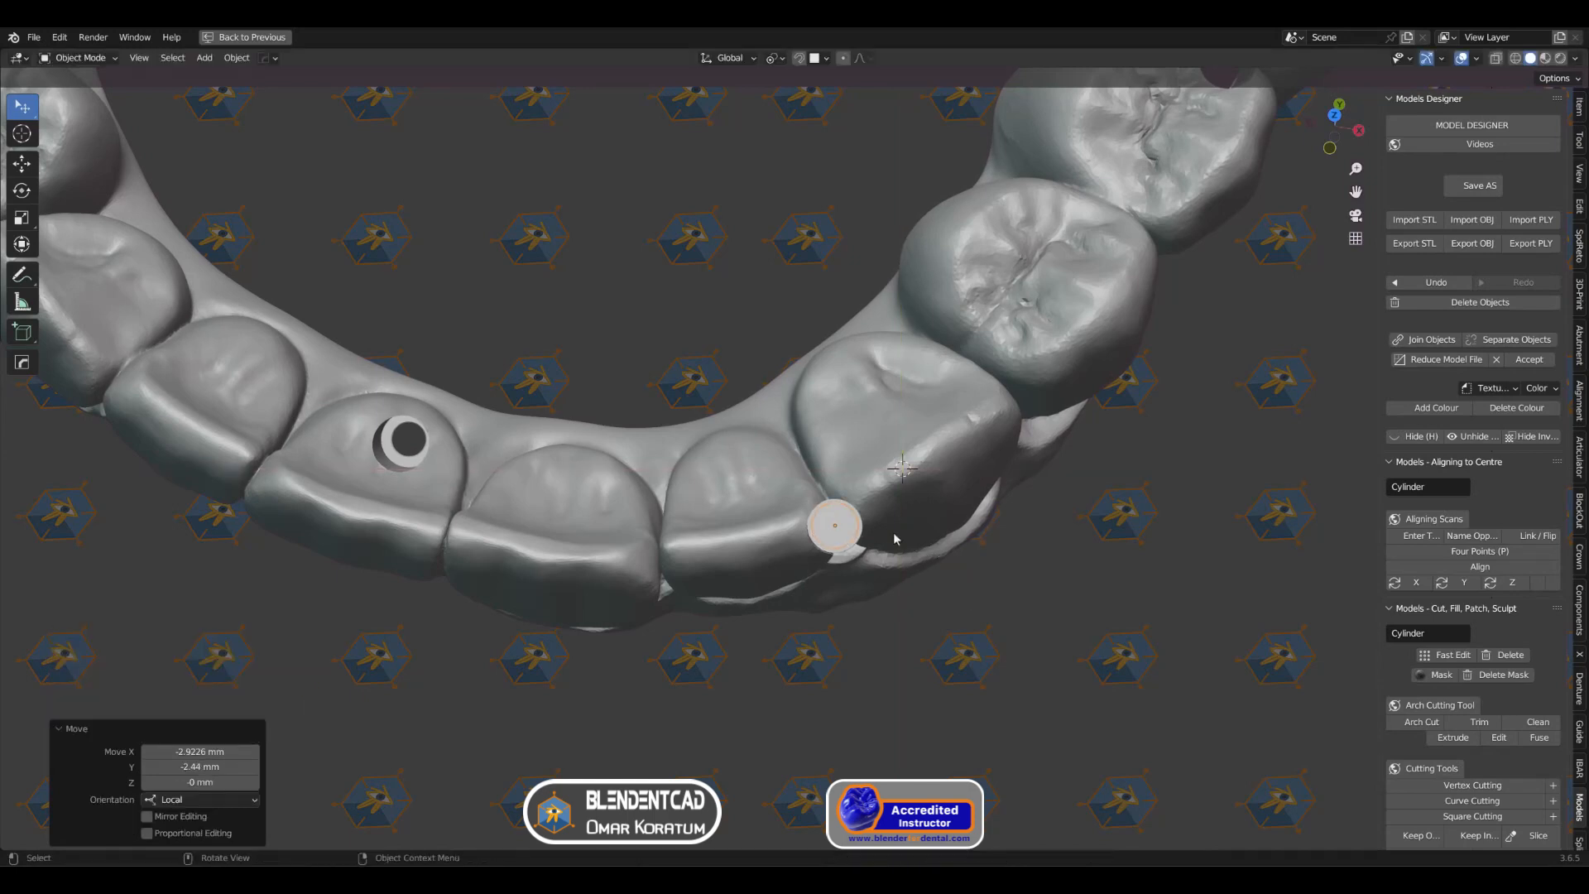
Step: Widen the cylinder to about 1.24 times in local X and Y, keeping its local Z length
key(s)
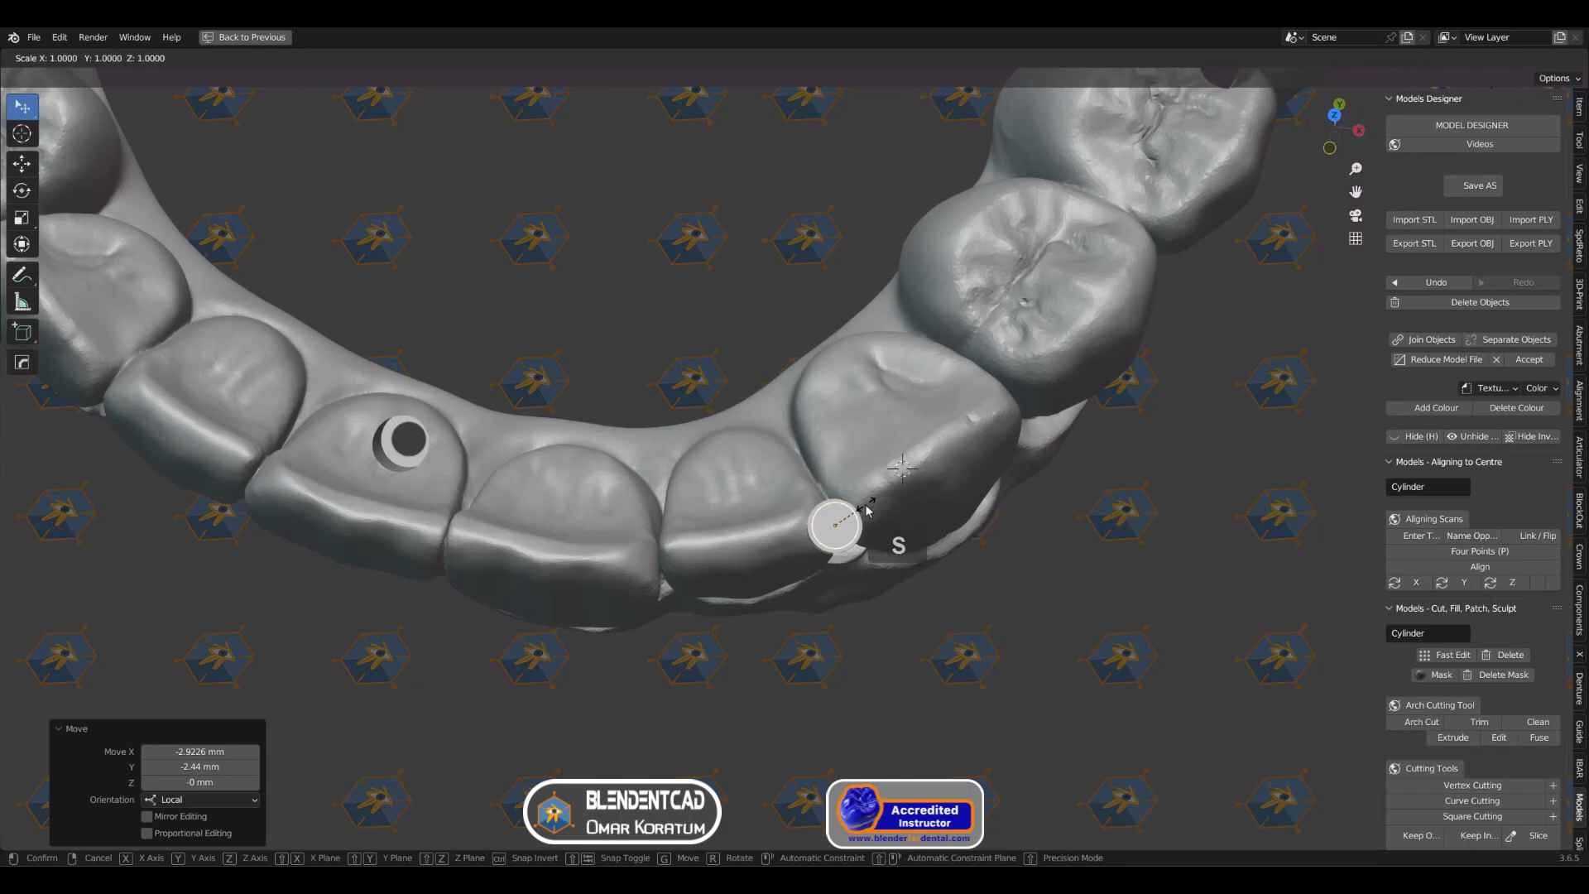
key(shift+z)
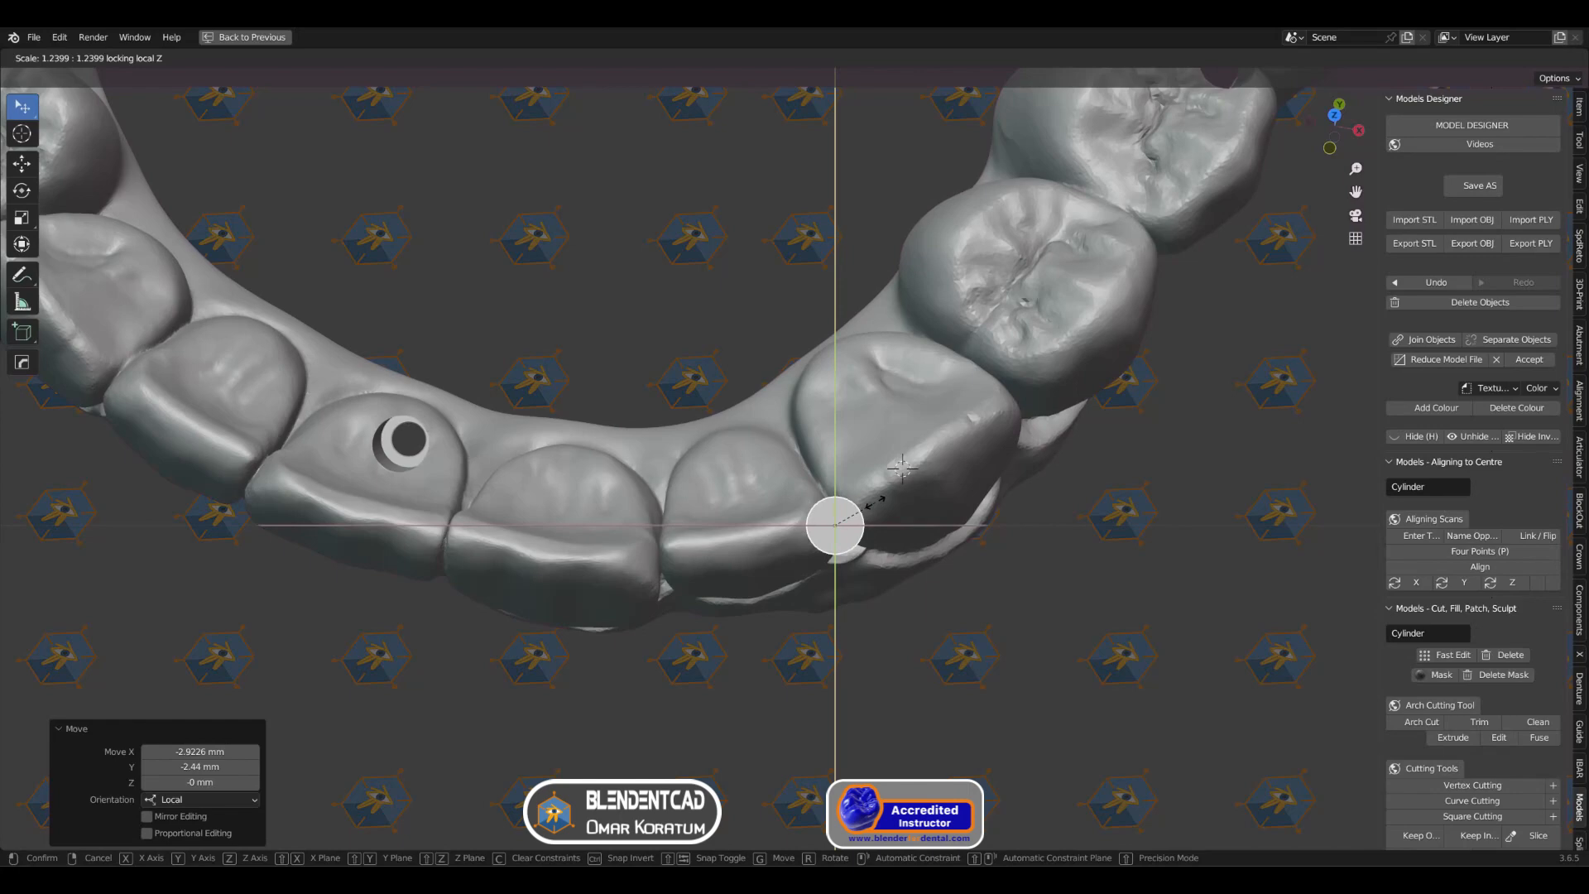
click(902, 468)
Step: Lengthen the cylinder along its local Z axis by a factor of about 6.88 so it runs down the channel
mouse_move(903, 468)
middle_down()
mouse_move(861, 402)
mouse_move(886, 453)
middle_up()
scroll(892, 471, up, 3)
shift+middle_drag(929, 553, 885, 449)
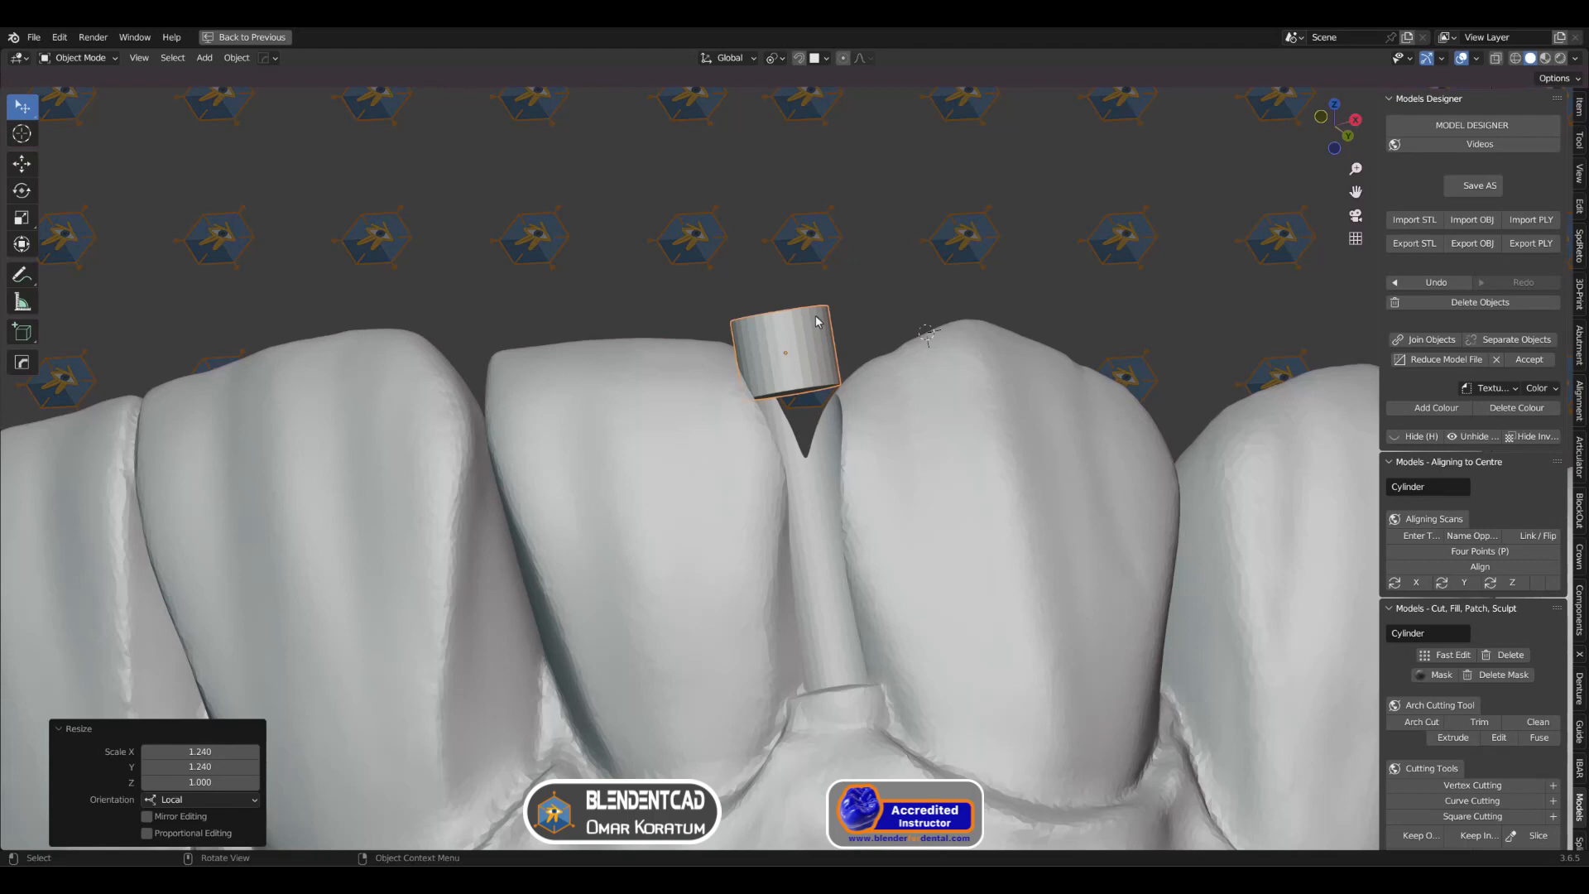
key(s)
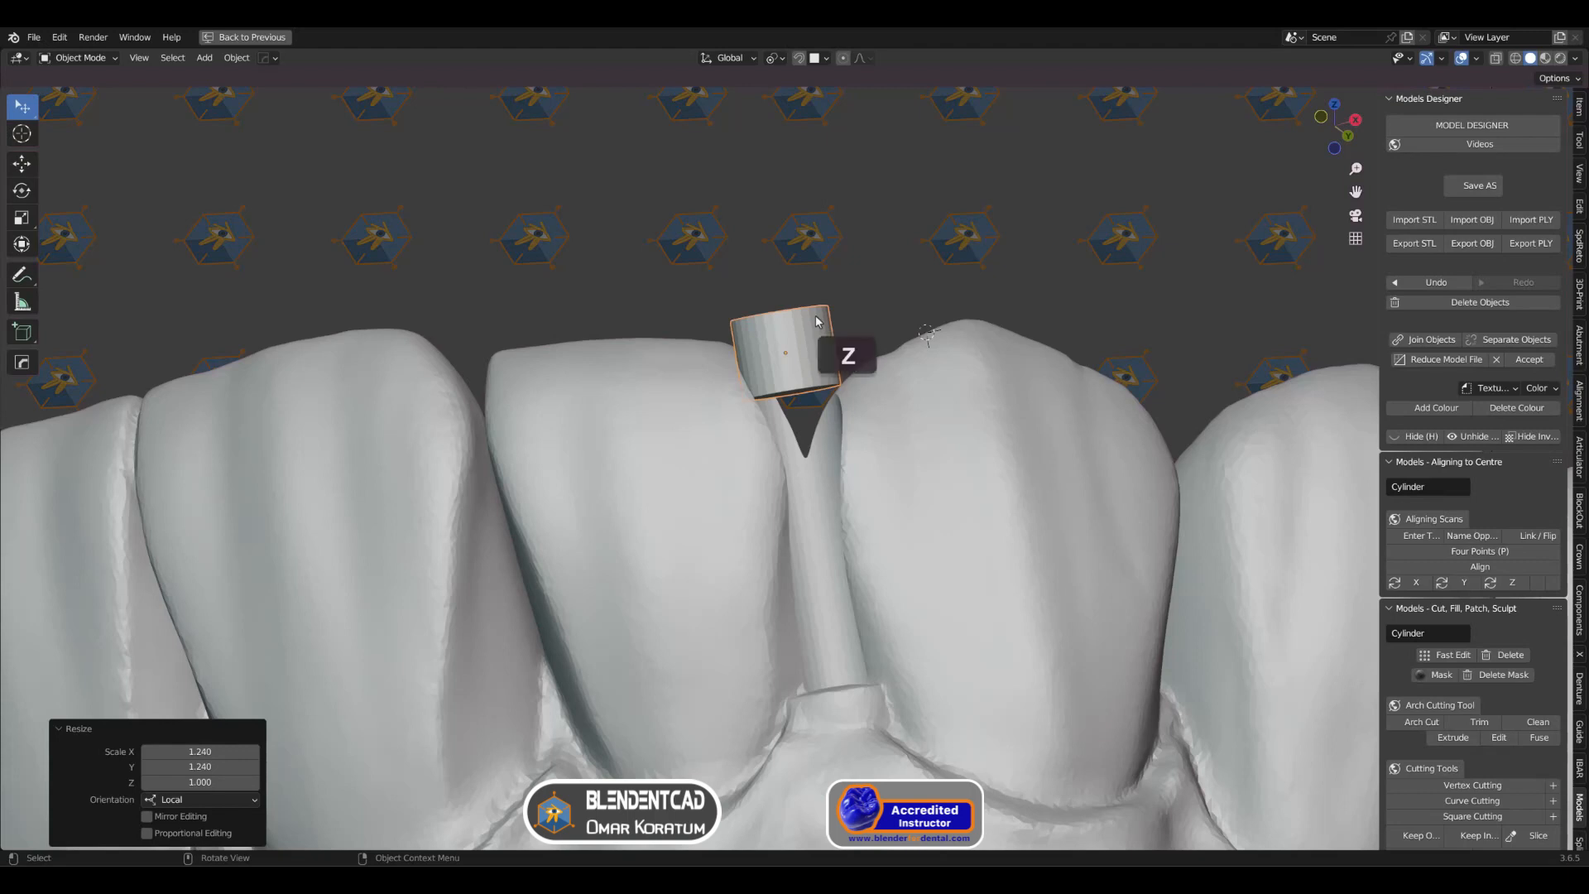
key(s)
key(z)
key(z)
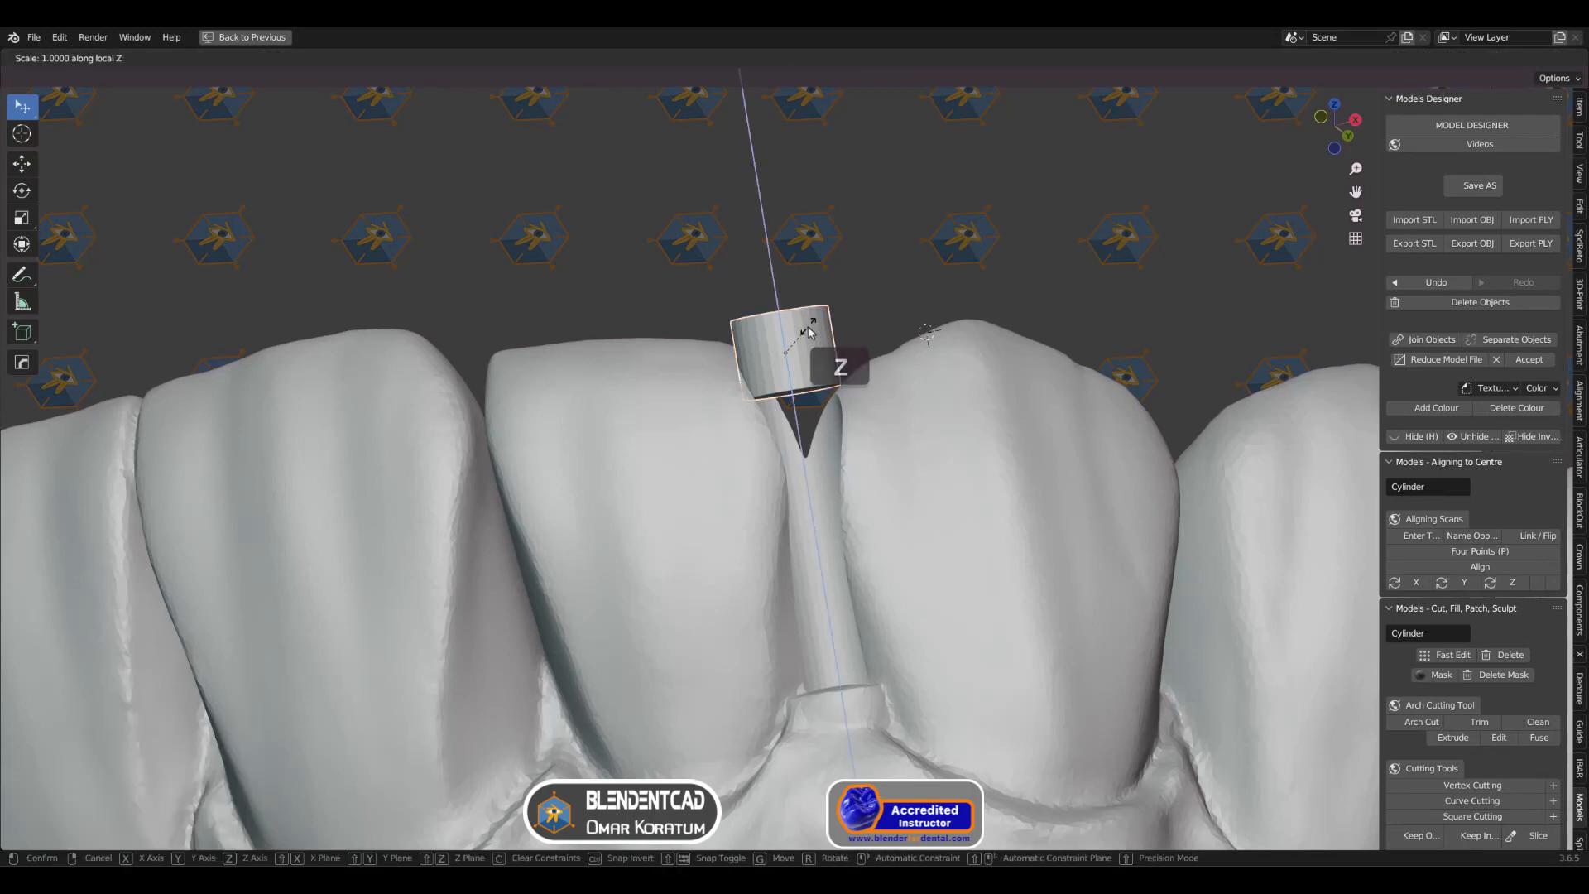
click(1014, 283)
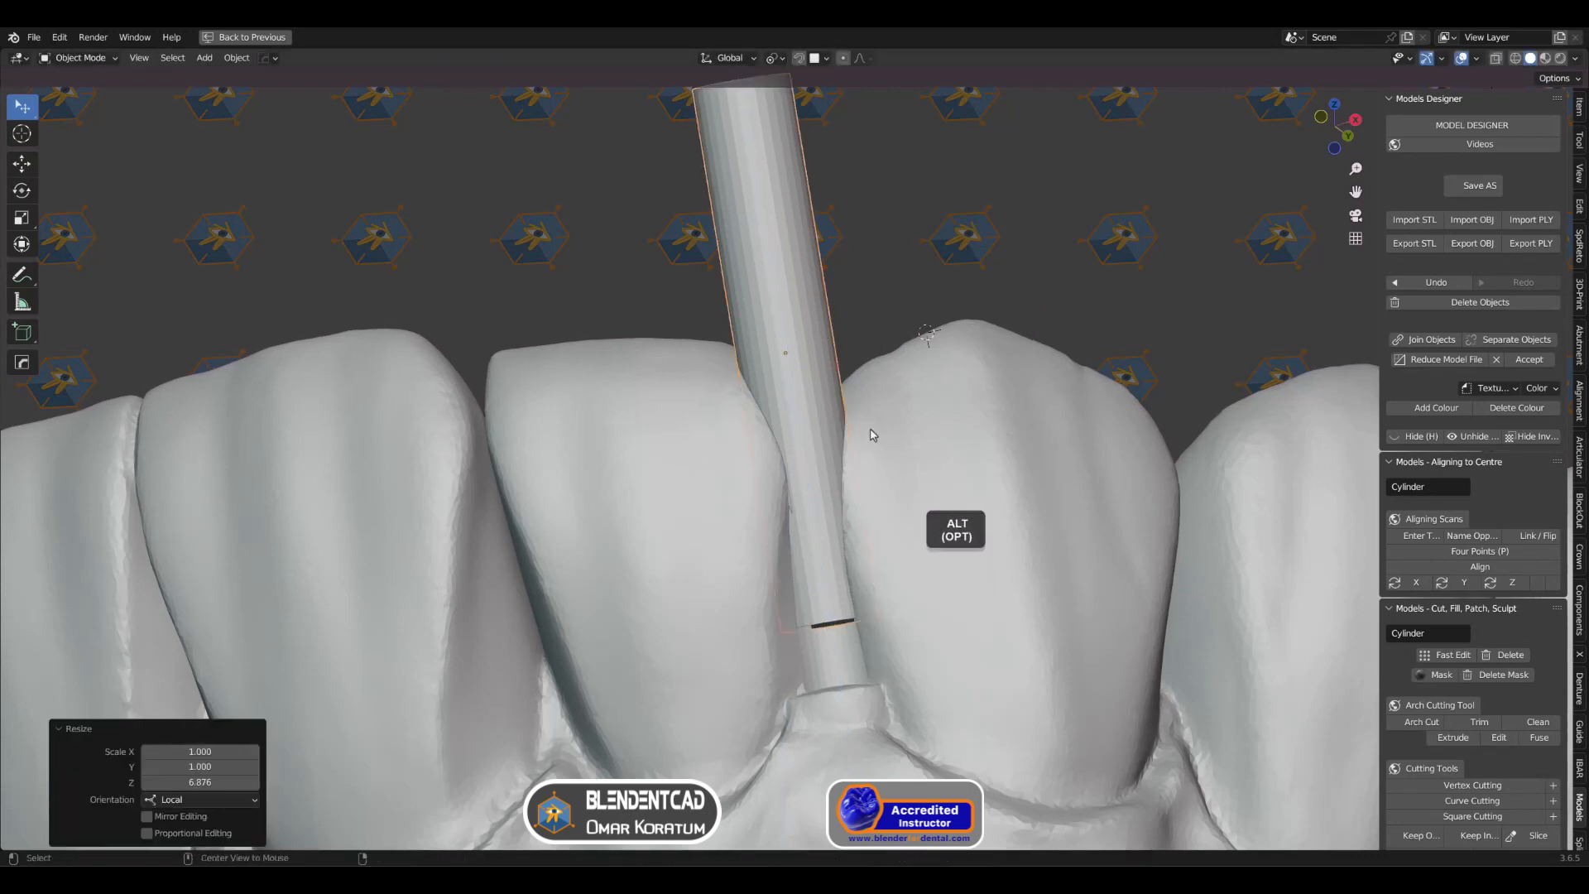
Step: Turn on X-ray display and stretch the cylinder along local Z by about 1.58 to the lower end of the wide channel section
key(alt+z)
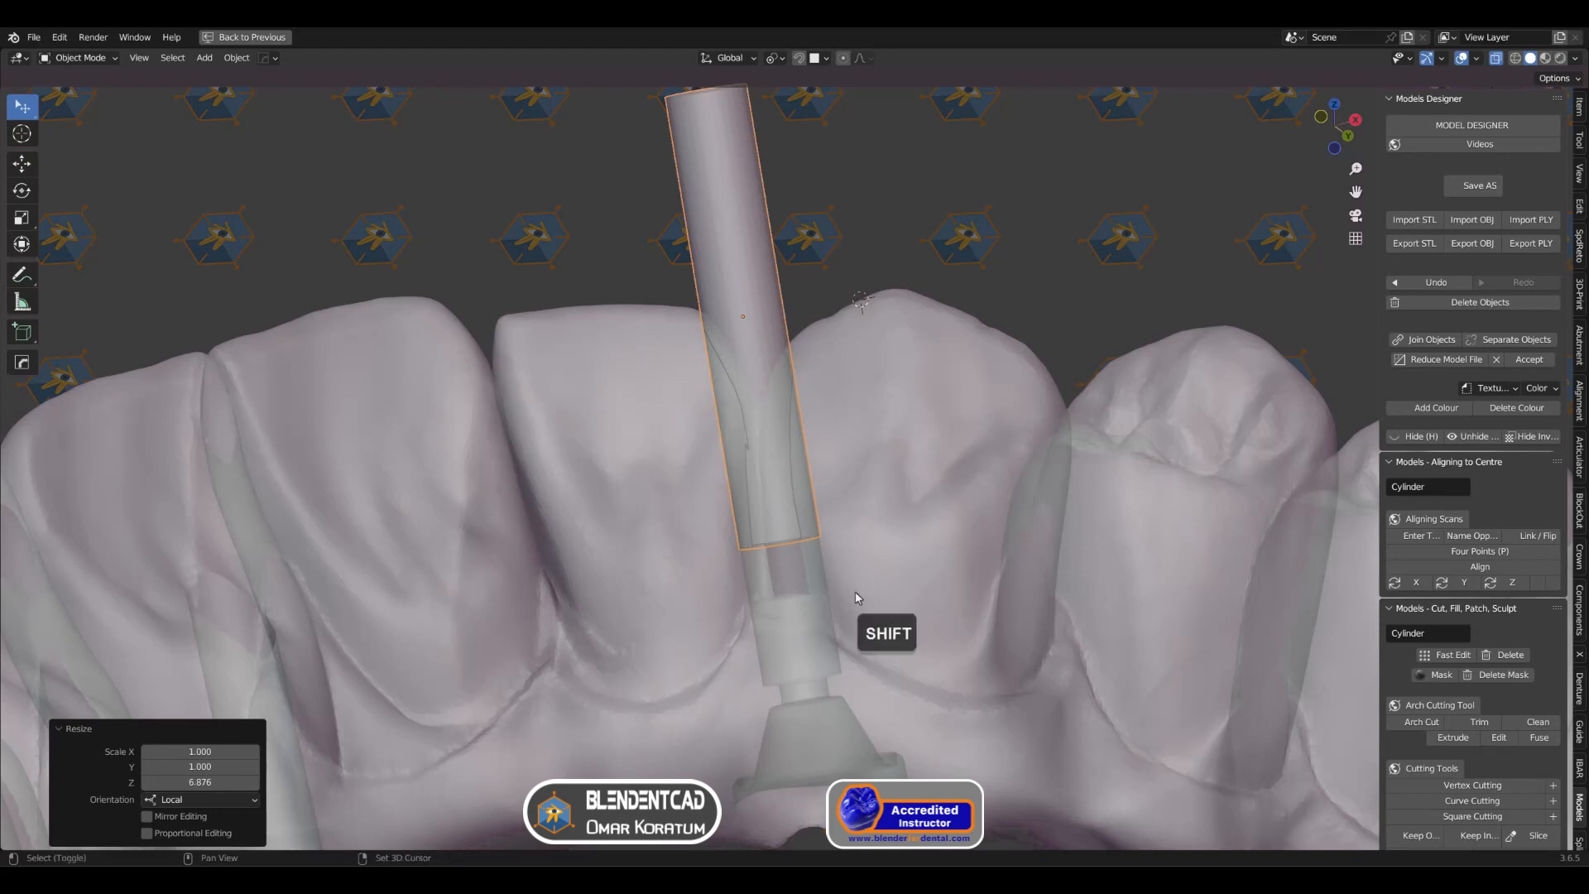
shift+middle_drag(856, 591, 895, 534)
key(s)
key(z)
key(z)
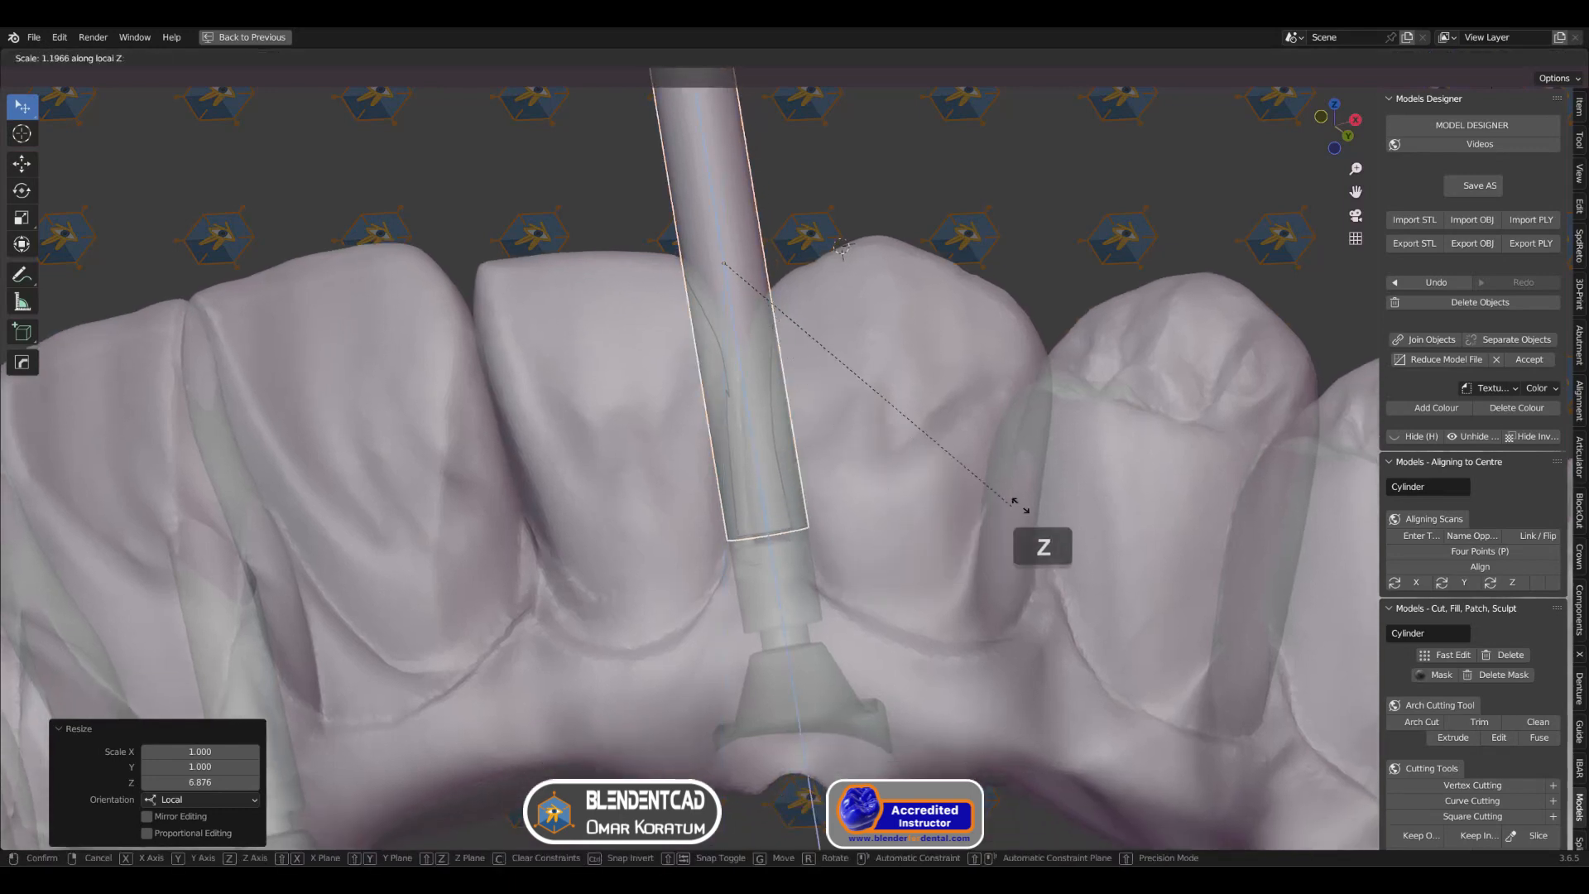
click(1165, 489)
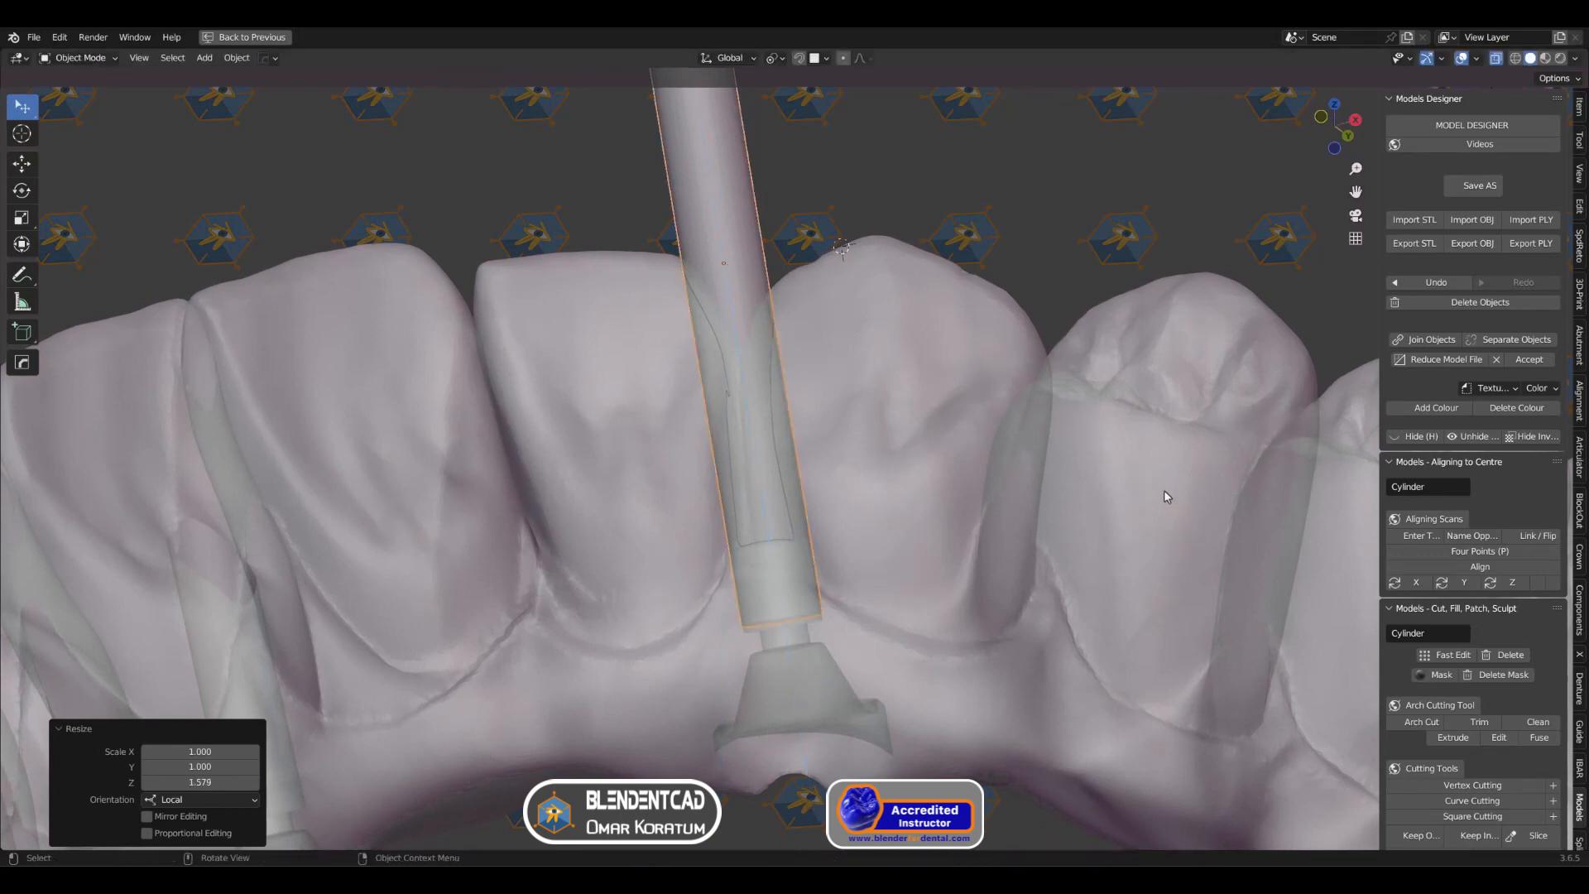
Step: Hide the cylinder and turn off X-ray display
middle_drag(890, 465, 870, 593)
scroll(869, 592, down, 3)
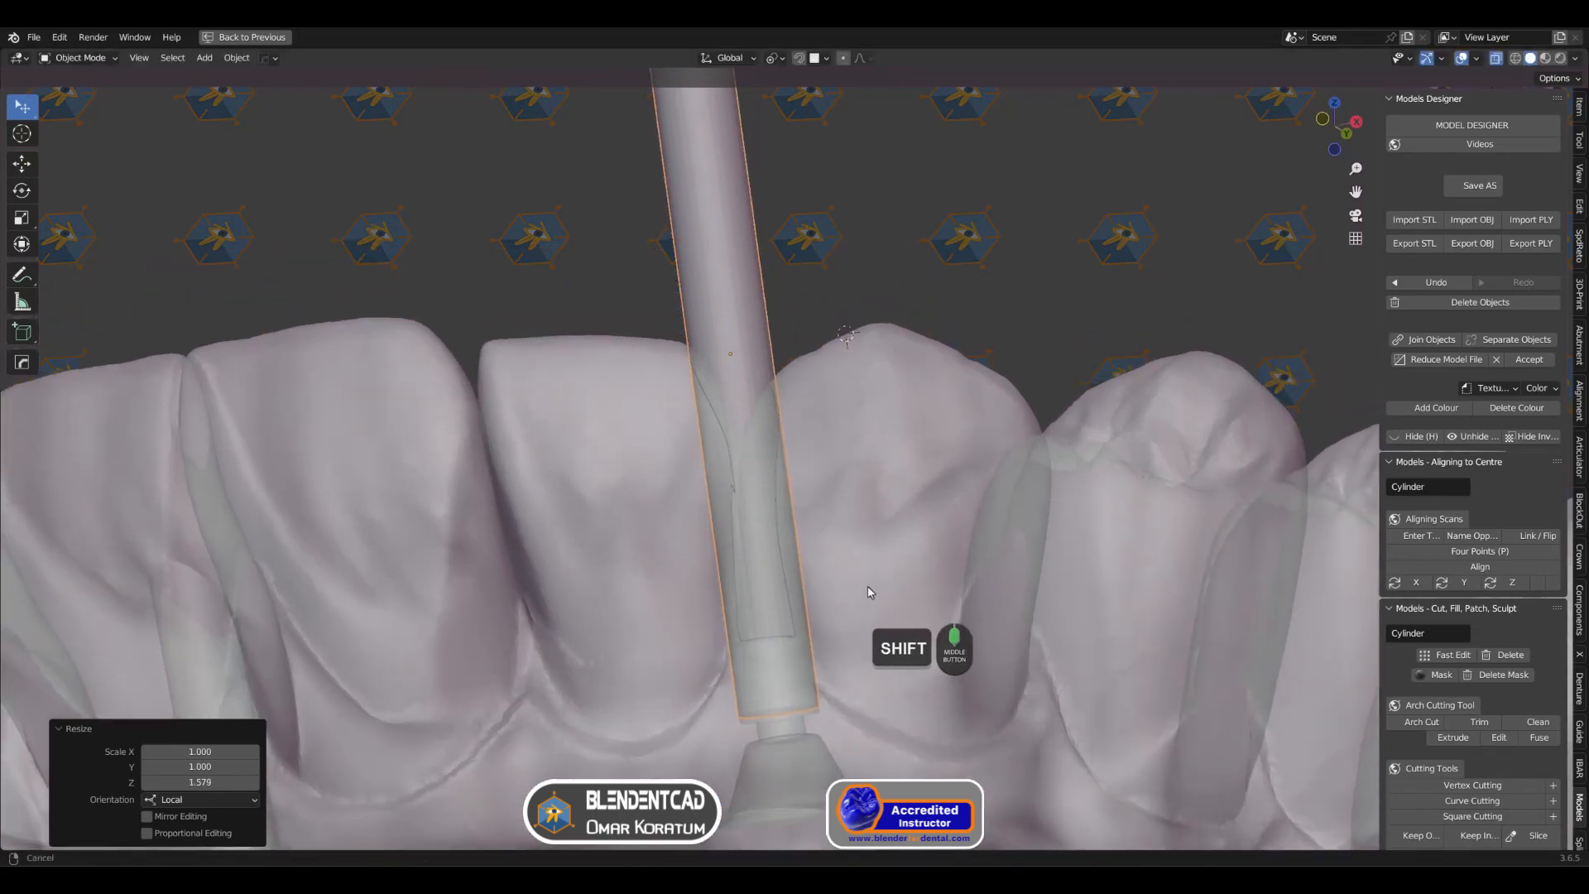
shift+middle_drag(804, 507, 794, 469)
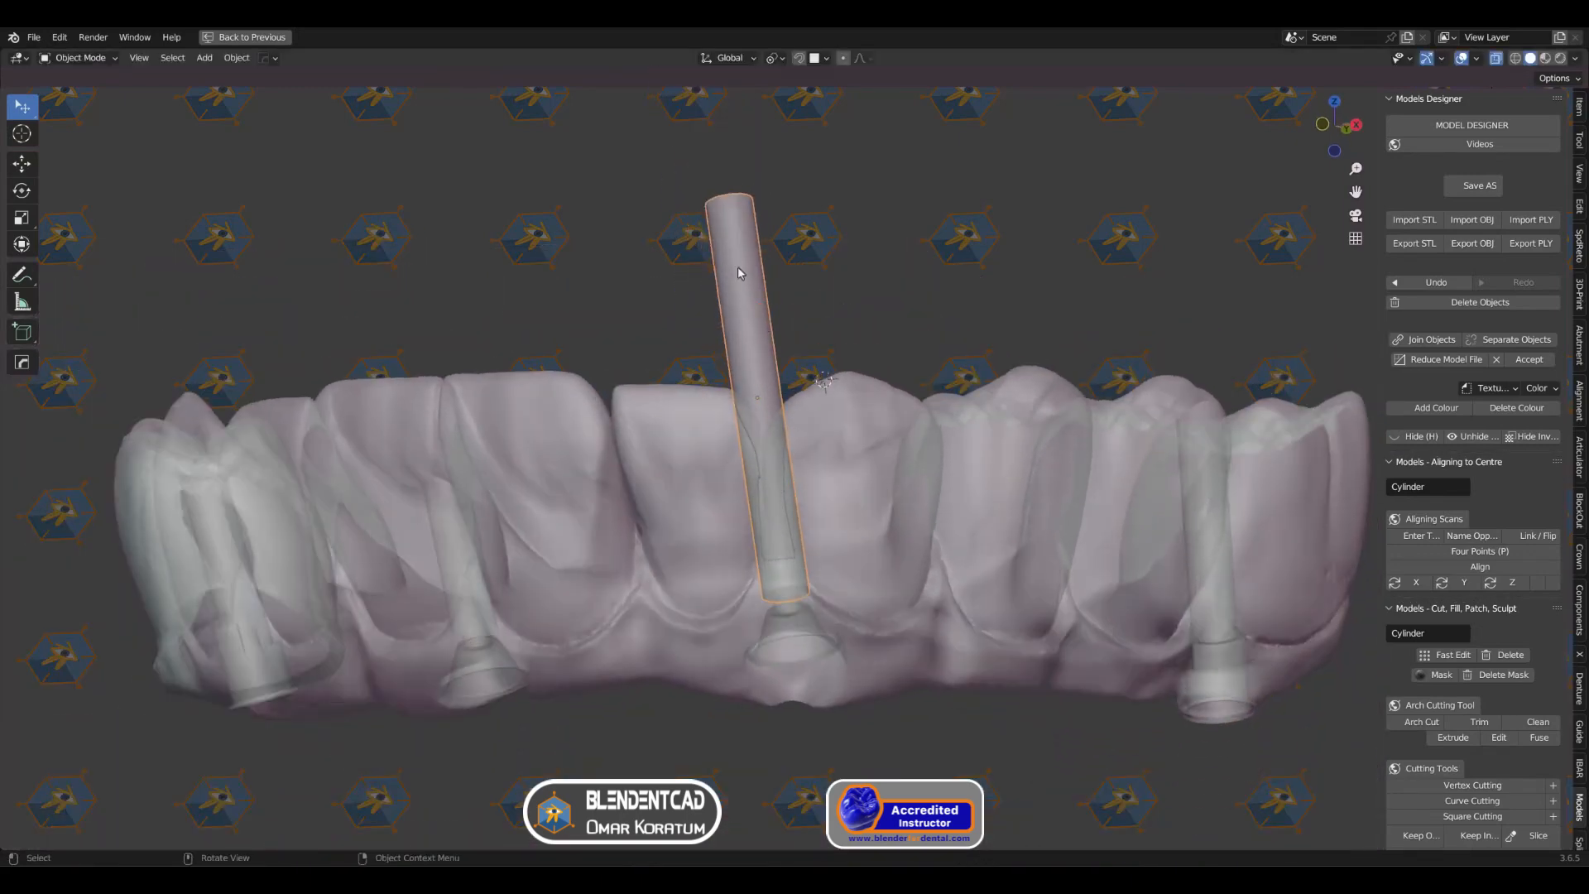
key(h)
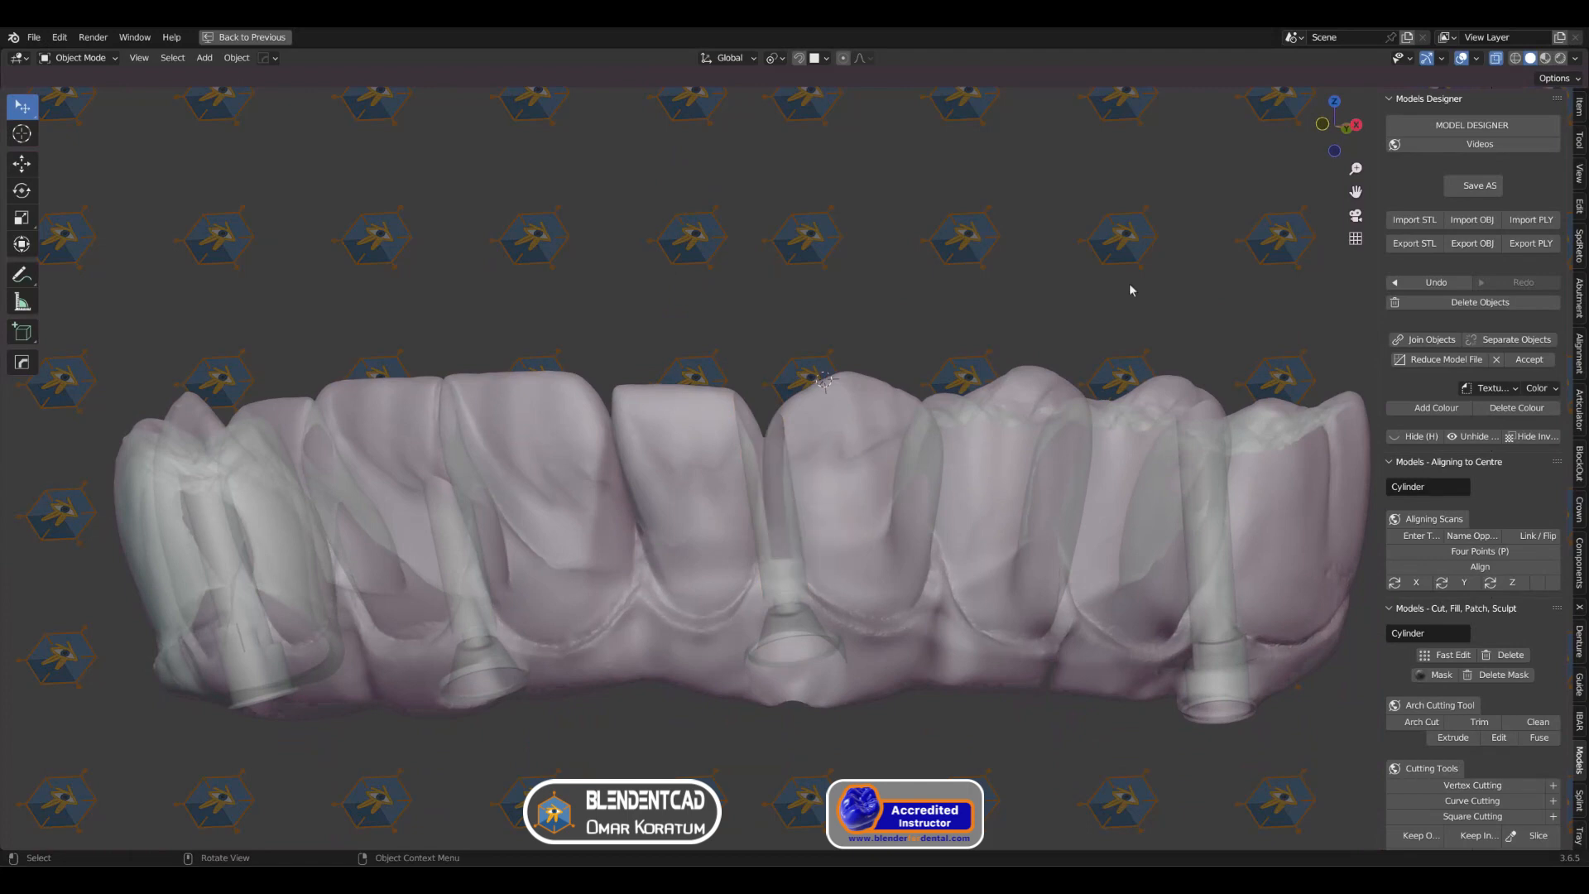
key(alt+z)
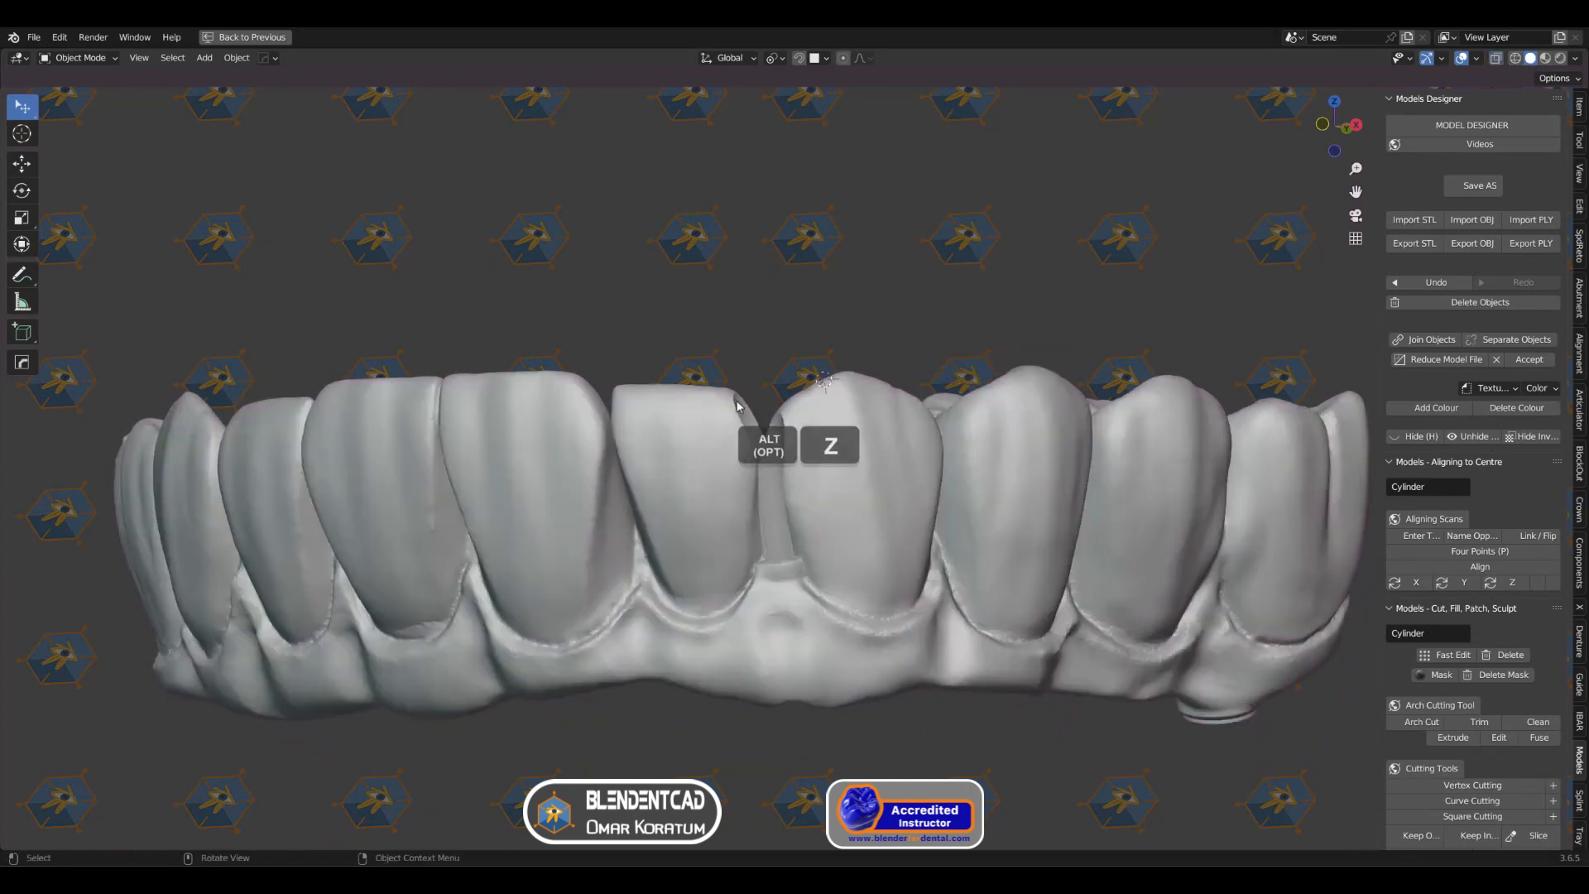
Step: Select the arch model and switch it to Sculpt Mode with the Simplify brush
scroll(738, 405, up, 3)
shift+middle_drag(779, 405, 729, 397)
click(763, 438)
click(87, 59)
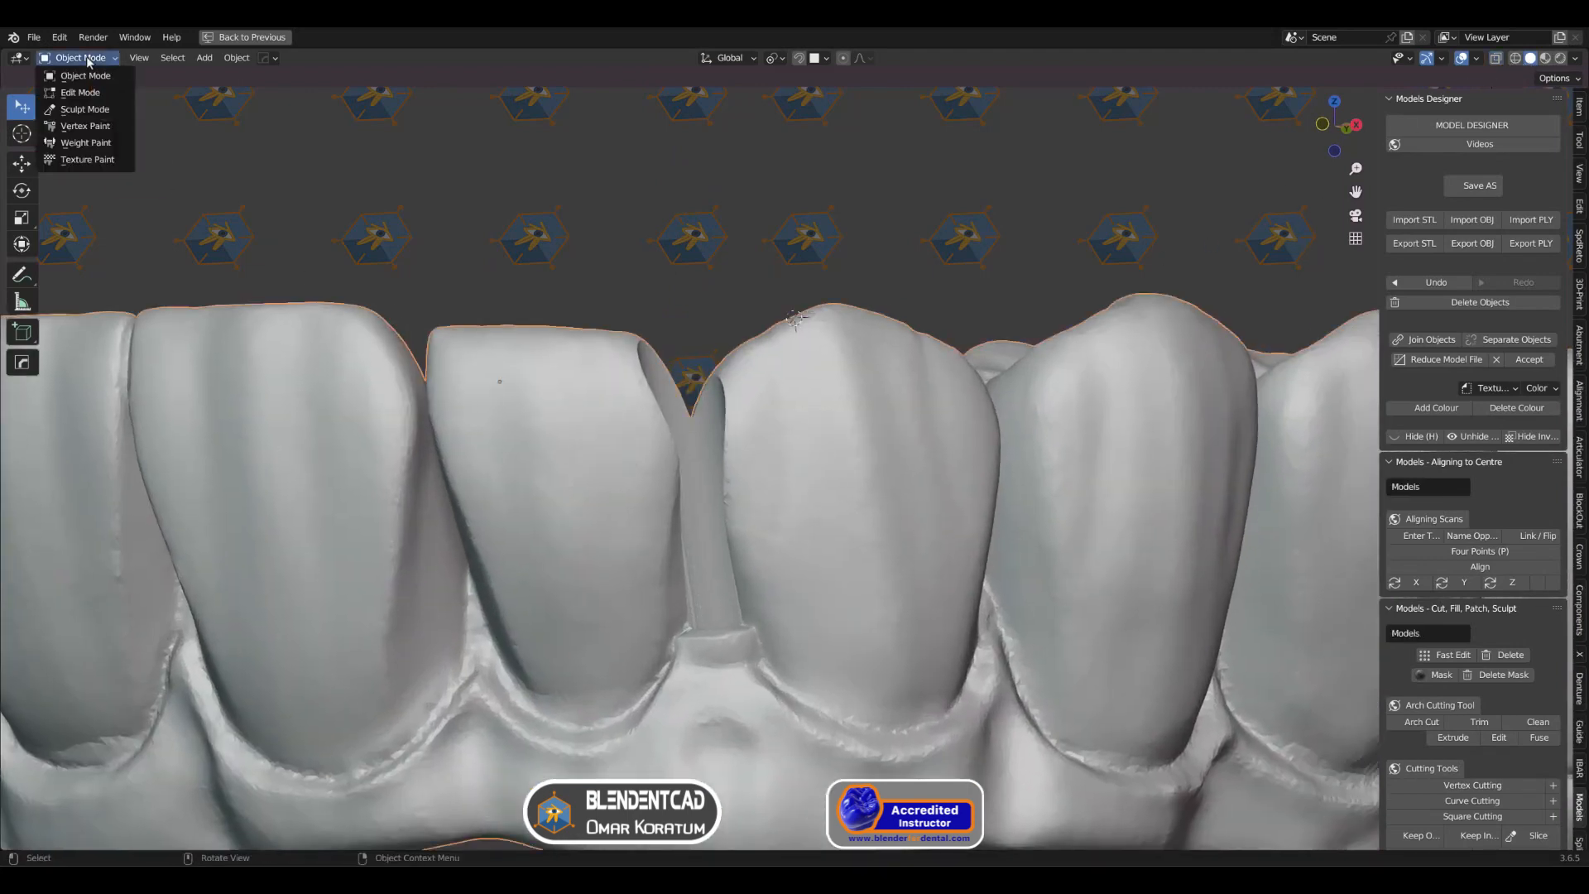
click(84, 109)
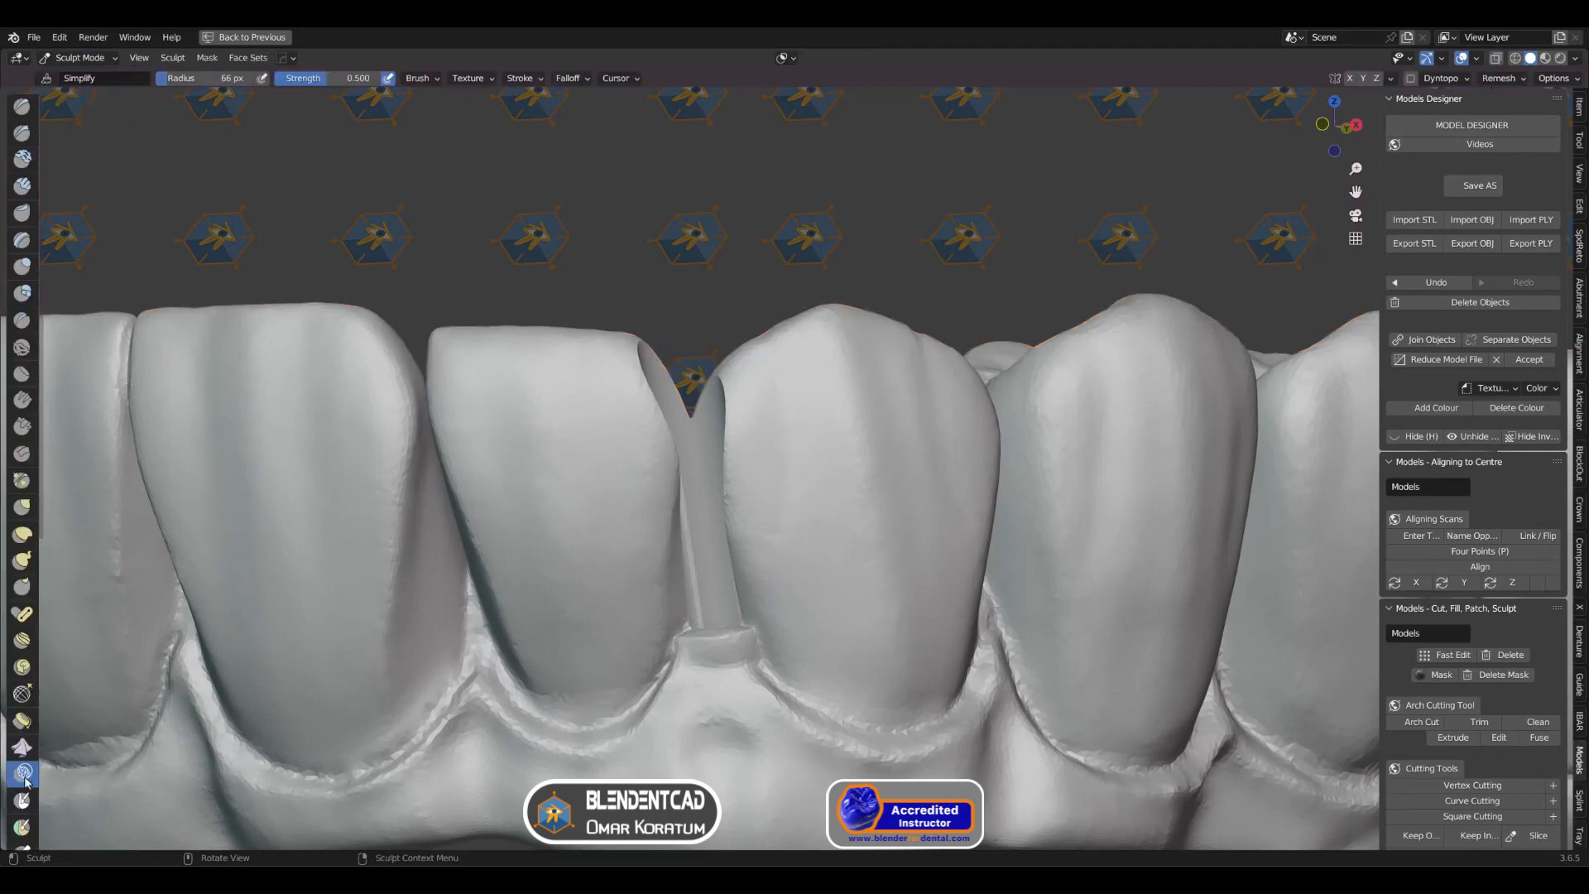
Step: Enable Dyntopo for sculpting and set its detailing method to Brush Detail
click(1410, 79)
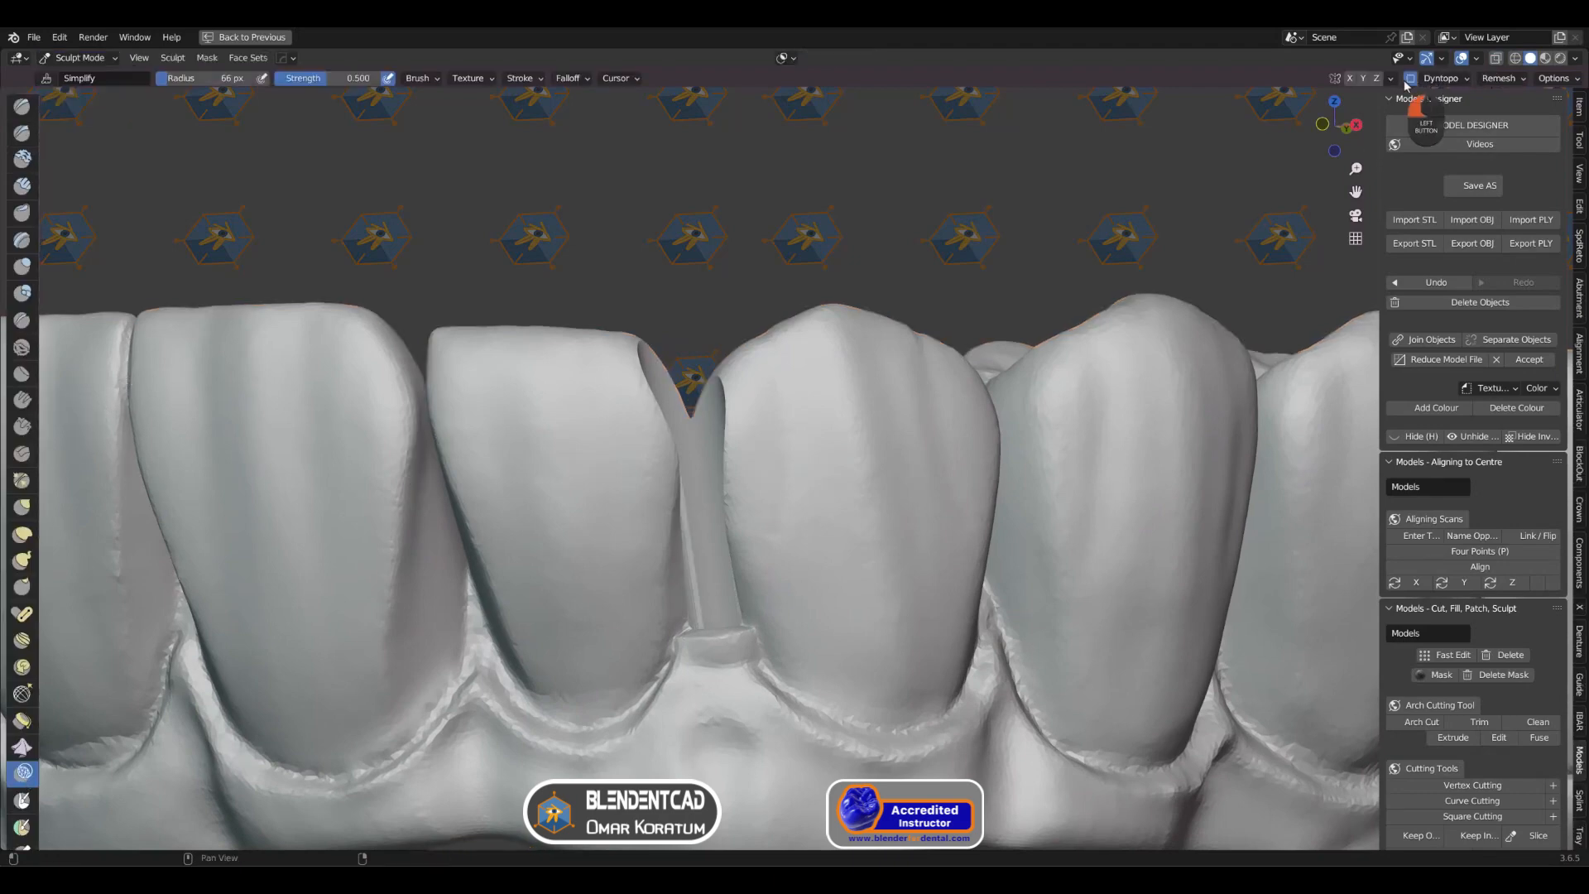
click(1467, 81)
click(1465, 142)
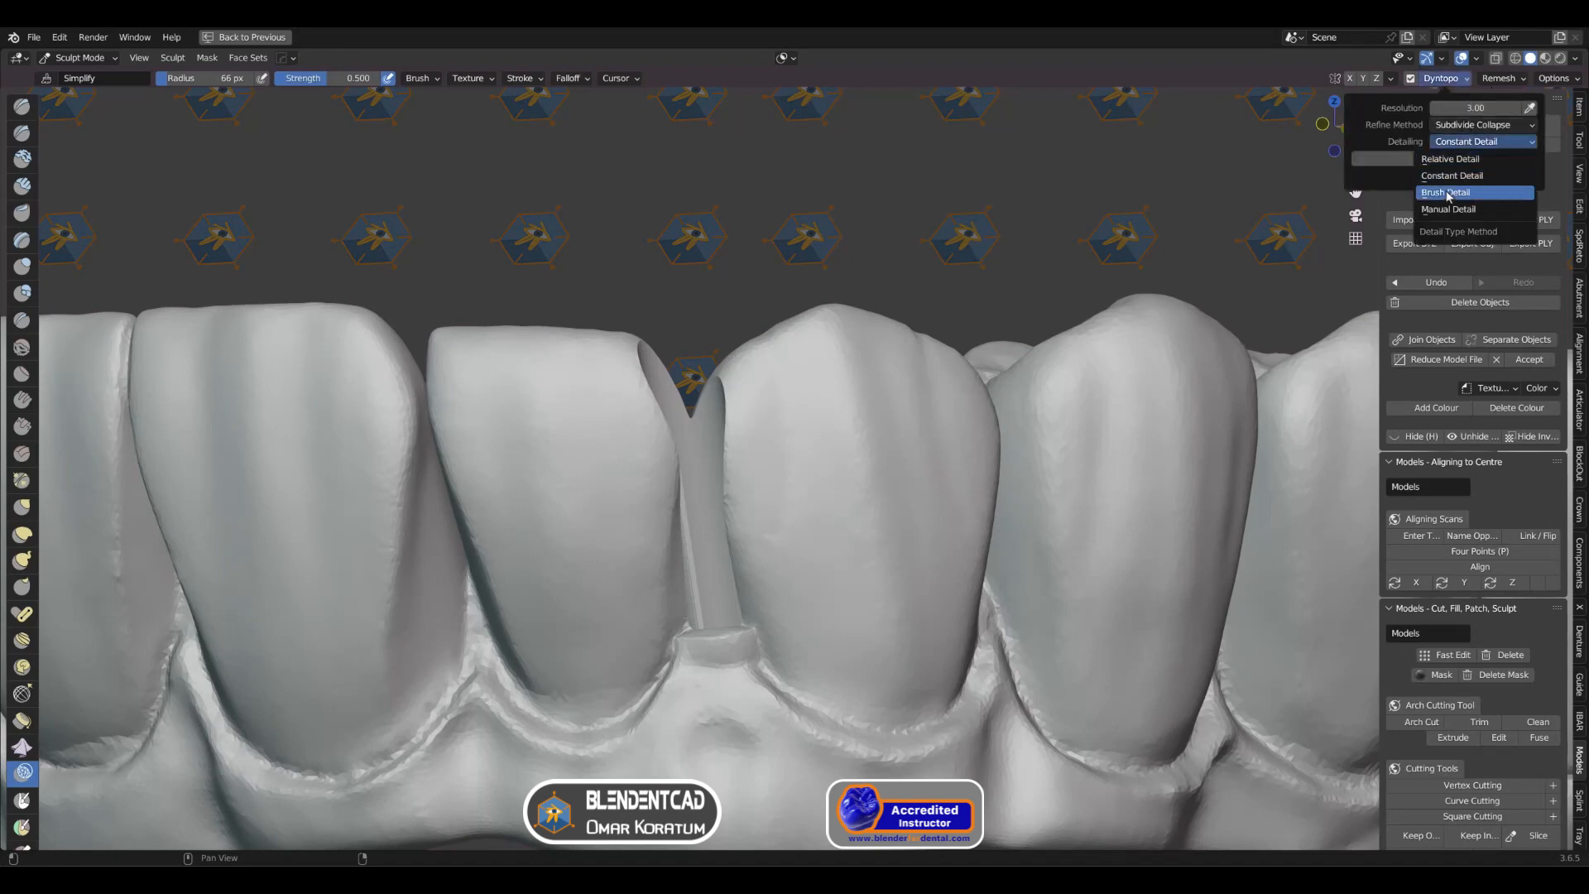
click(1449, 194)
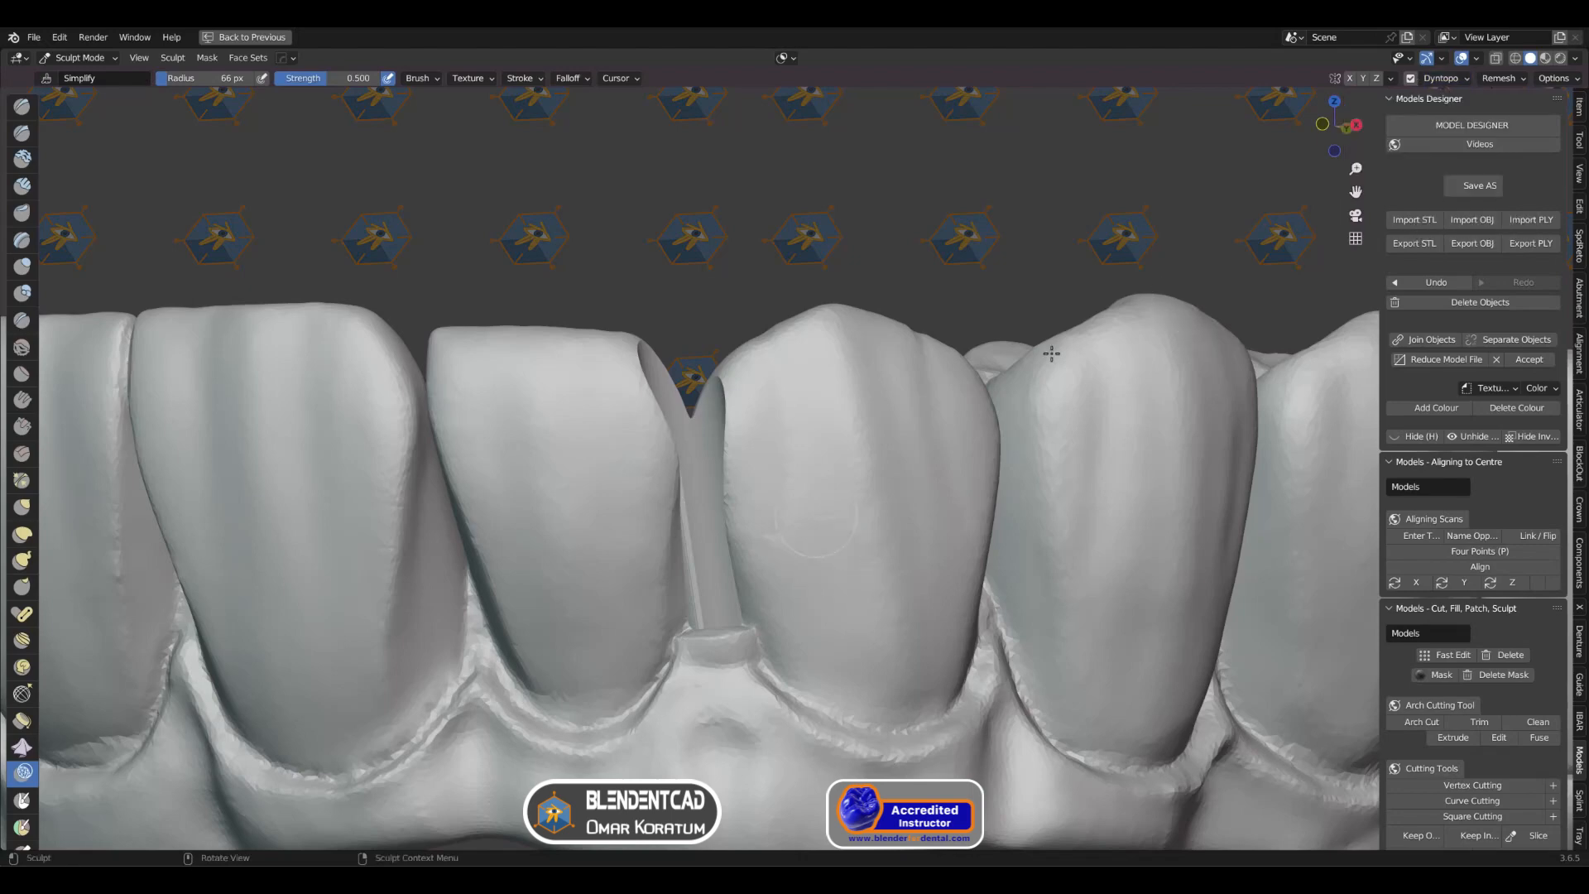
Step: Turn on the Face Orientation overlay to expose the reversed faces inside the screw channel
shift+middle_drag(680, 552, 638, 444)
scroll(723, 365, up, 1)
scroll(648, 414, up, 1)
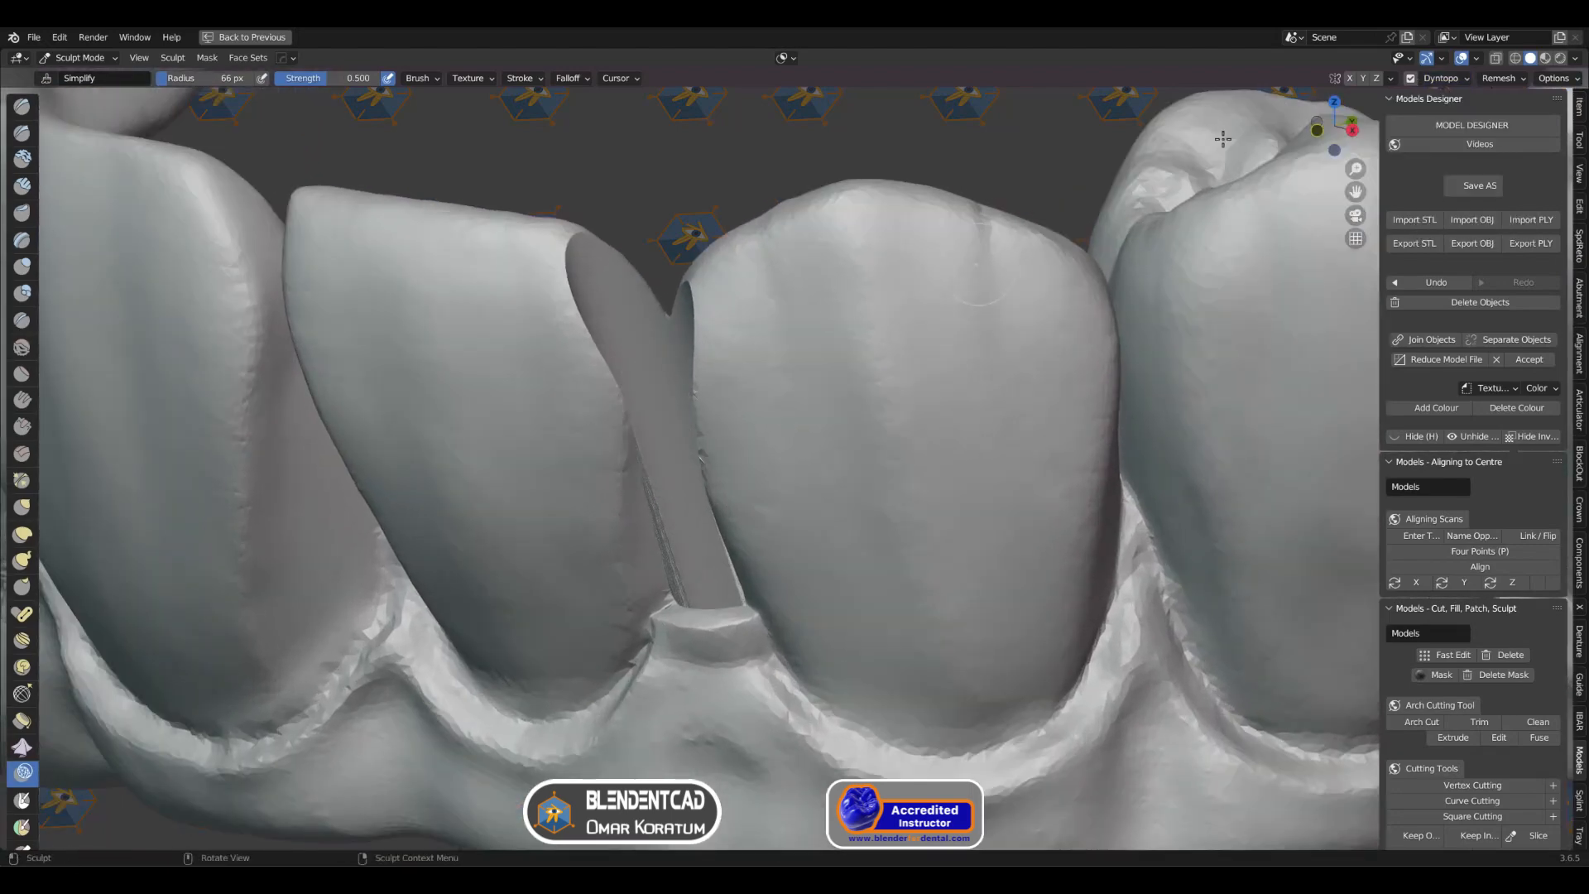
click(1477, 58)
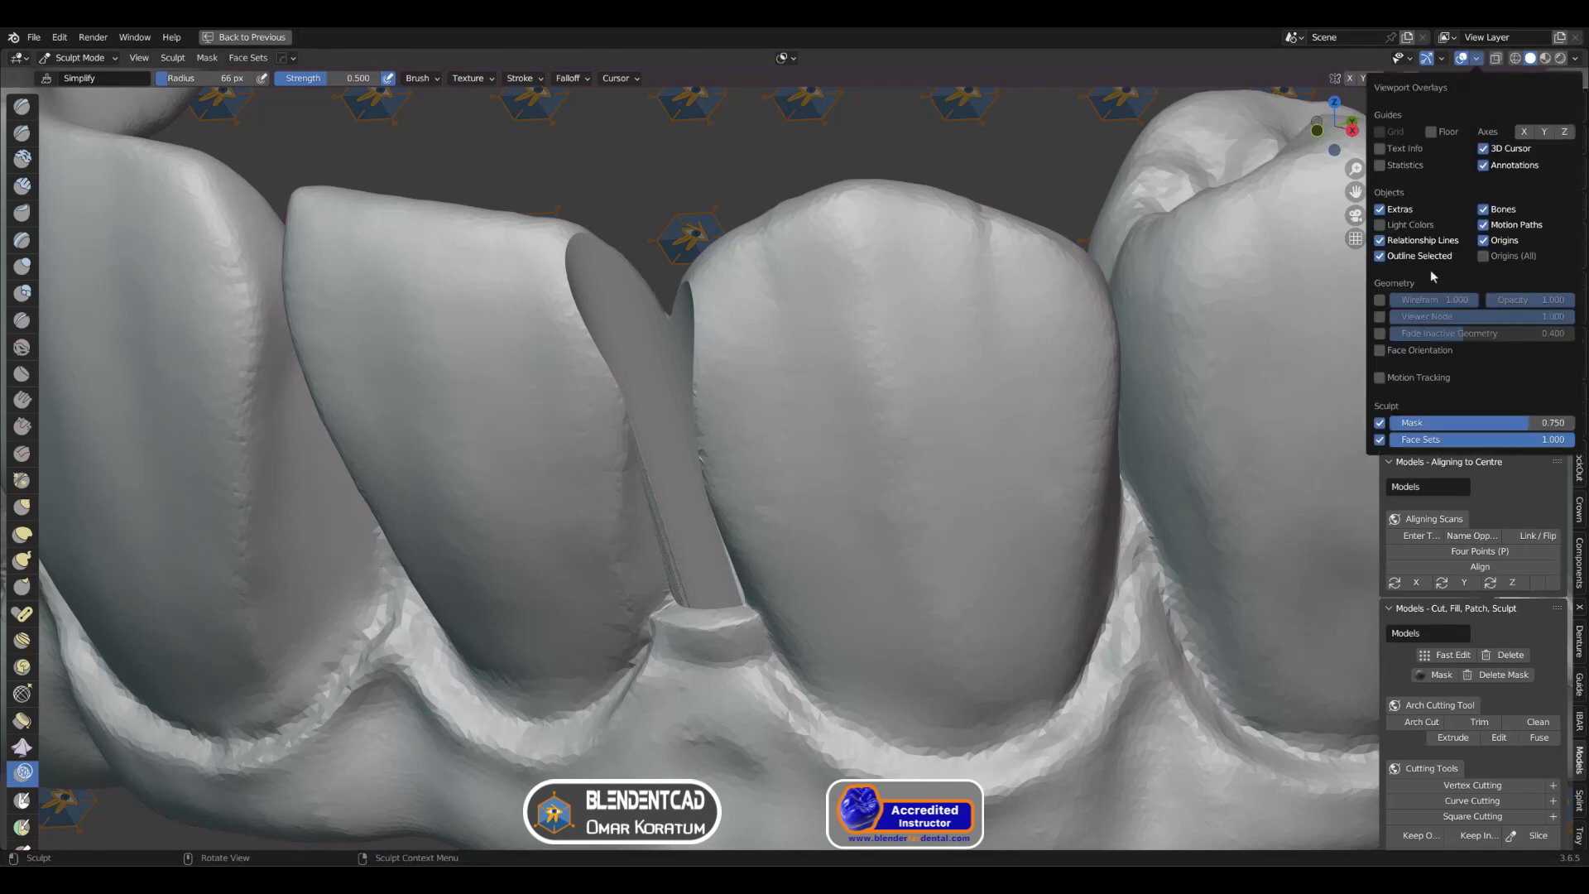
click(1380, 351)
mouse_move(638, 415)
shift+middle_down()
mouse_move(685, 372)
mouse_move(621, 407)
shift+middle_up()
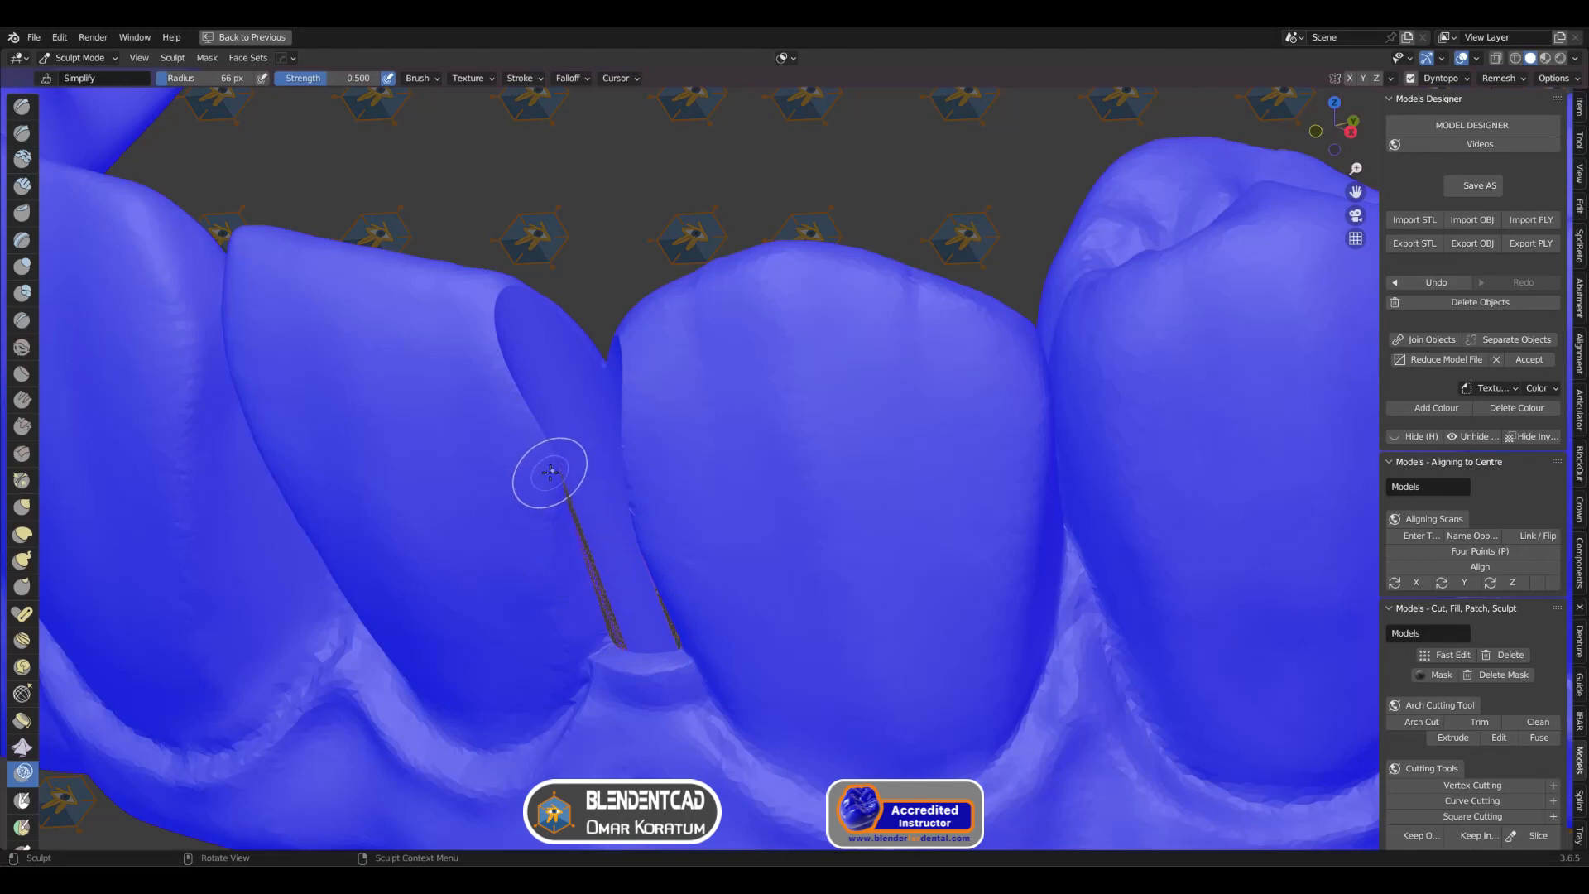
Step: Set the Simplify brush's autosmooth to 0.1
right_click(551, 471)
click(455, 512)
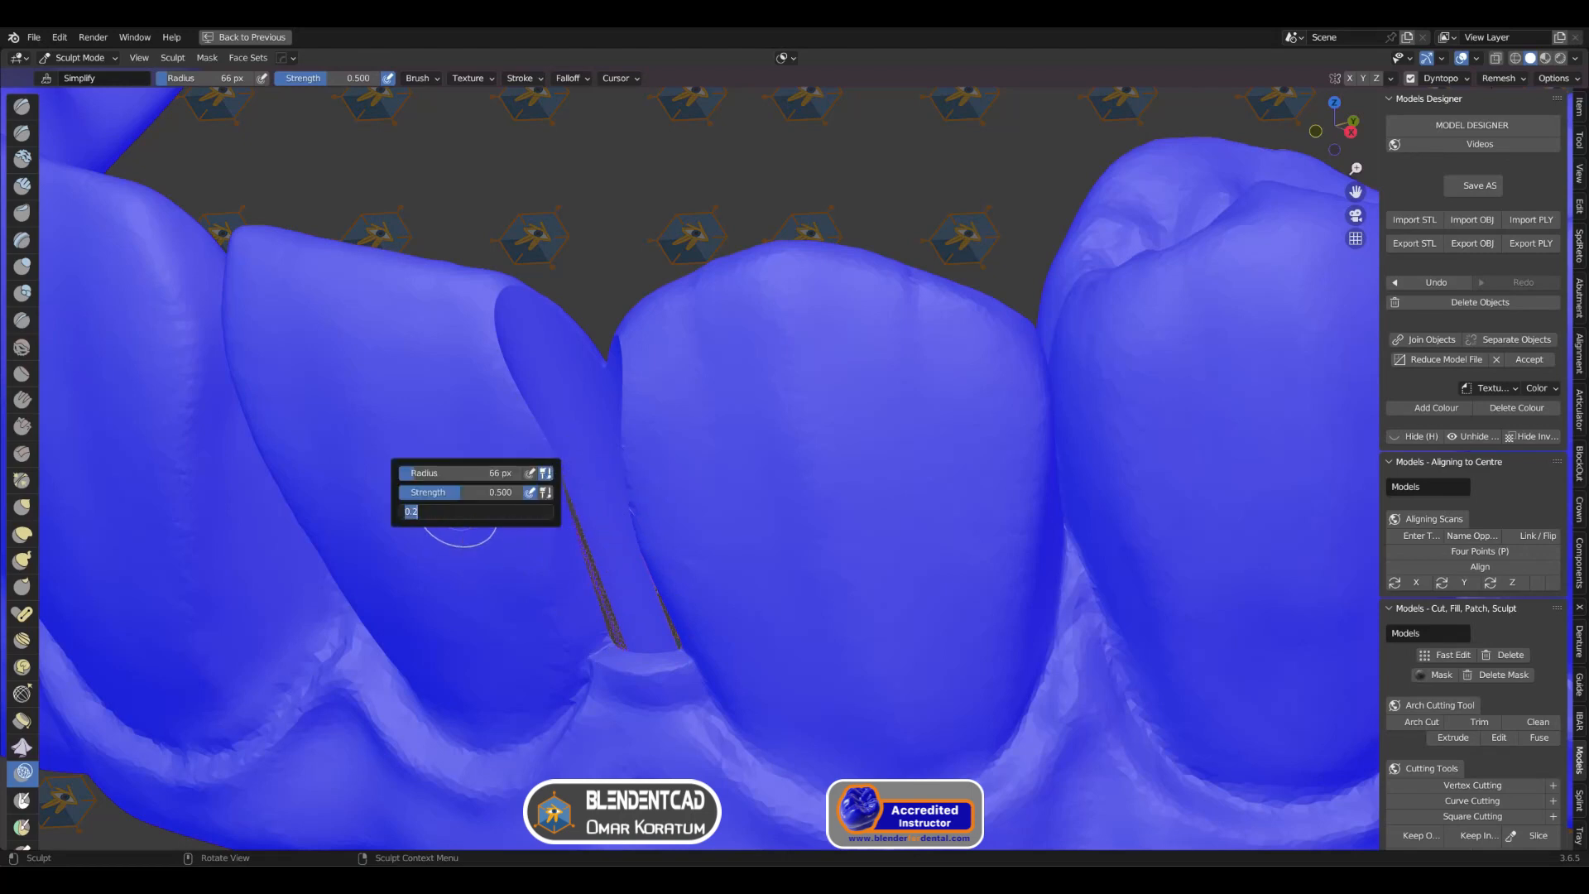
text(.1)
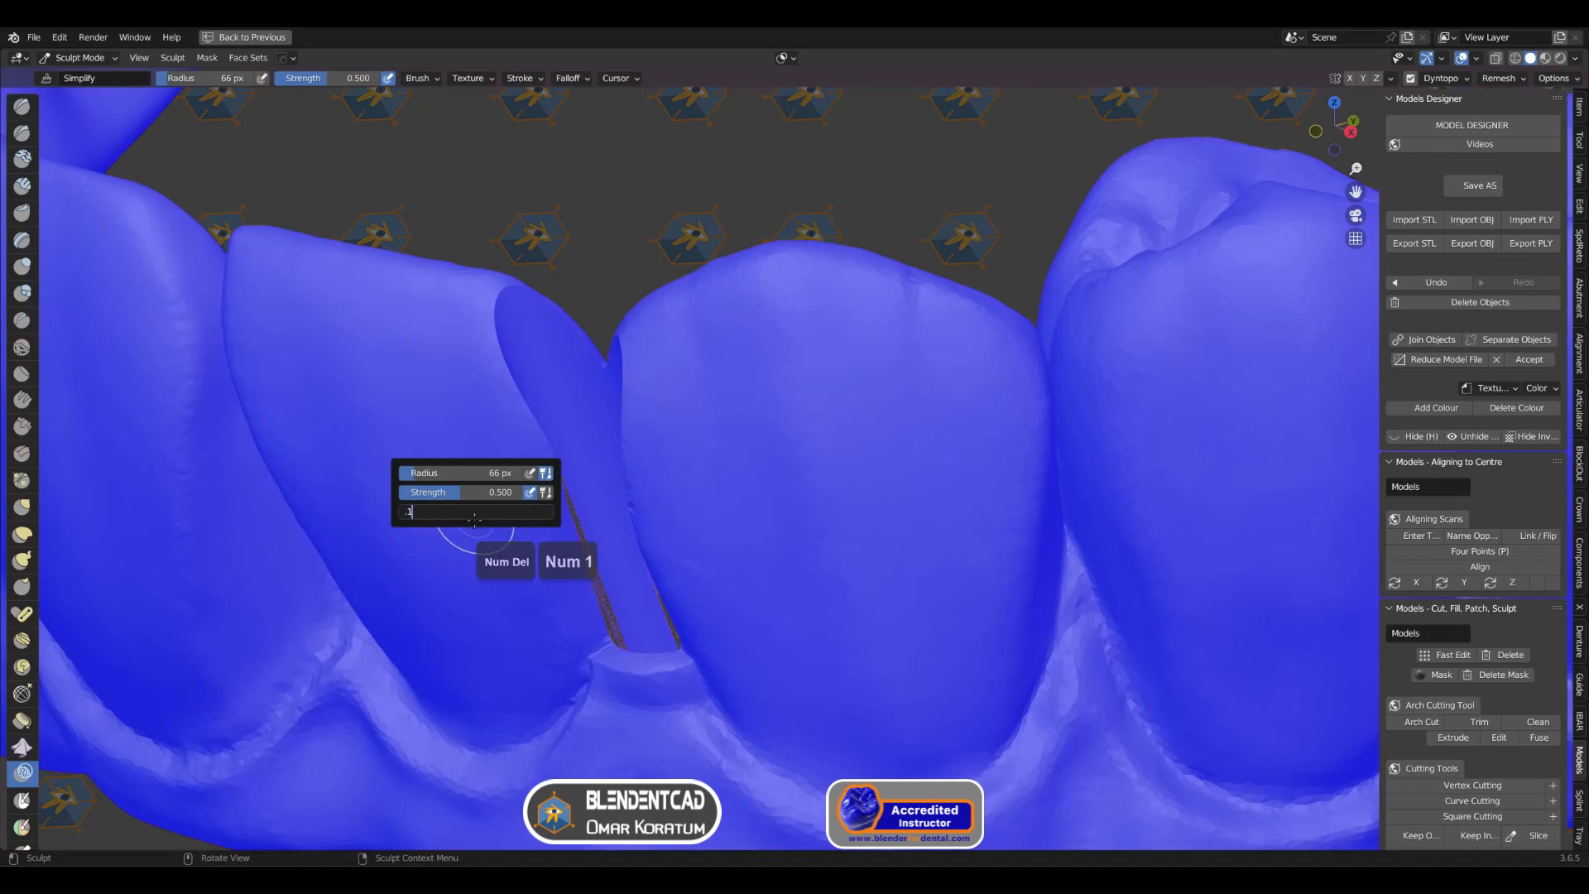
key(Return)
Step: Brush over the reversed faces and edges along both side walls of the screw channel with the Simplify brush
shift+middle_drag(579, 462, 620, 423)
scroll(601, 397, up, 3)
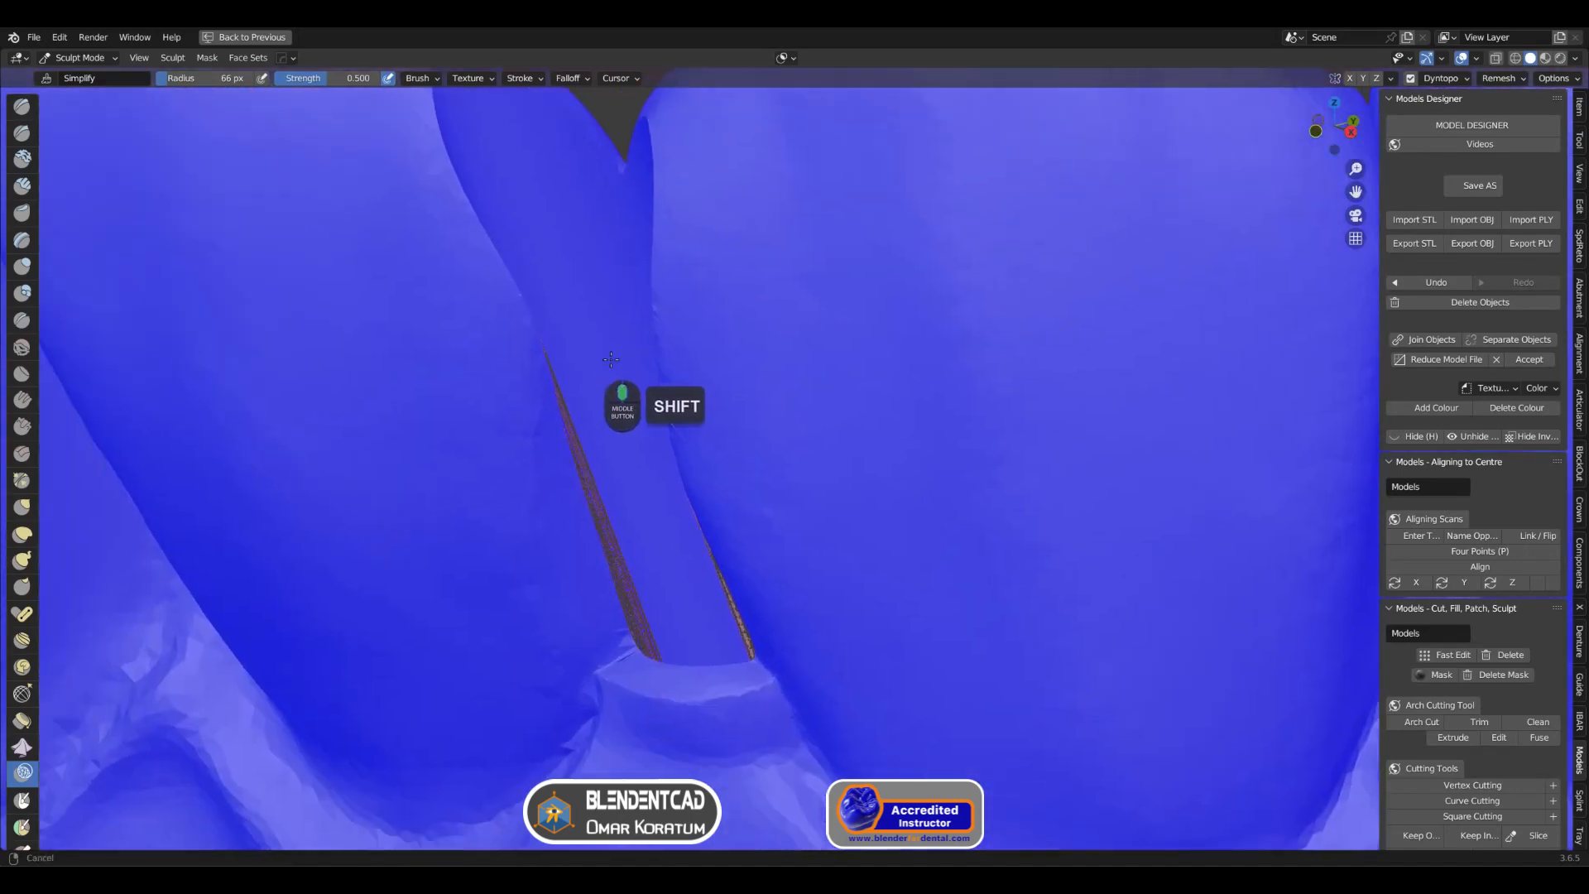
scroll(589, 395, down, 3)
scroll(585, 399, up, 2)
shift+drag(472, 455, 534, 621)
mouse_move(490, 532)
shift+mouse_down()
mouse_move(443, 444)
mouse_move(427, 252)
shift+mouse_up()
mouse_move(427, 252)
middle_down()
mouse_move(500, 312)
mouse_move(539, 312)
mouse_move(586, 425)
mouse_move(578, 525)
mouse_move(612, 497)
mouse_move(510, 474)
middle_up()
scroll(536, 515, up, 2)
drag(510, 473, 505, 476)
mouse_move(505, 476)
middle_down()
mouse_move(401, 500)
mouse_move(475, 489)
mouse_move(416, 313)
mouse_move(465, 477)
middle_up()
scroll(464, 373, down, 3)
click(575, 420)
mouse_move(538, 290)
shift+middle_down()
mouse_move(535, 394)
mouse_move(553, 414)
mouse_move(551, 365)
shift+middle_up()
scroll(554, 383, up, 2)
drag(552, 365, 573, 354)
middle_drag(572, 356, 567, 406)
drag(568, 406, 568, 413)
mouse_move(567, 418)
middle_down()
mouse_move(610, 537)
mouse_move(710, 511)
middle_up()
drag(710, 512, 685, 589)
mouse_move(723, 585)
middle_down()
mouse_move(654, 596)
mouse_move(668, 617)
mouse_move(691, 523)
mouse_move(579, 514)
mouse_move(643, 462)
mouse_move(941, 408)
middle_up()
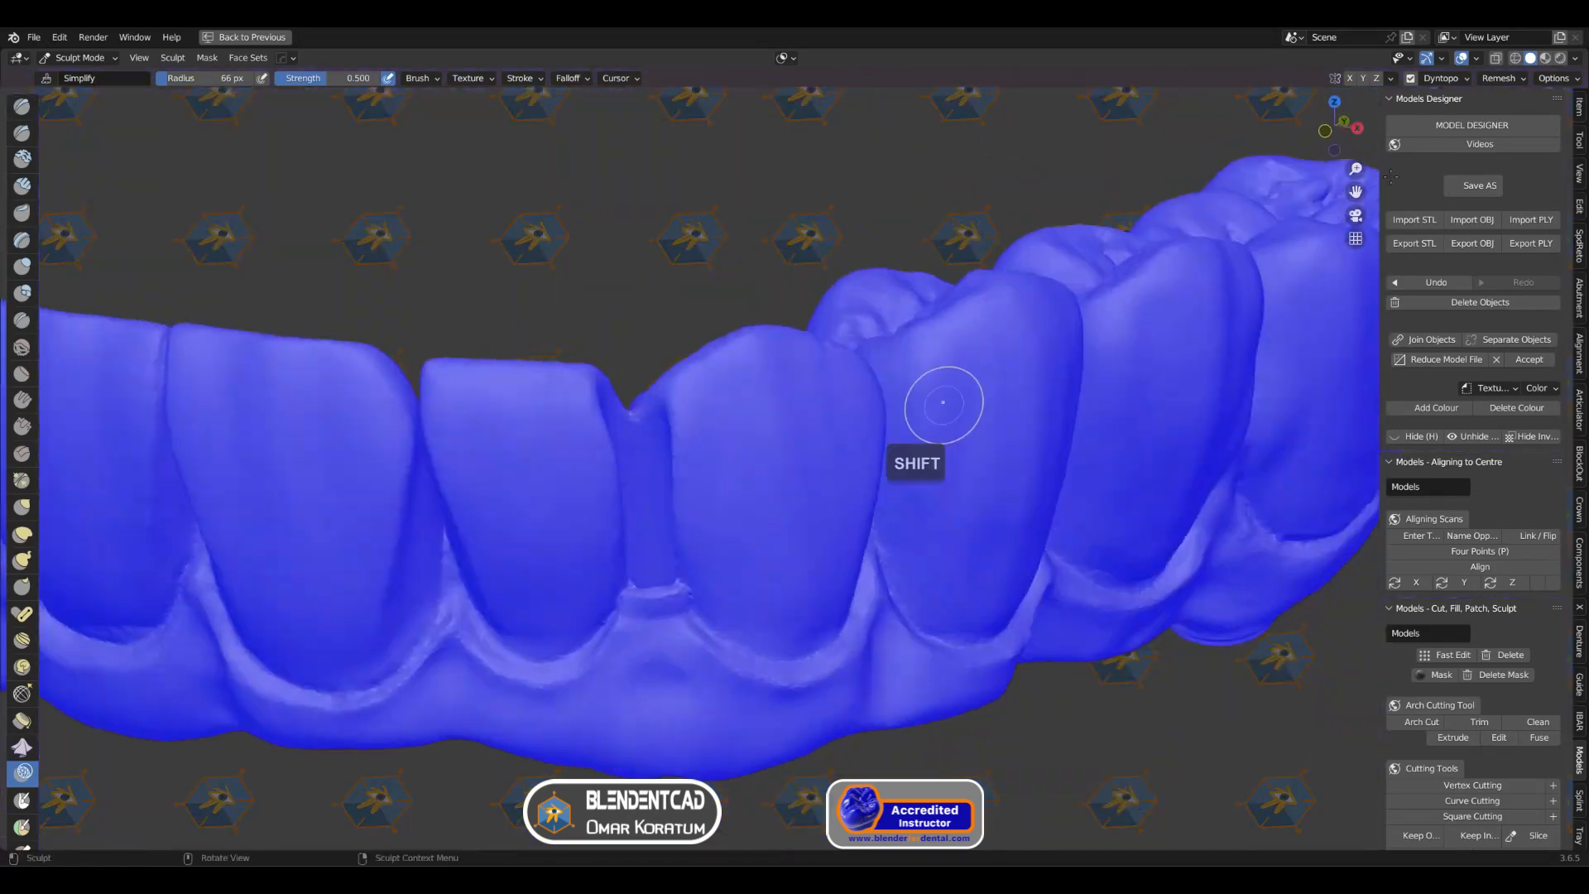
Step: Turn off the Face Orientation overlay and return the arch model to Object Mode
click(1477, 58)
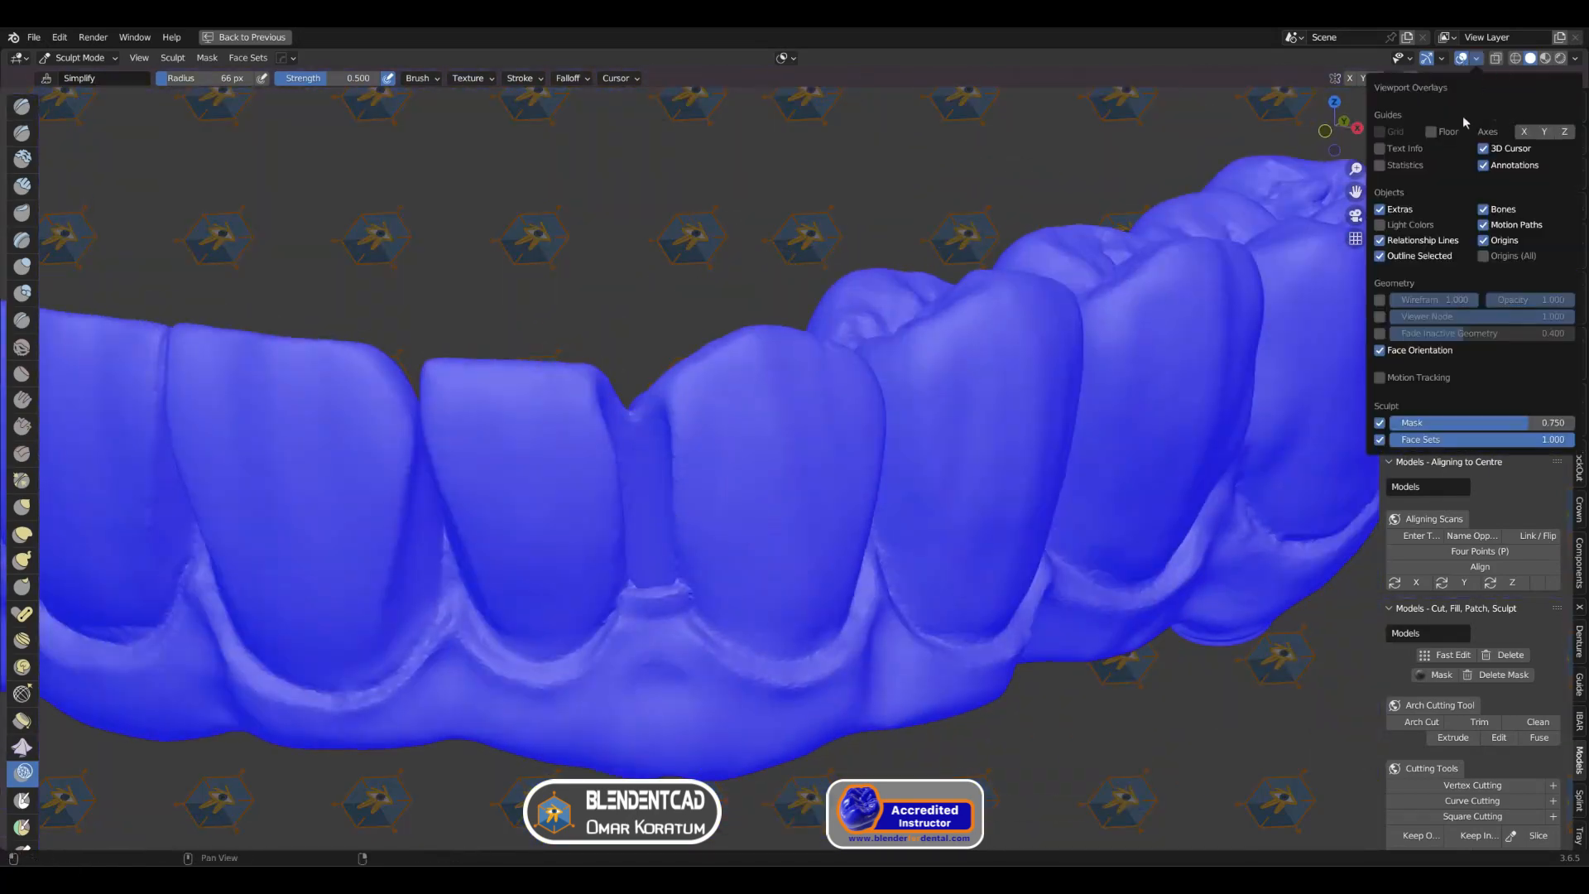
click(1380, 351)
click(83, 58)
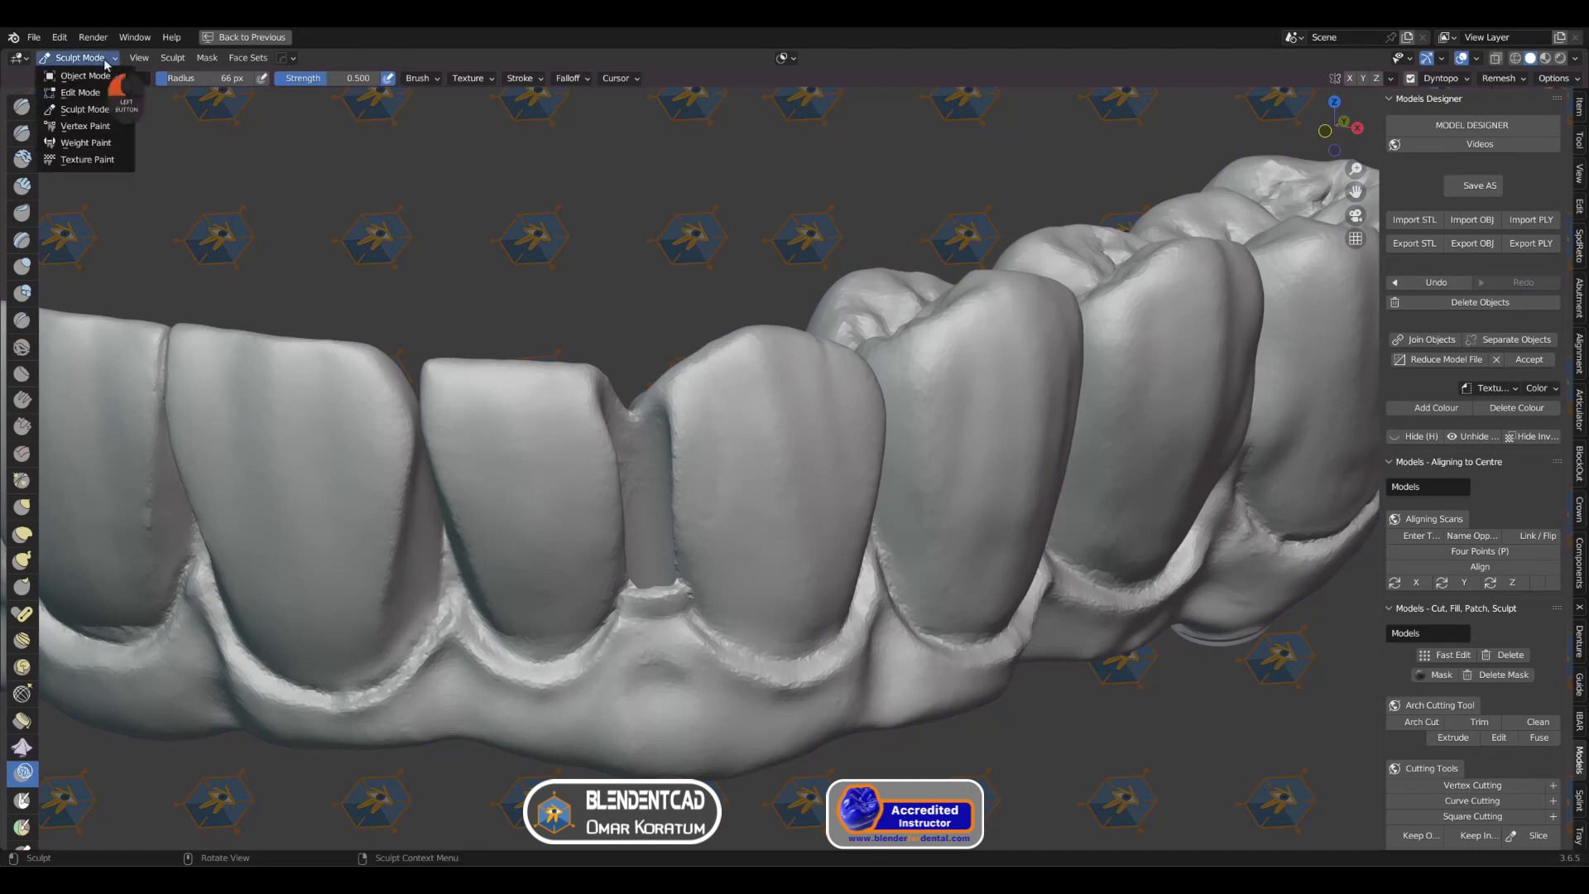
click(87, 75)
scroll(529, 377, down, 3)
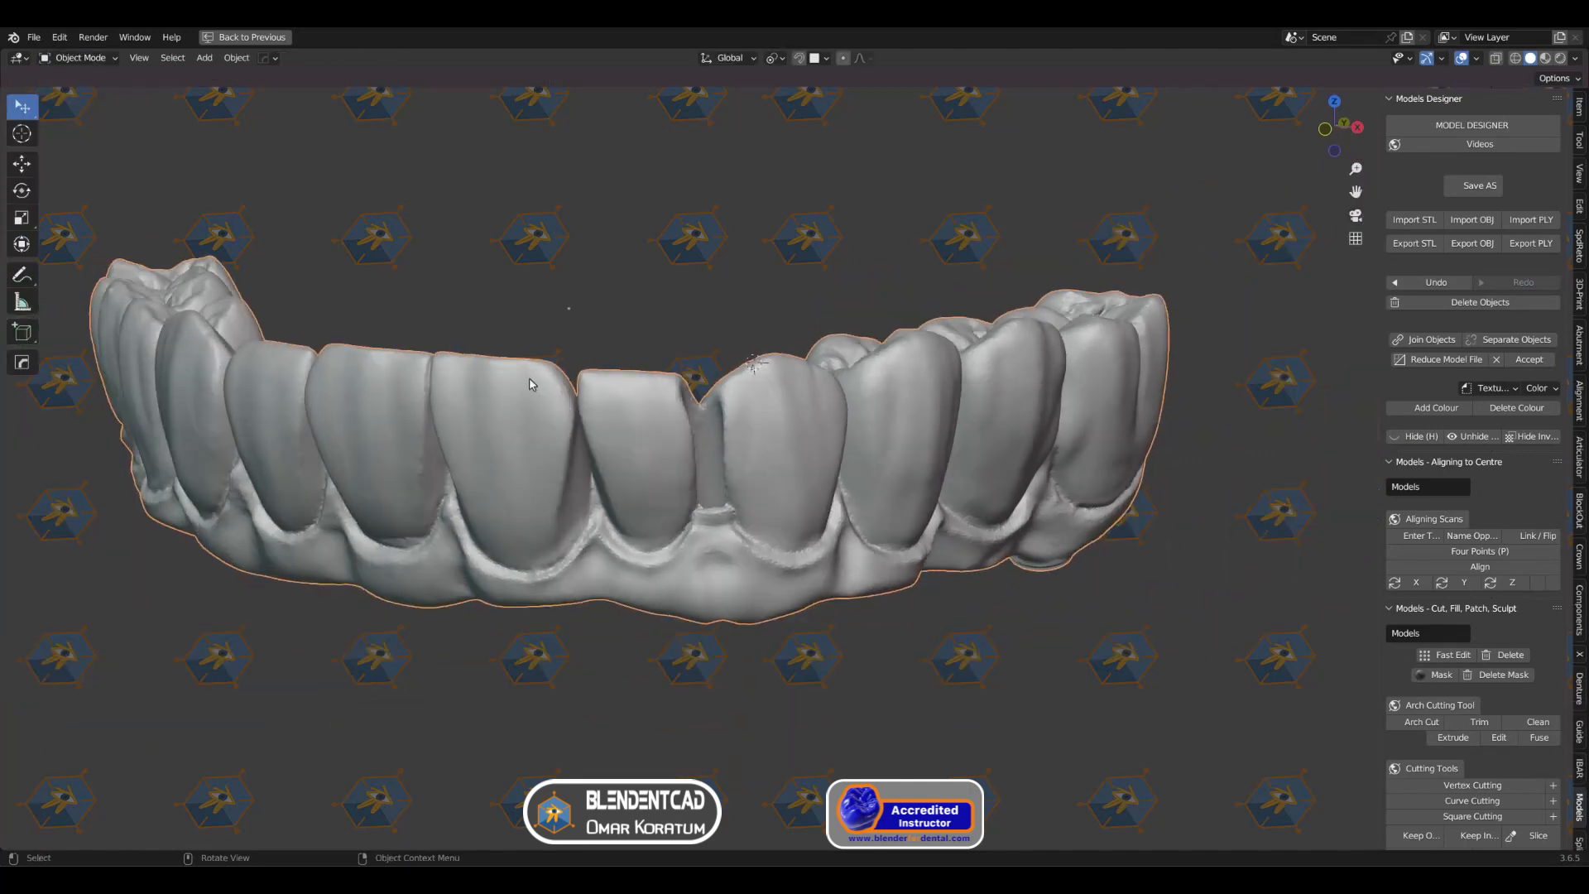
Step: Unhide the cylinder, turn on X-ray display and select only the cylinder
key(alt+h)
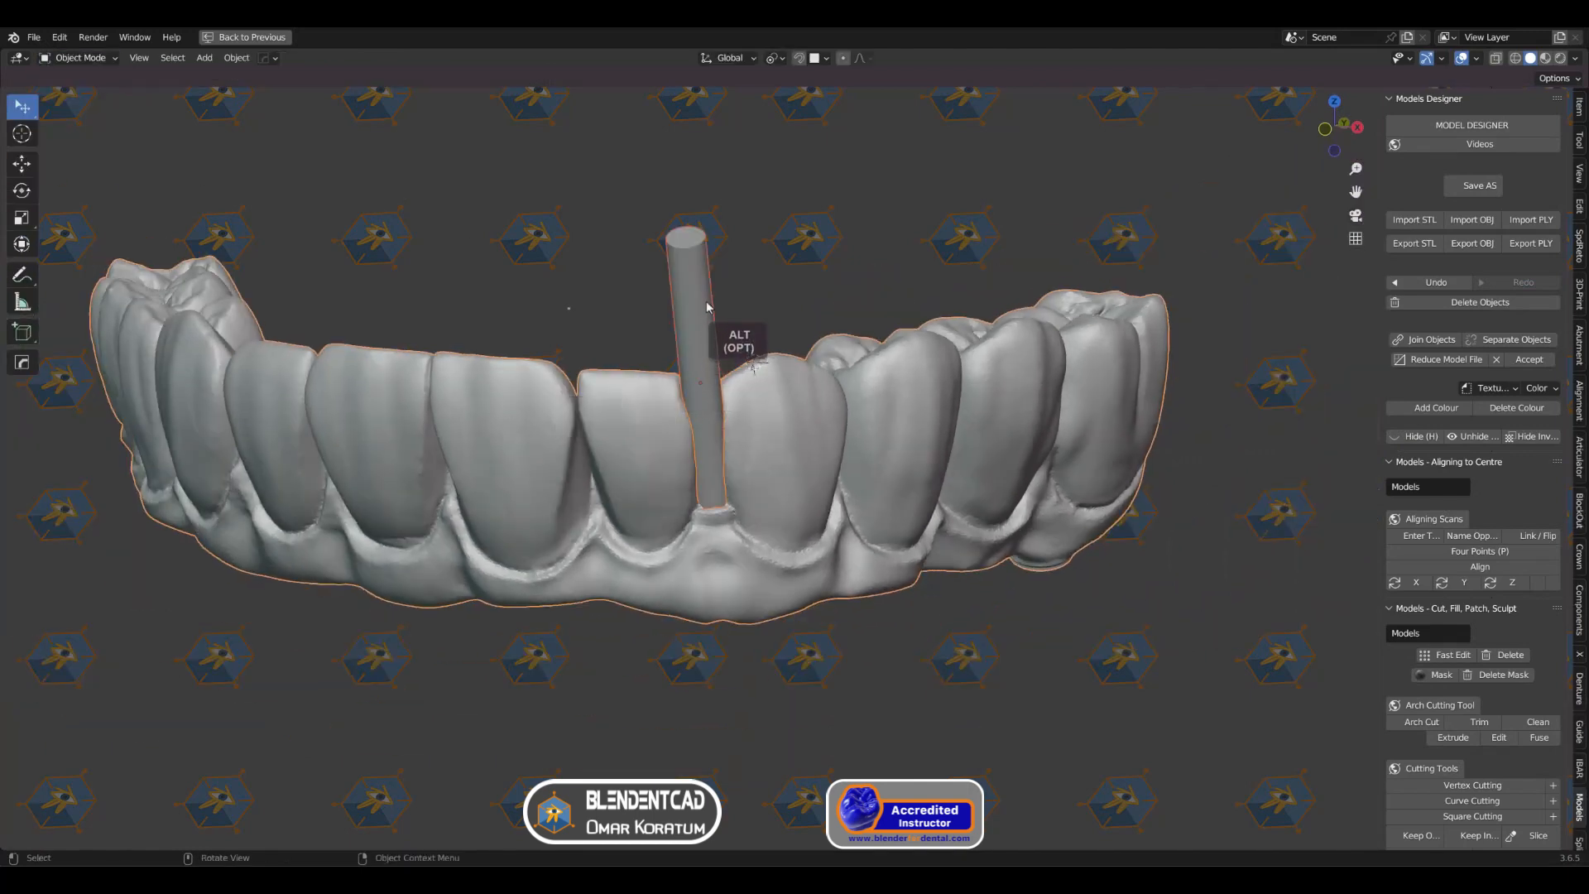
shift+middle_drag(722, 287, 722, 364)
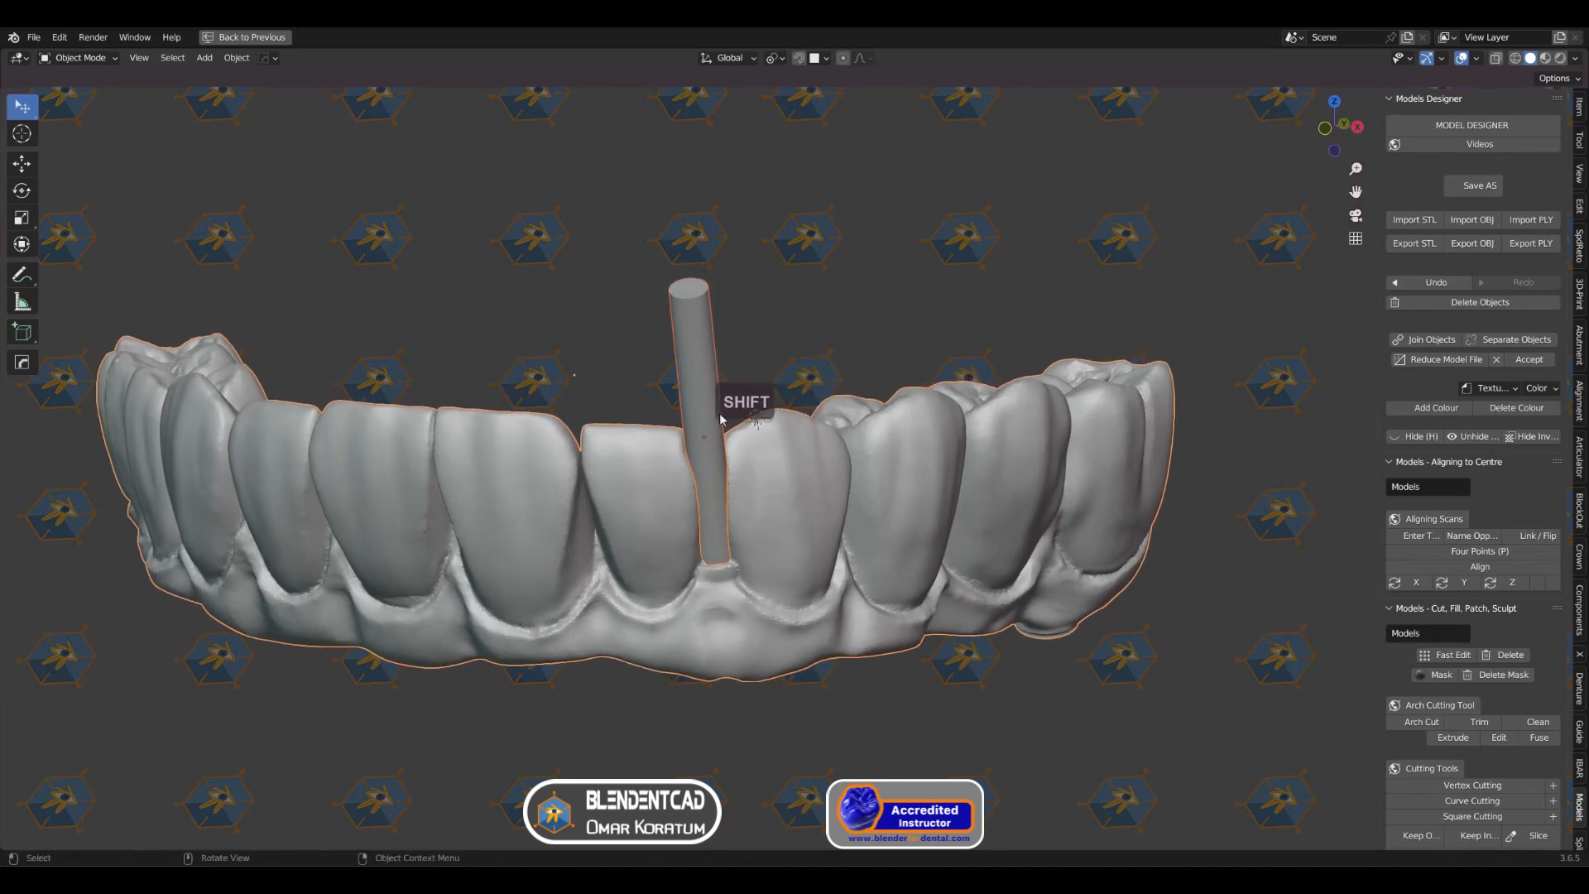
scroll(722, 427, up, 4)
key(alt+z)
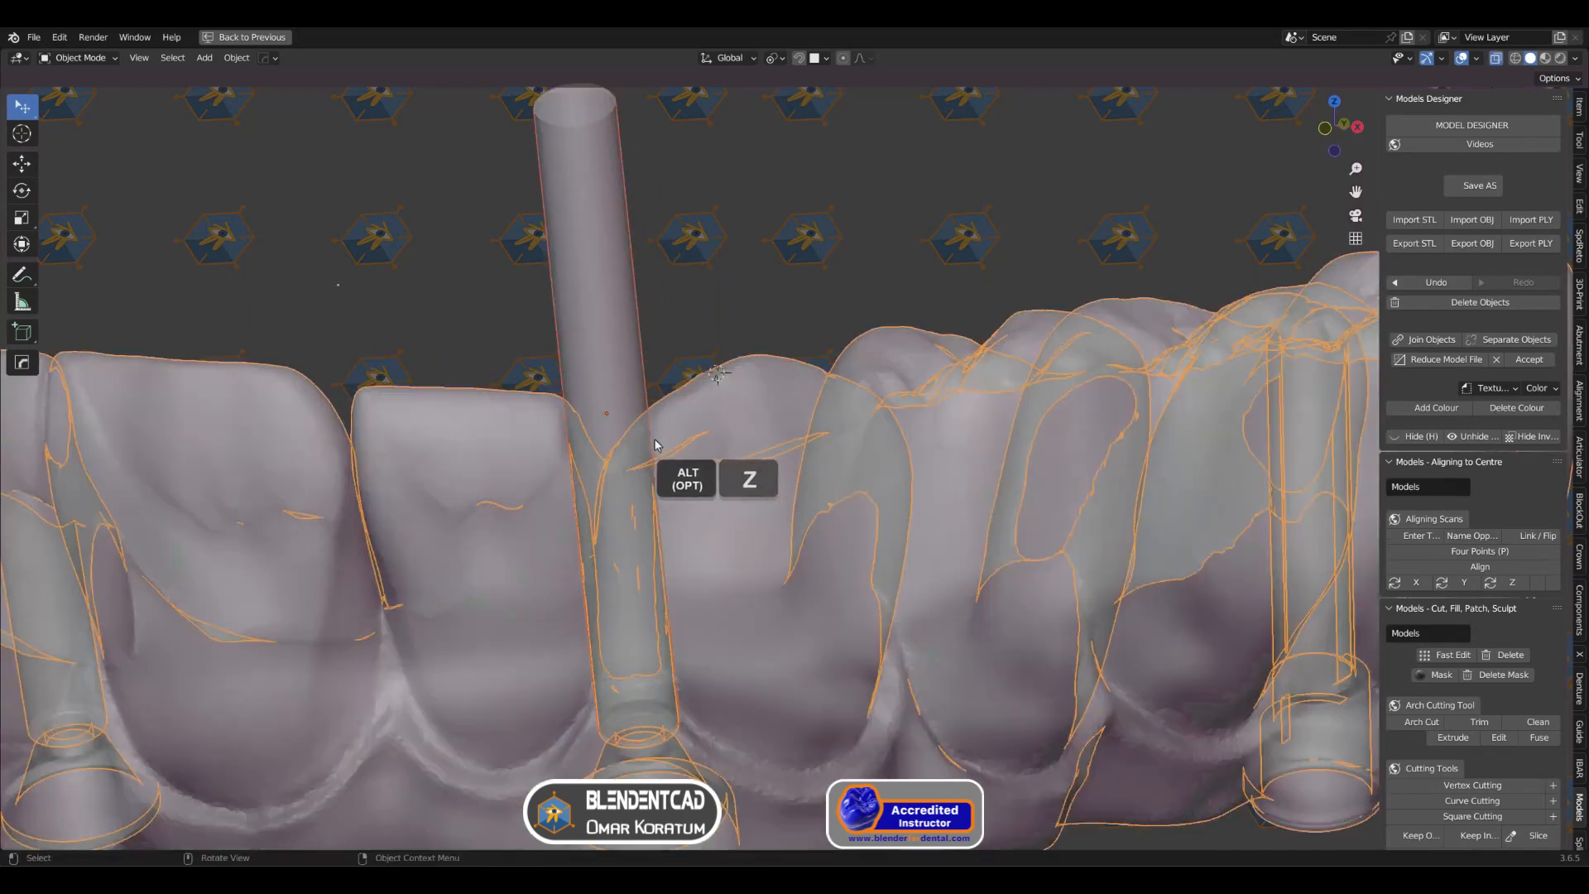
middle_drag(653, 439, 662, 361)
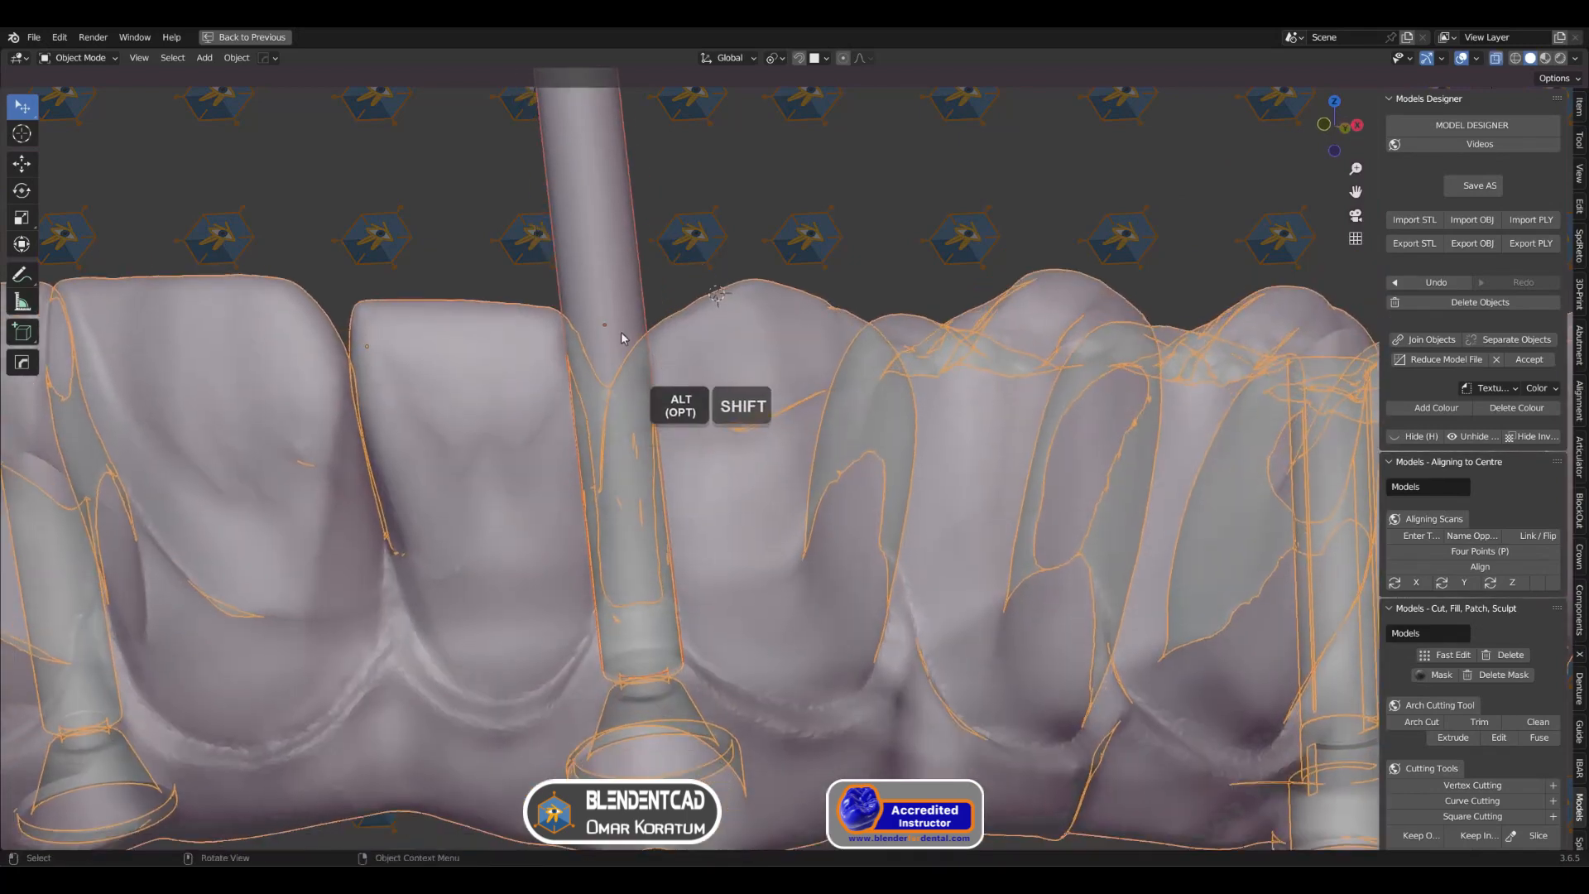
click(598, 252)
key(alt+z)
Step: Clip the view to a box around the cylinder and screw channel, and turn off X-ray display
scroll(606, 255, up, 1)
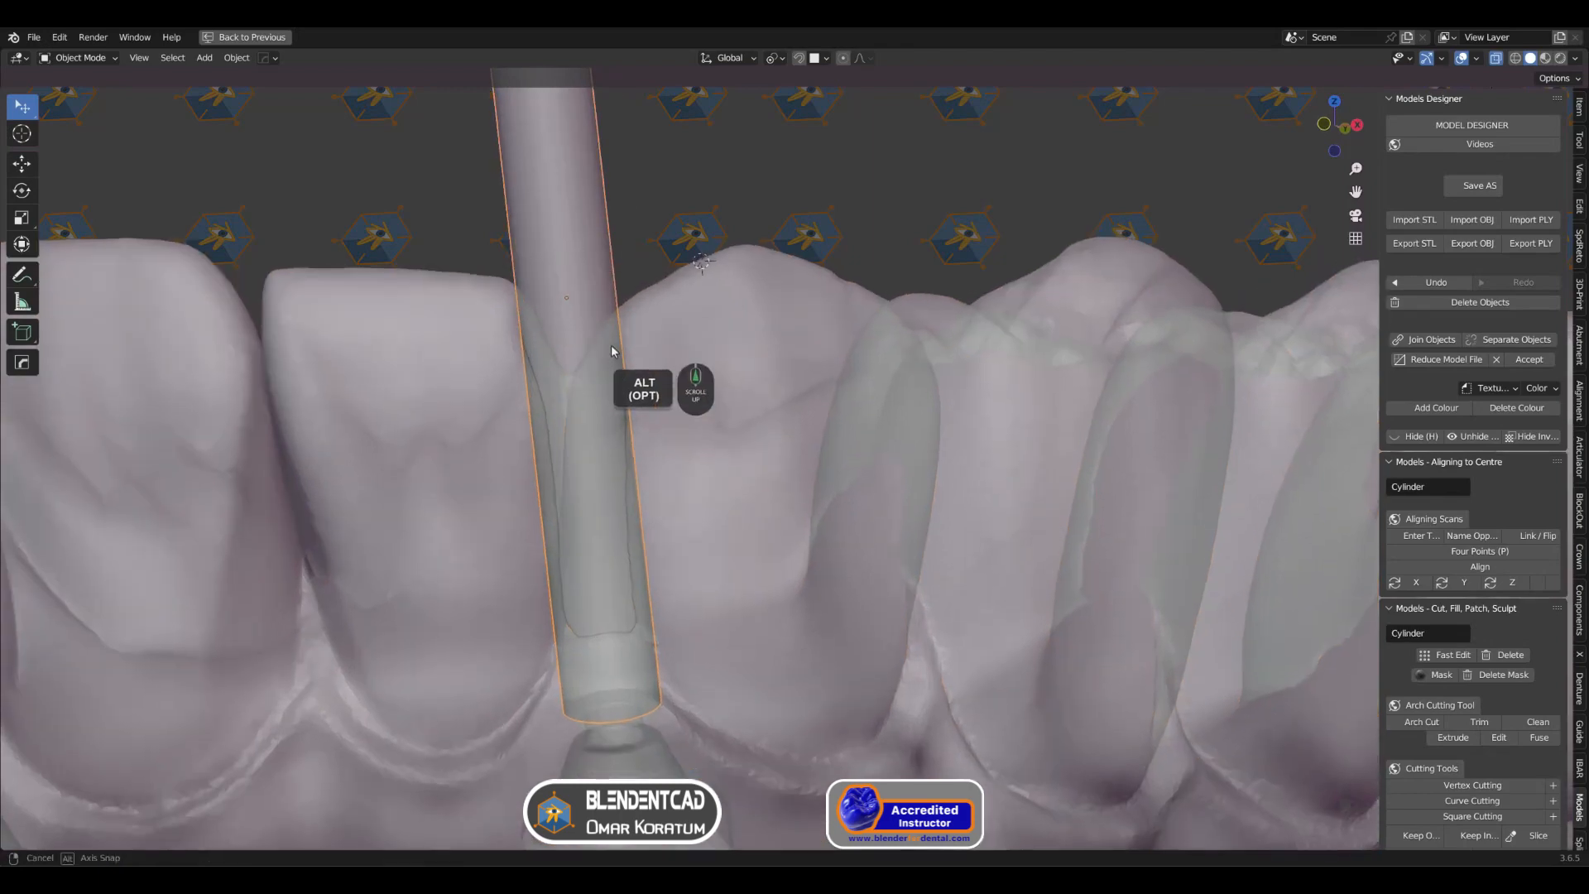
key(b)
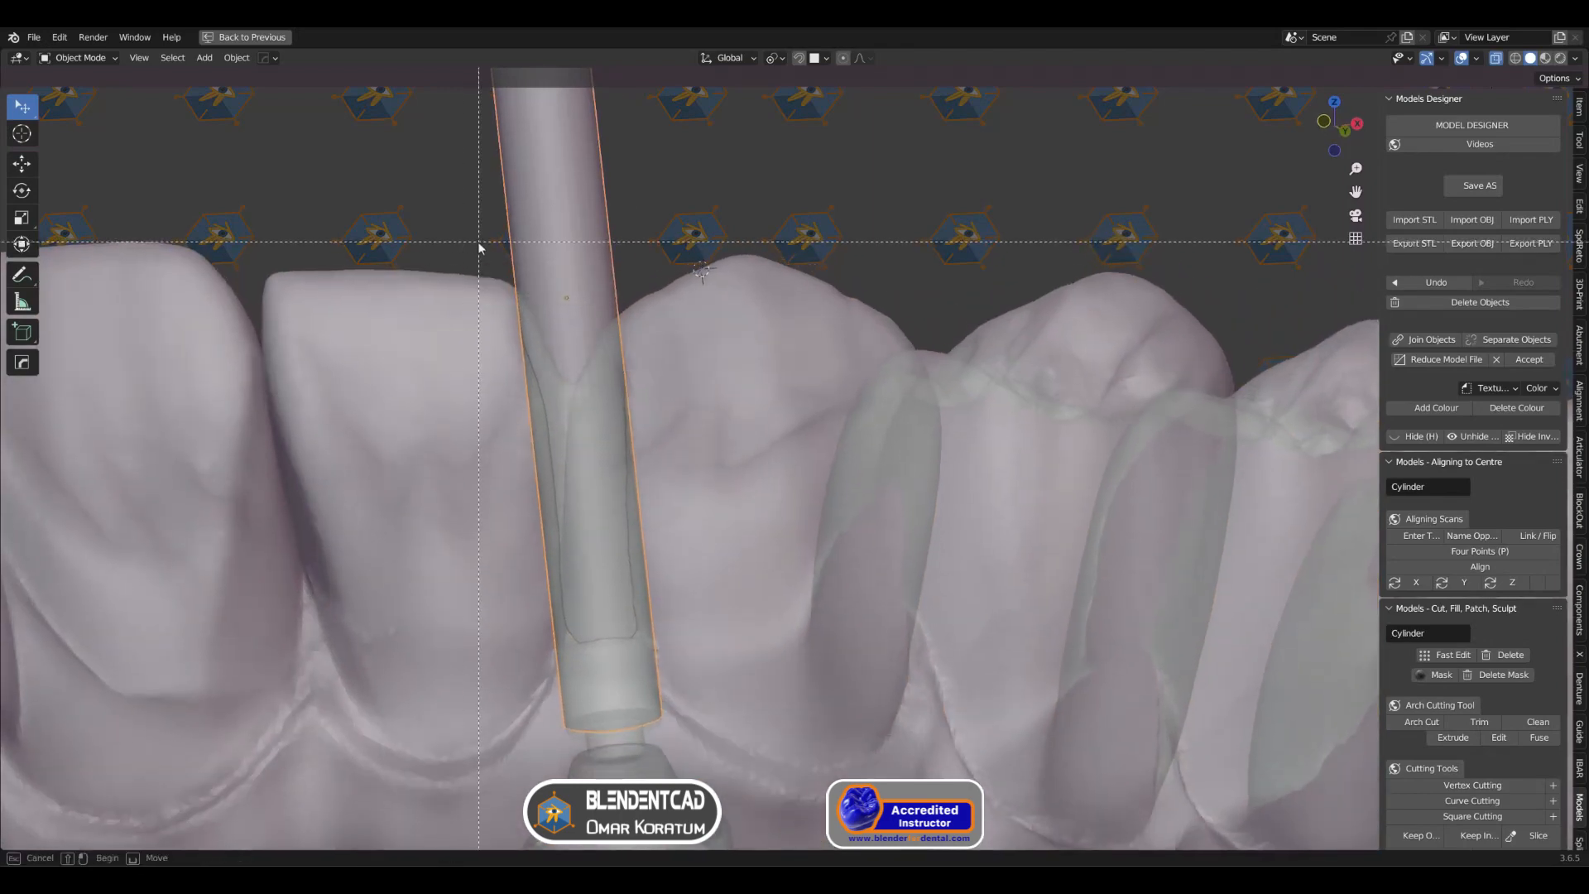
drag(480, 242, 708, 792)
scroll(687, 622, up, 1)
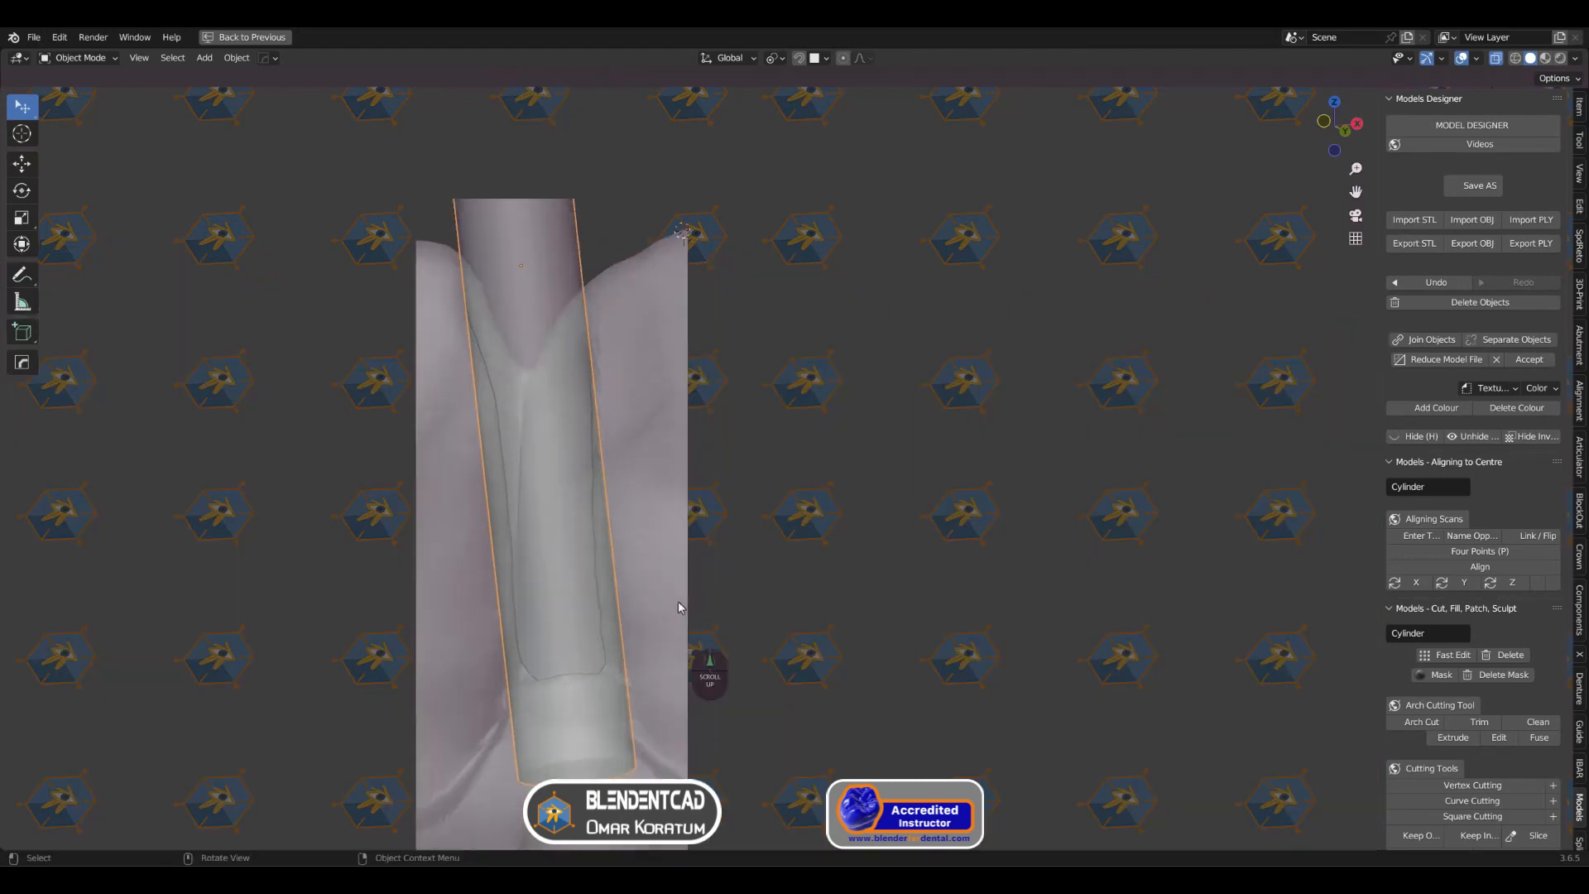
middle_drag(686, 622, 589, 306)
key(alt+z)
Step: Widen the cylinder by a factor of 1.027 in local X and Y, keeping its local Z length locked
scroll(589, 306, down, 1)
shift+middle_drag(648, 446, 795, 413)
scroll(734, 457, up, 1)
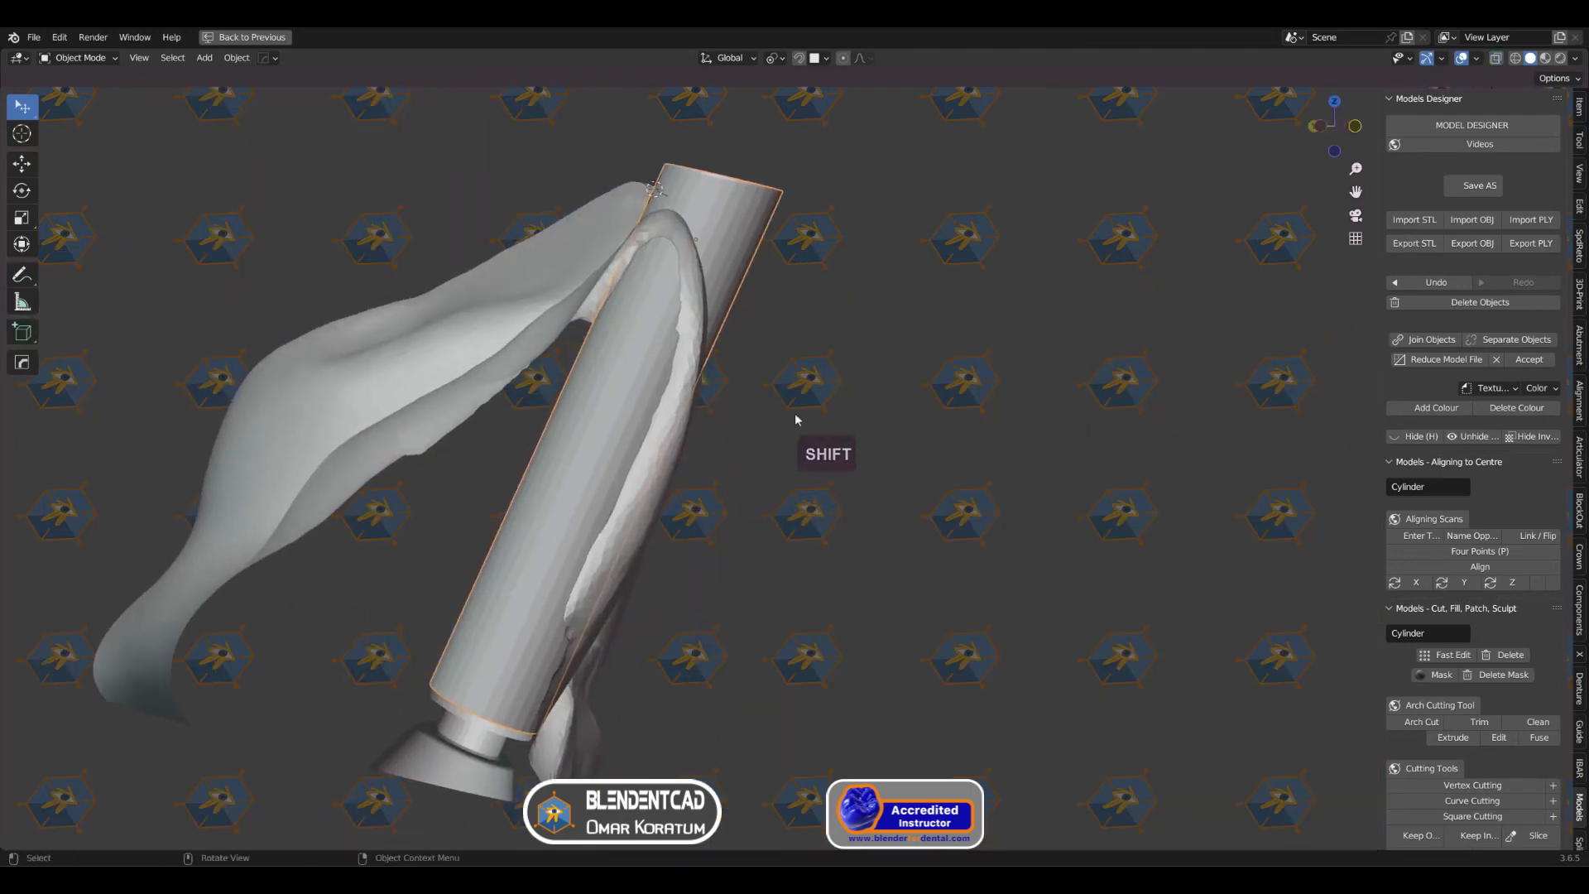
key(s)
key(shift+z)
key(shift+z)
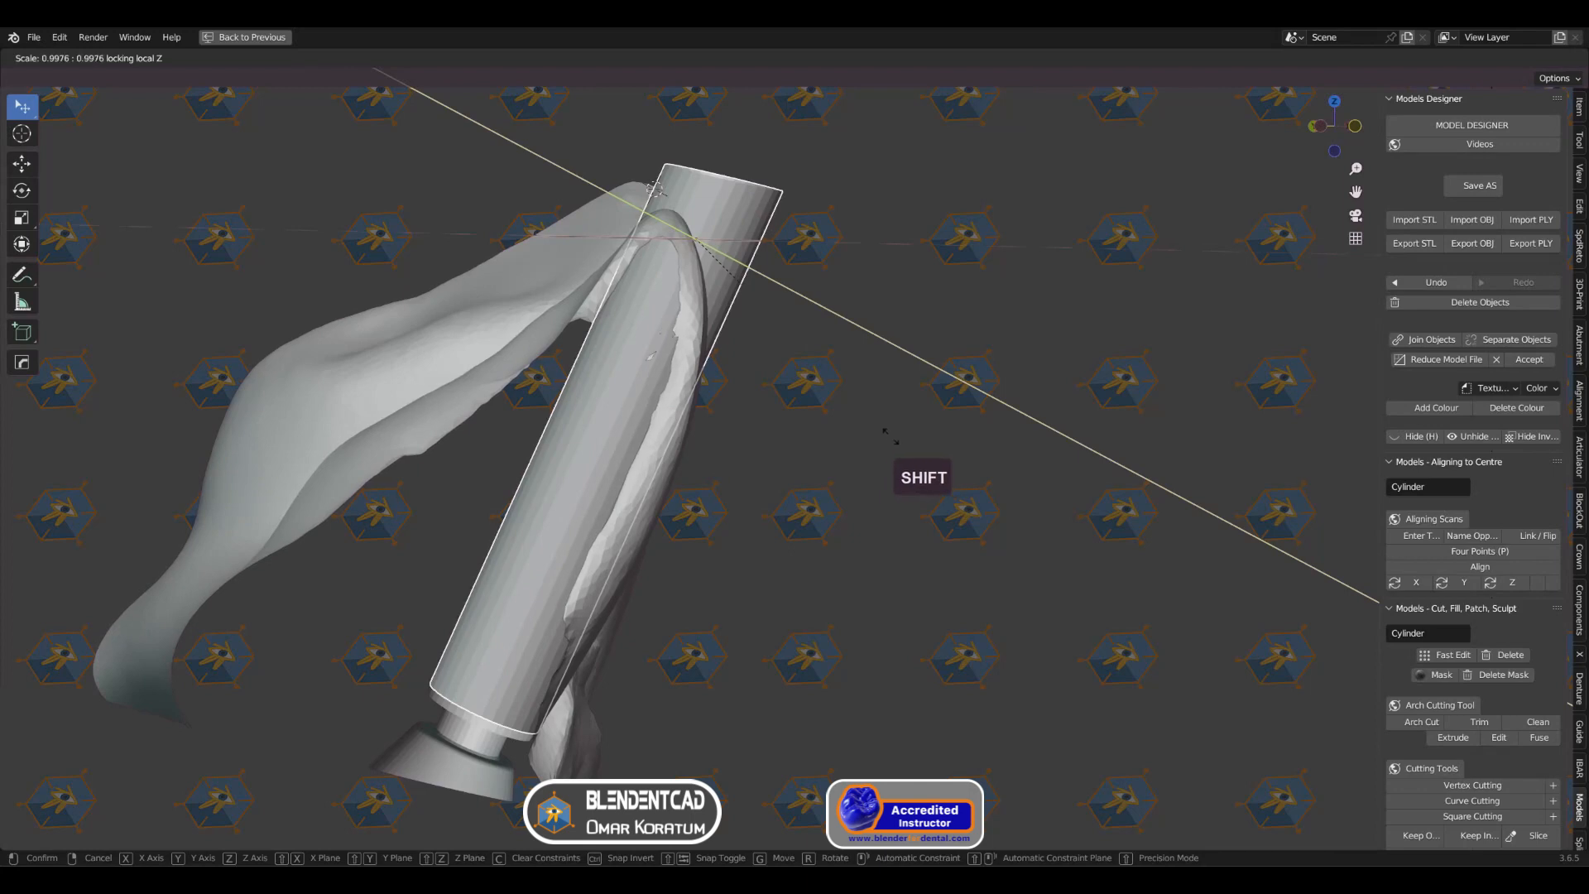
shift+click(987, 445)
scroll(977, 443, down, 3)
middle_drag(958, 442, 684, 488)
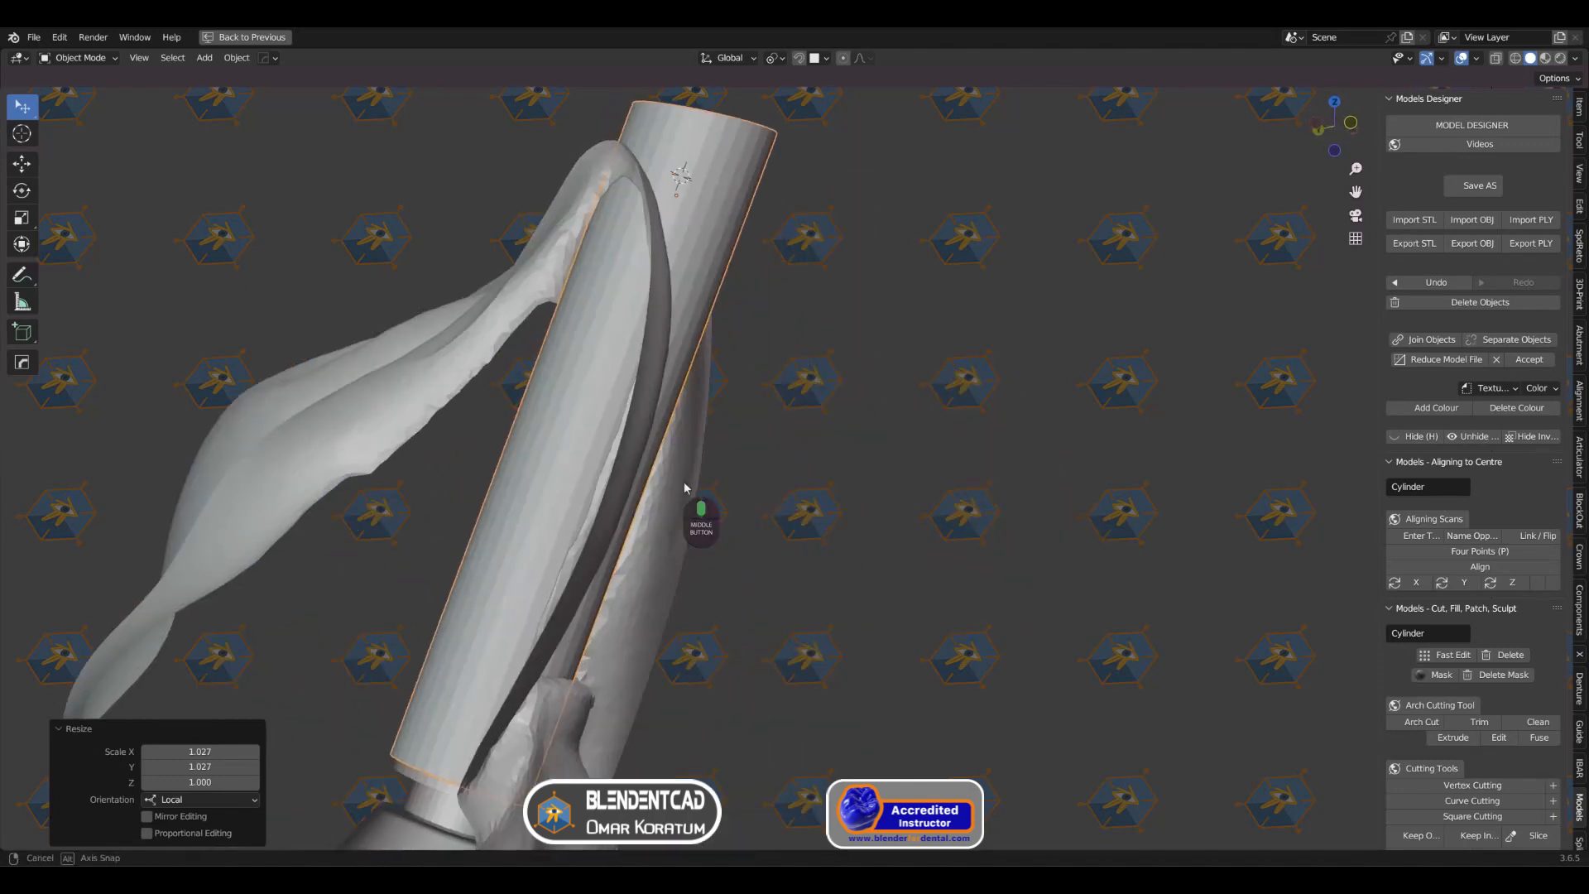
Step: Sketch annotations around the cylinder's lower end and the narrower neck beneath it, erase them and return to the Select tool
shift+middle_drag(534, 490, 682, 462)
middle_drag(685, 538, 709, 439)
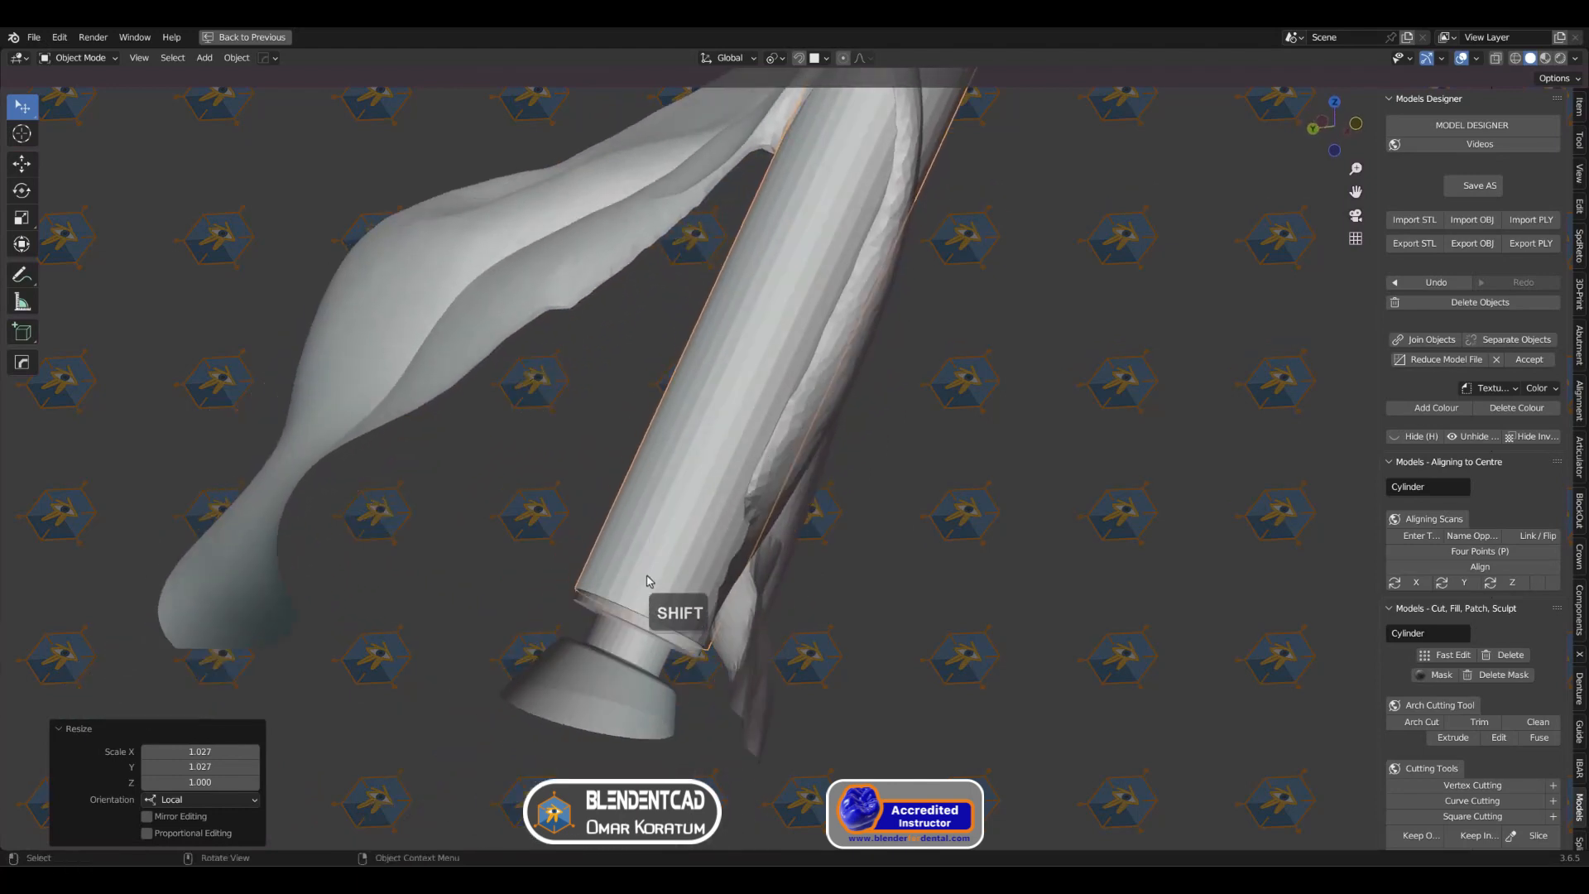
middle_drag(648, 581, 643, 643)
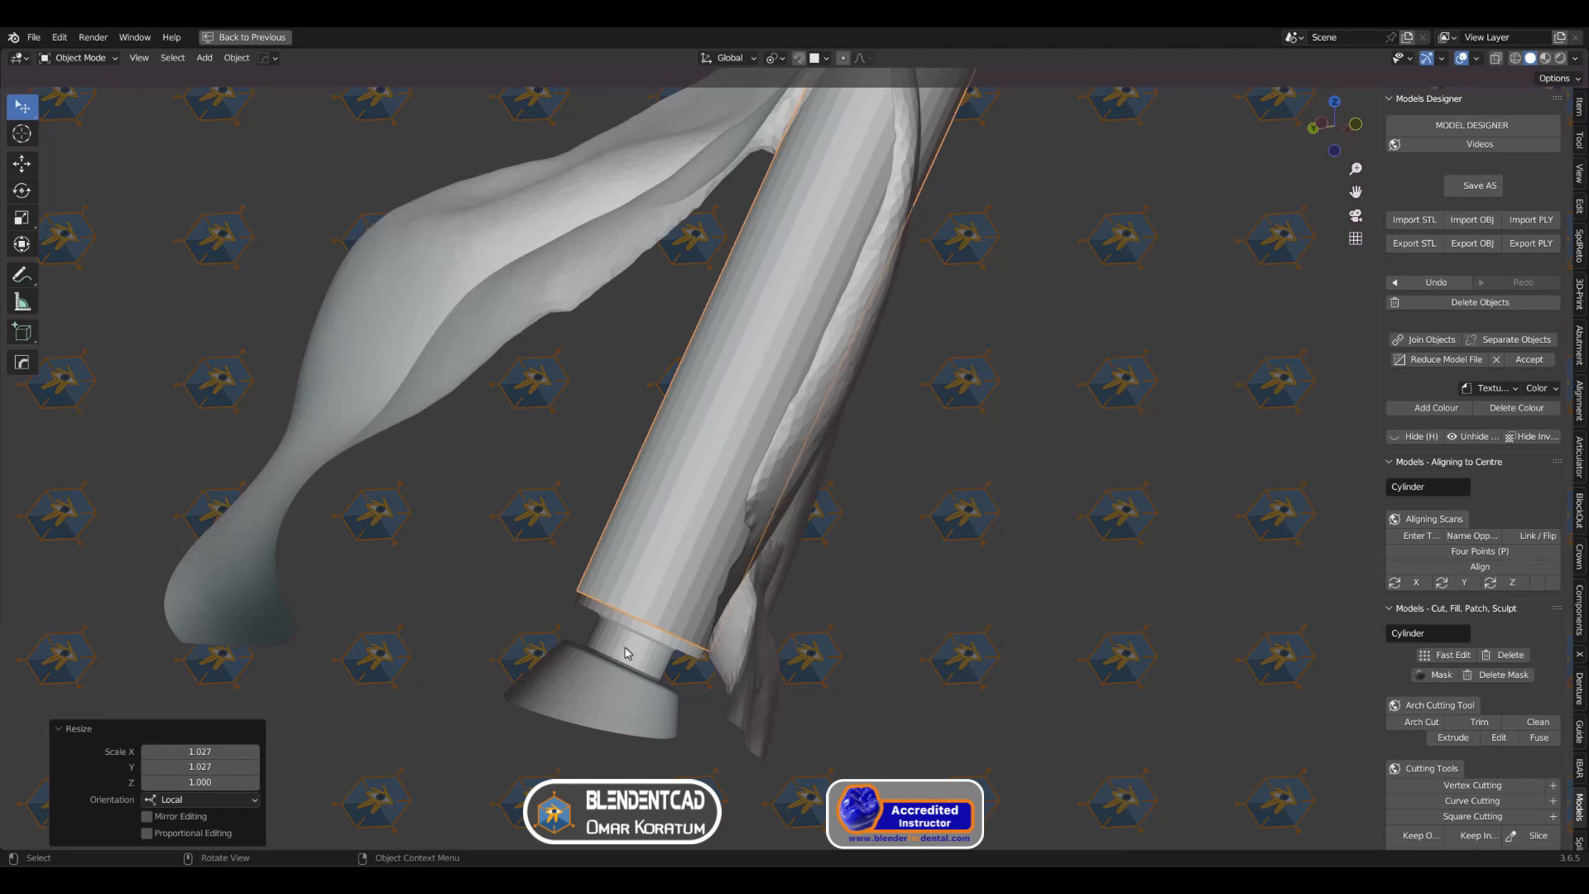
click(21, 276)
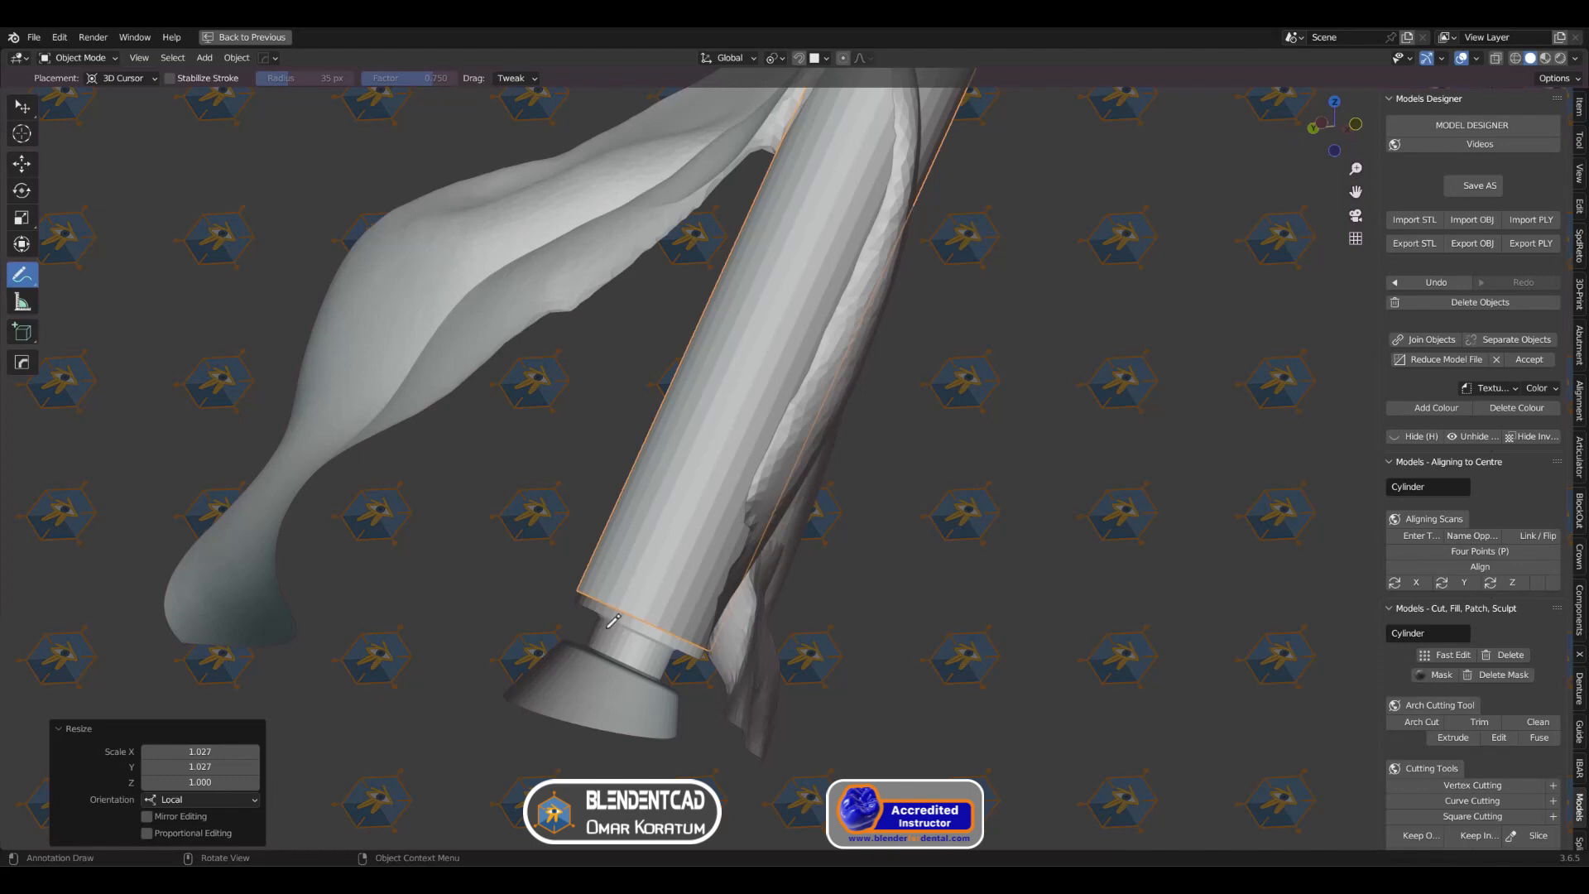
mouse_move(595, 641)
mouse_down()
mouse_move(616, 513)
mouse_move(741, 548)
mouse_move(747, 592)
mouse_move(669, 644)
mouse_up()
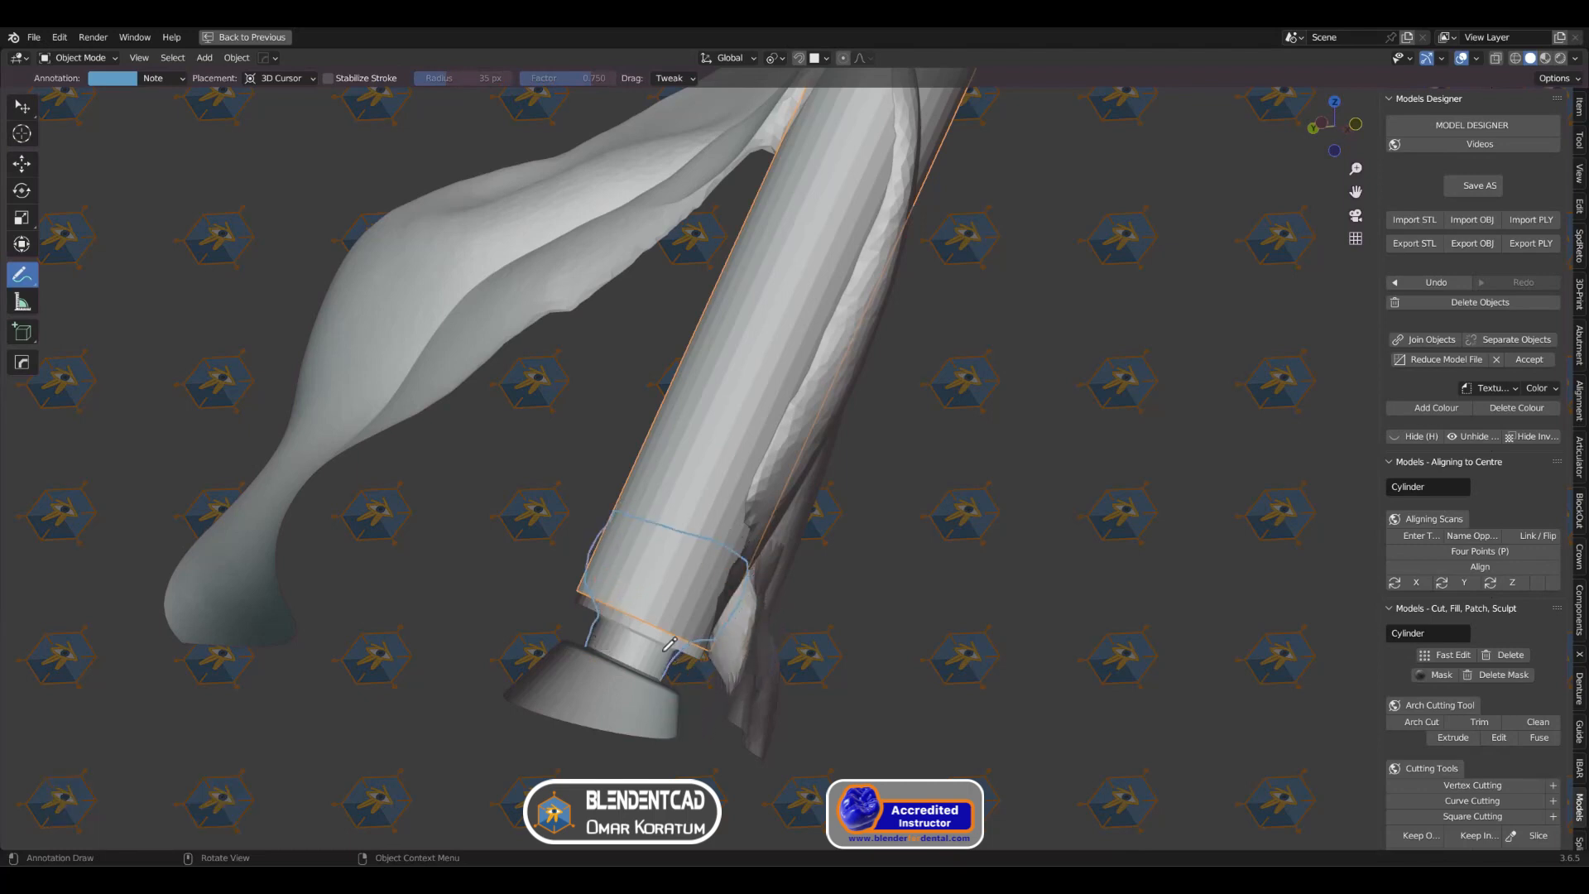
drag(25, 280, 106, 374)
mouse_move(597, 524)
mouse_down()
mouse_move(745, 608)
mouse_move(675, 505)
mouse_up()
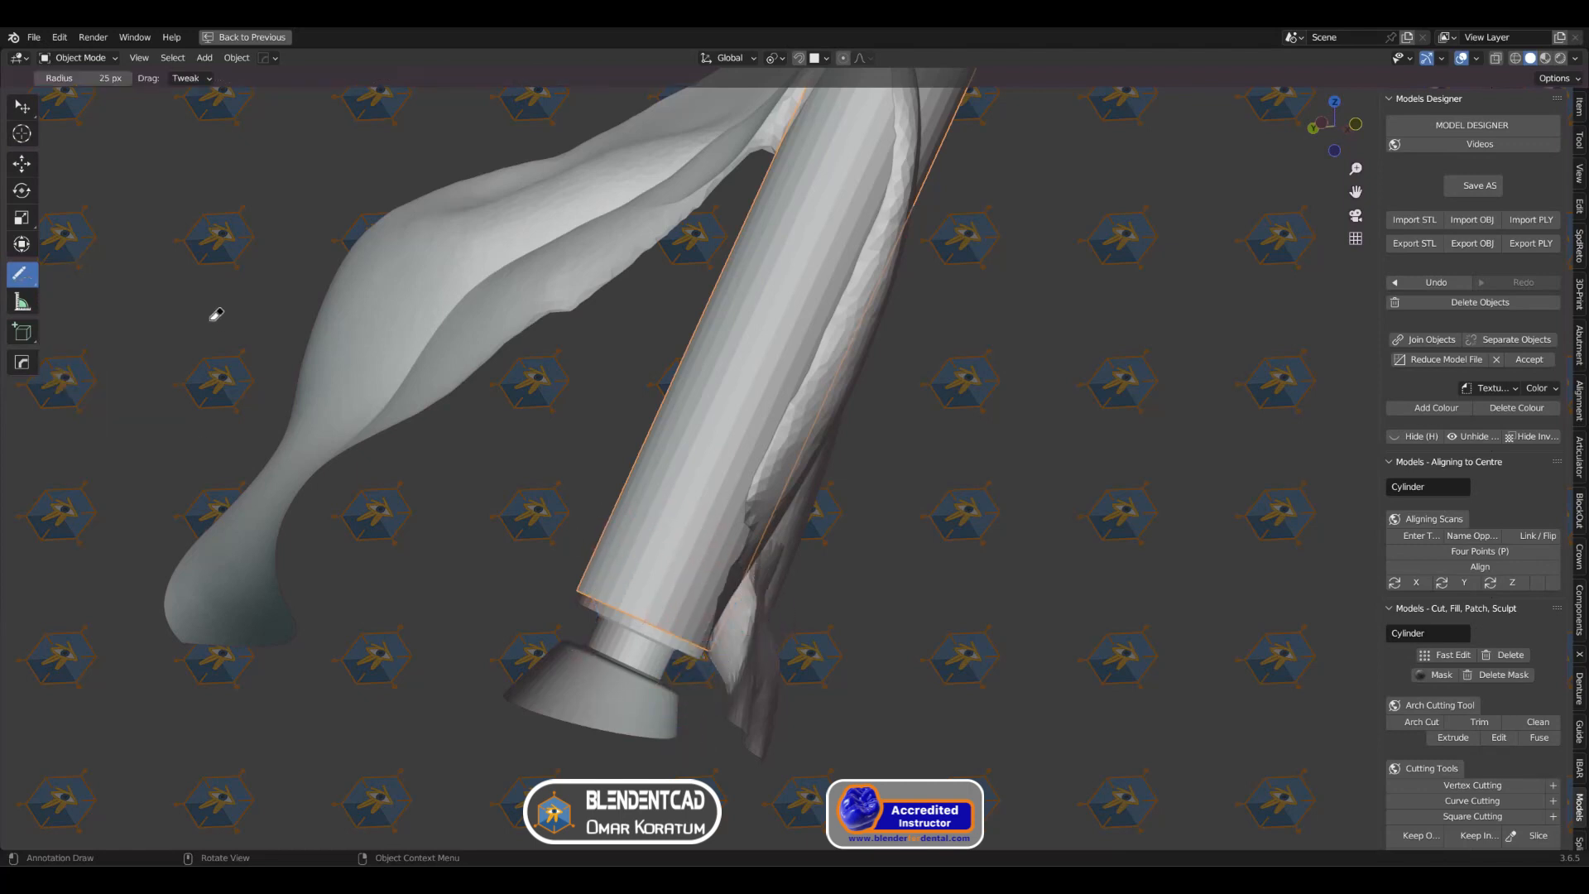
click(23, 108)
Step: Clear the clipping region to show the whole arch model again
scroll(704, 629, down, 4)
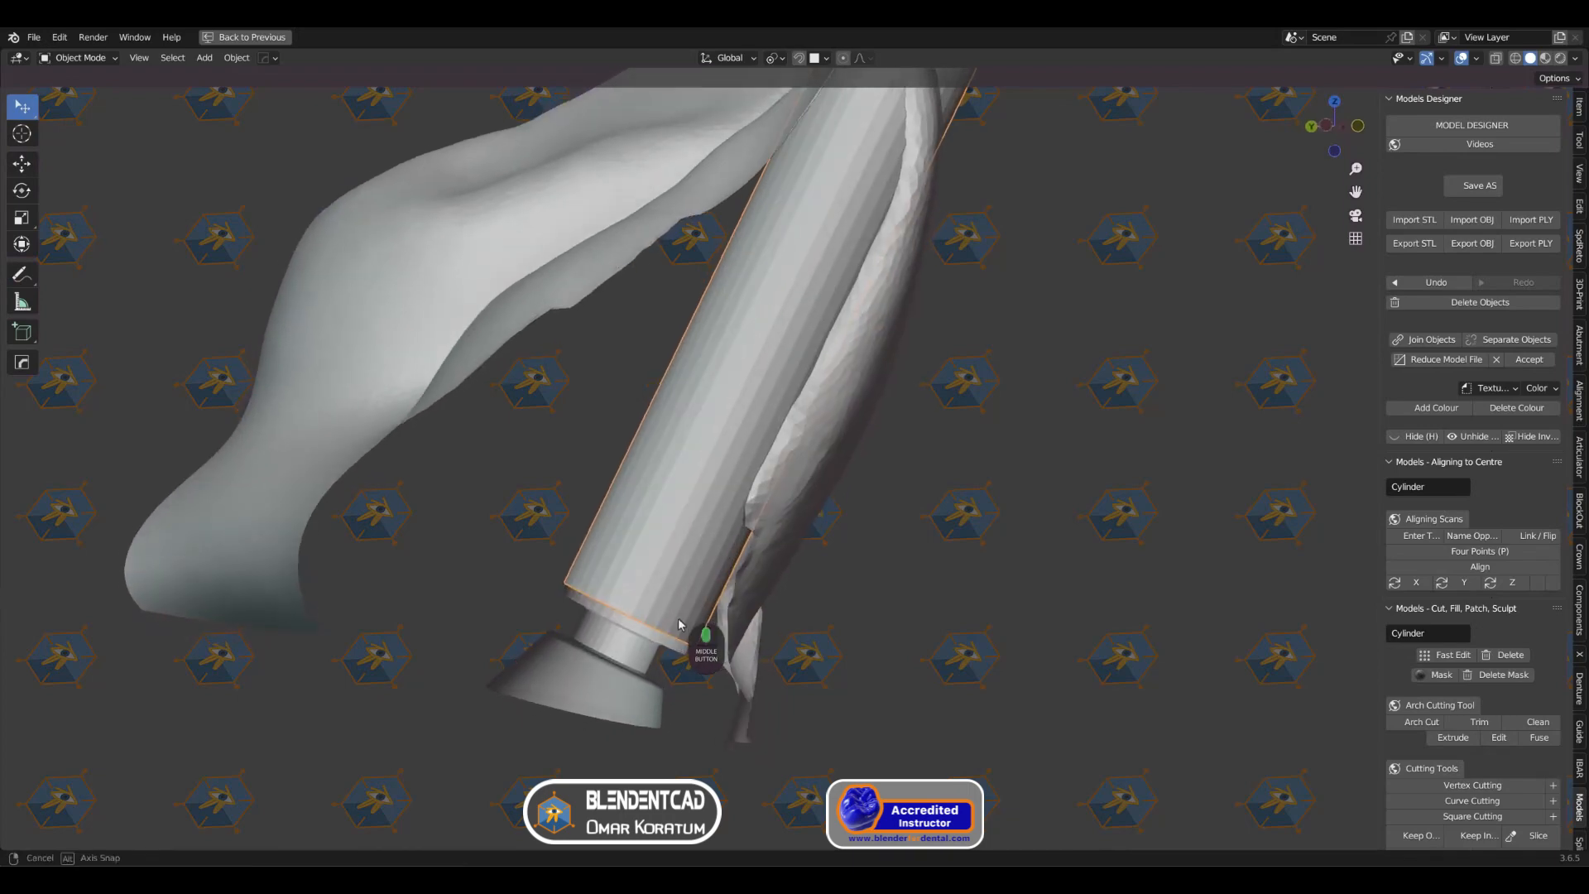
middle_drag(795, 596, 618, 595)
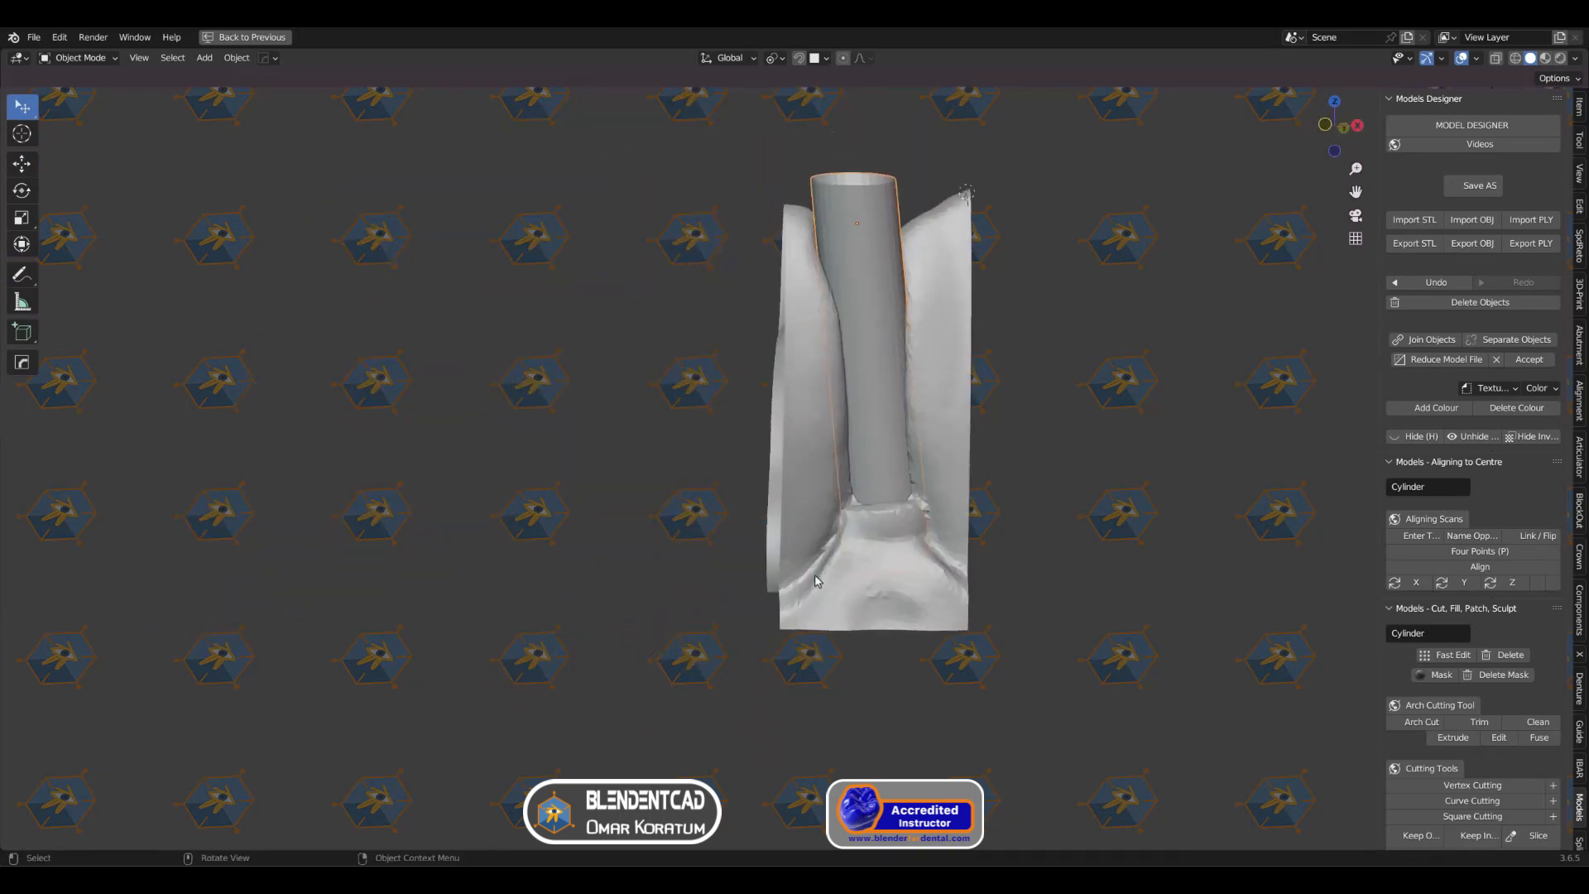
shift+middle_drag(861, 513, 657, 578)
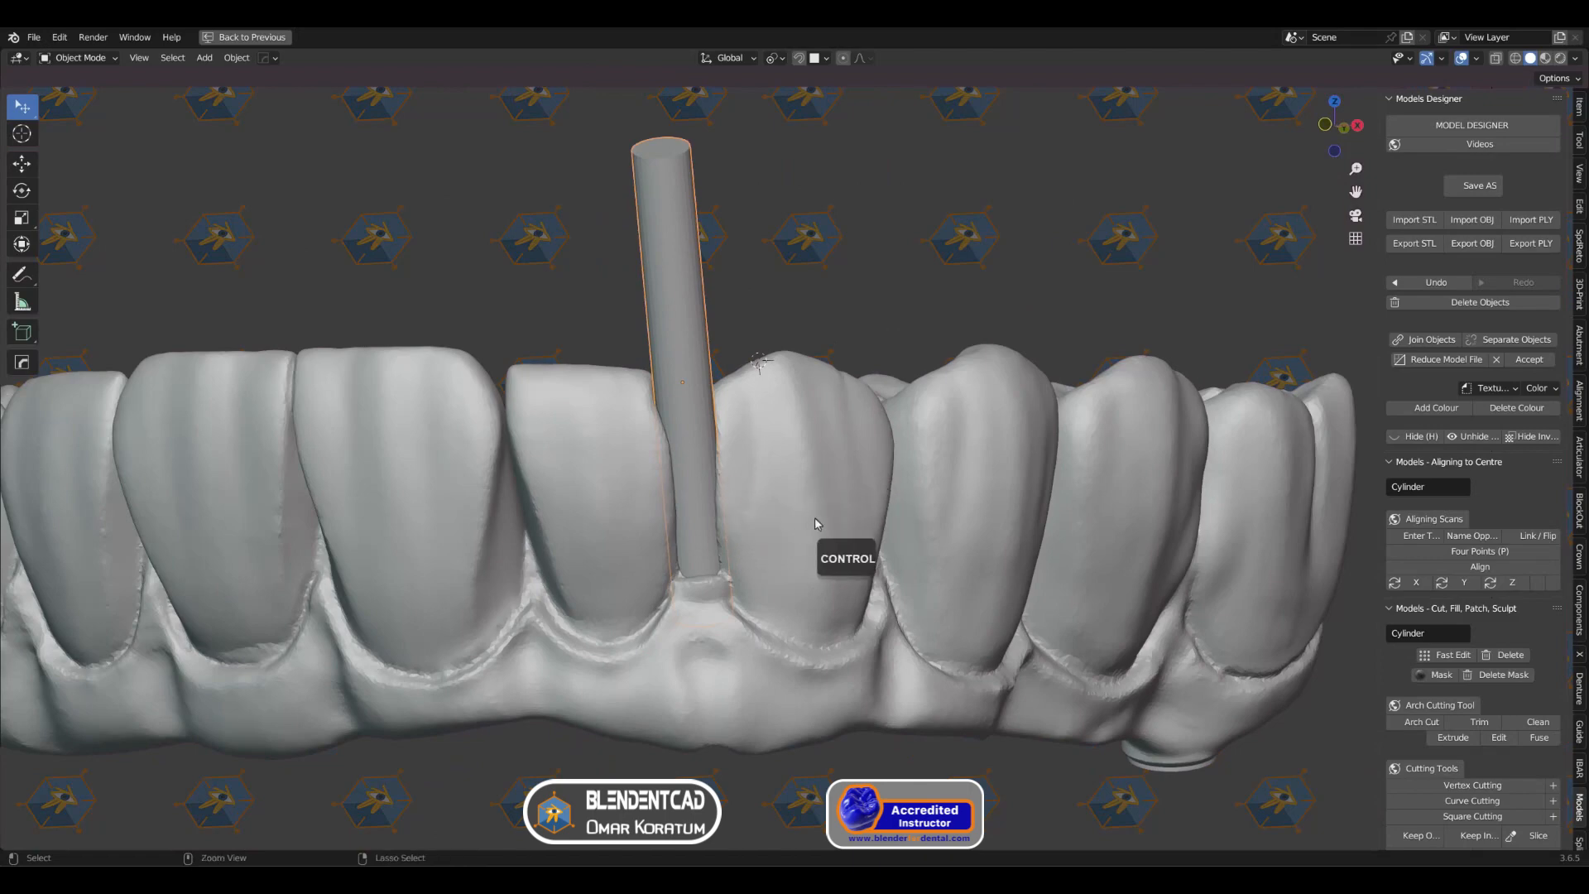
Step: Subtract the cylinder from the arch model with a Boolean Difference modifier using the Fast solver, and apply the modifier
key(ctrl+space)
click(906, 508)
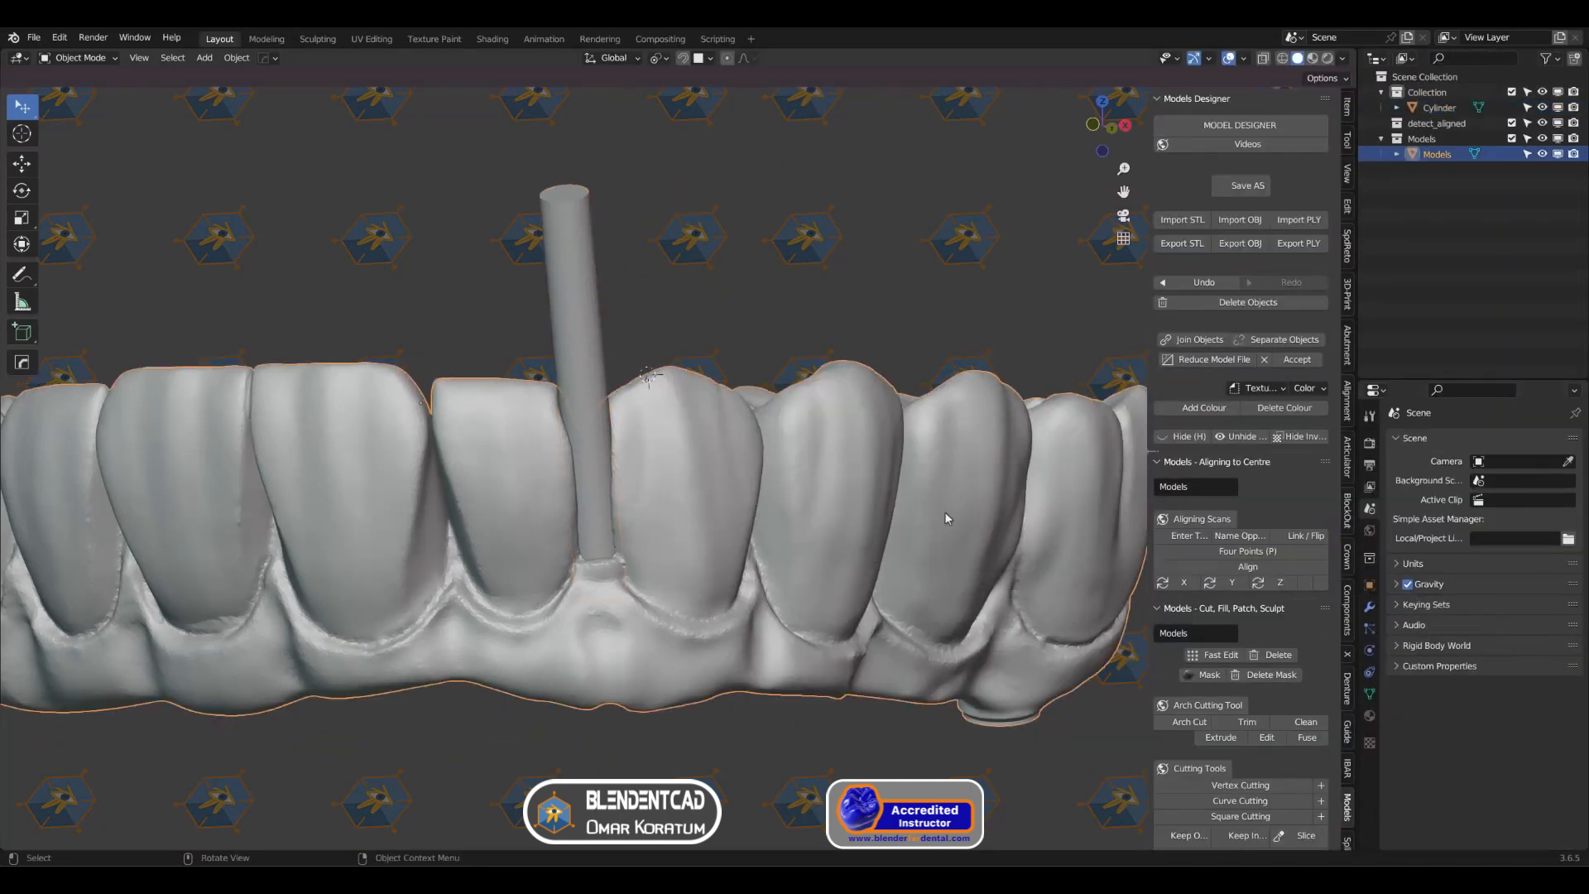
click(1372, 610)
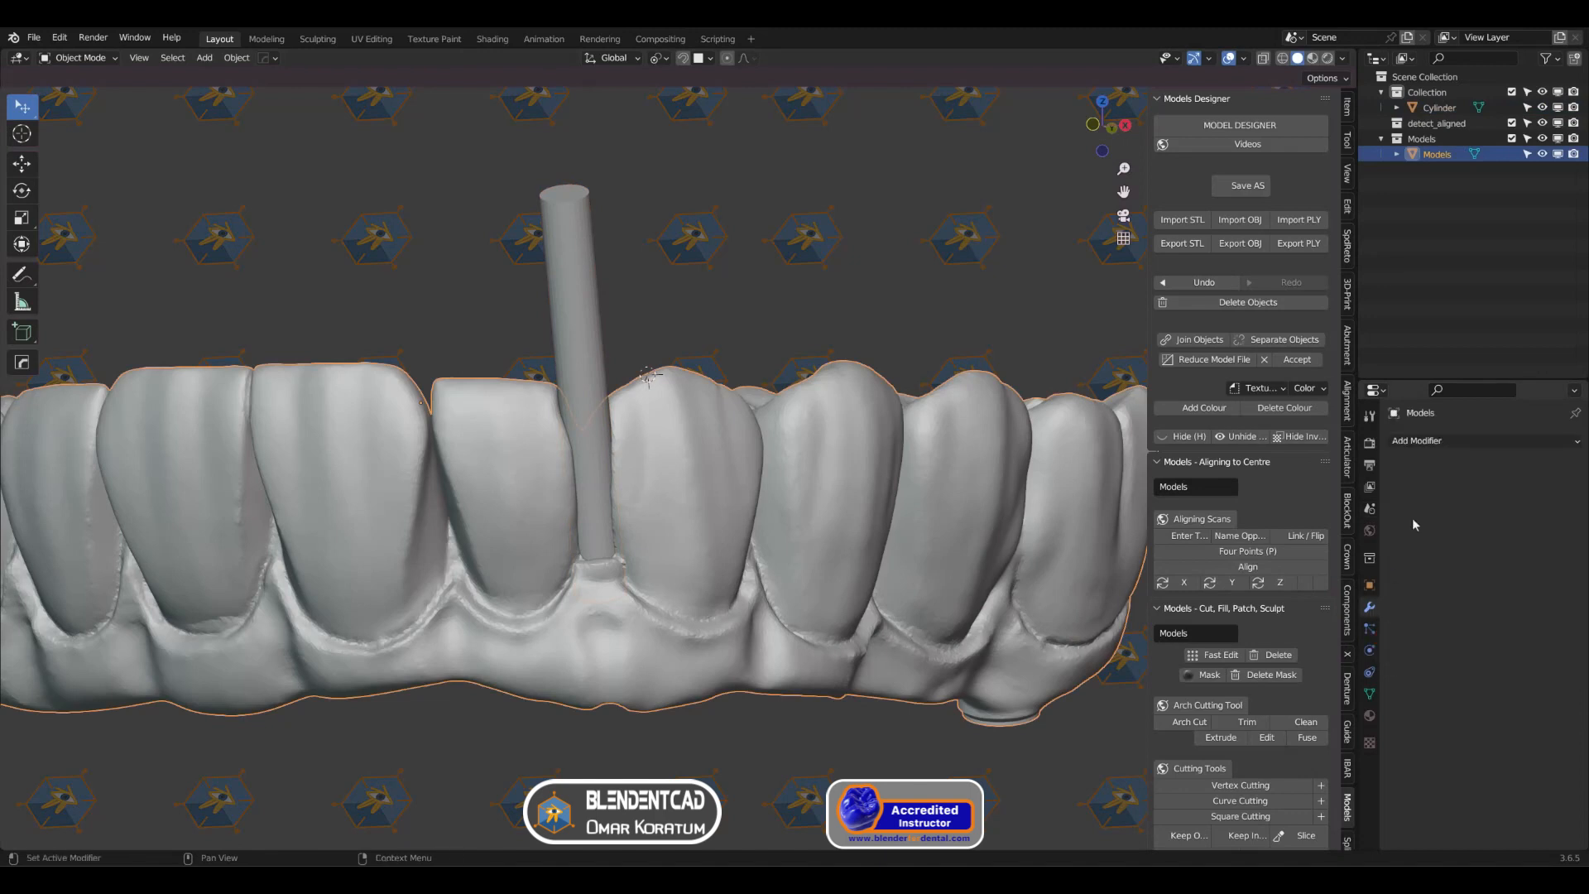
click(1441, 442)
click(1294, 520)
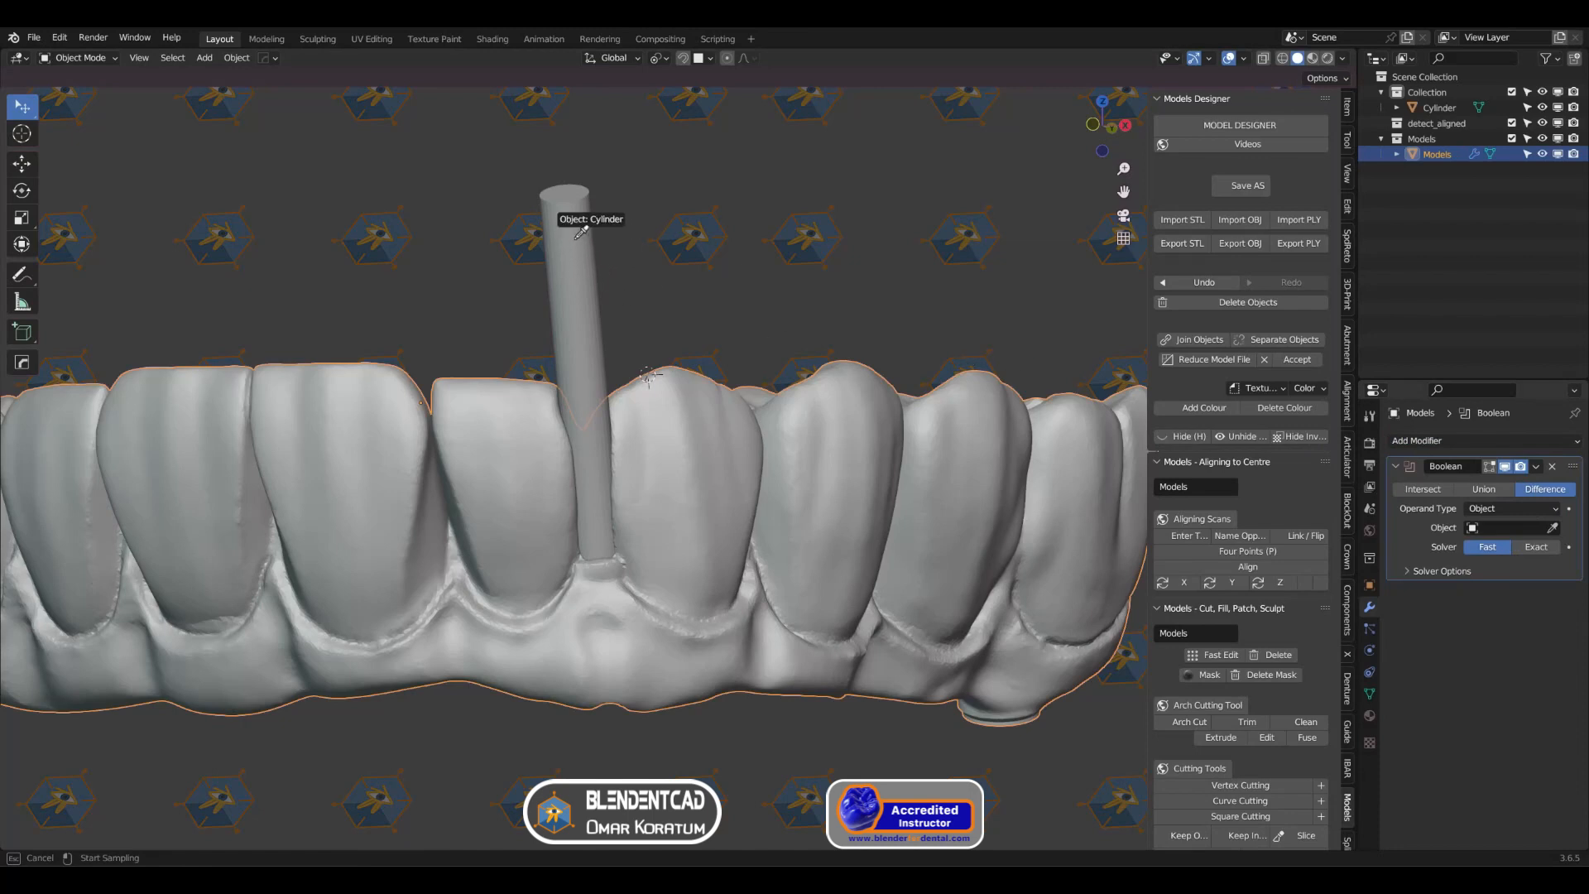
click(616, 331)
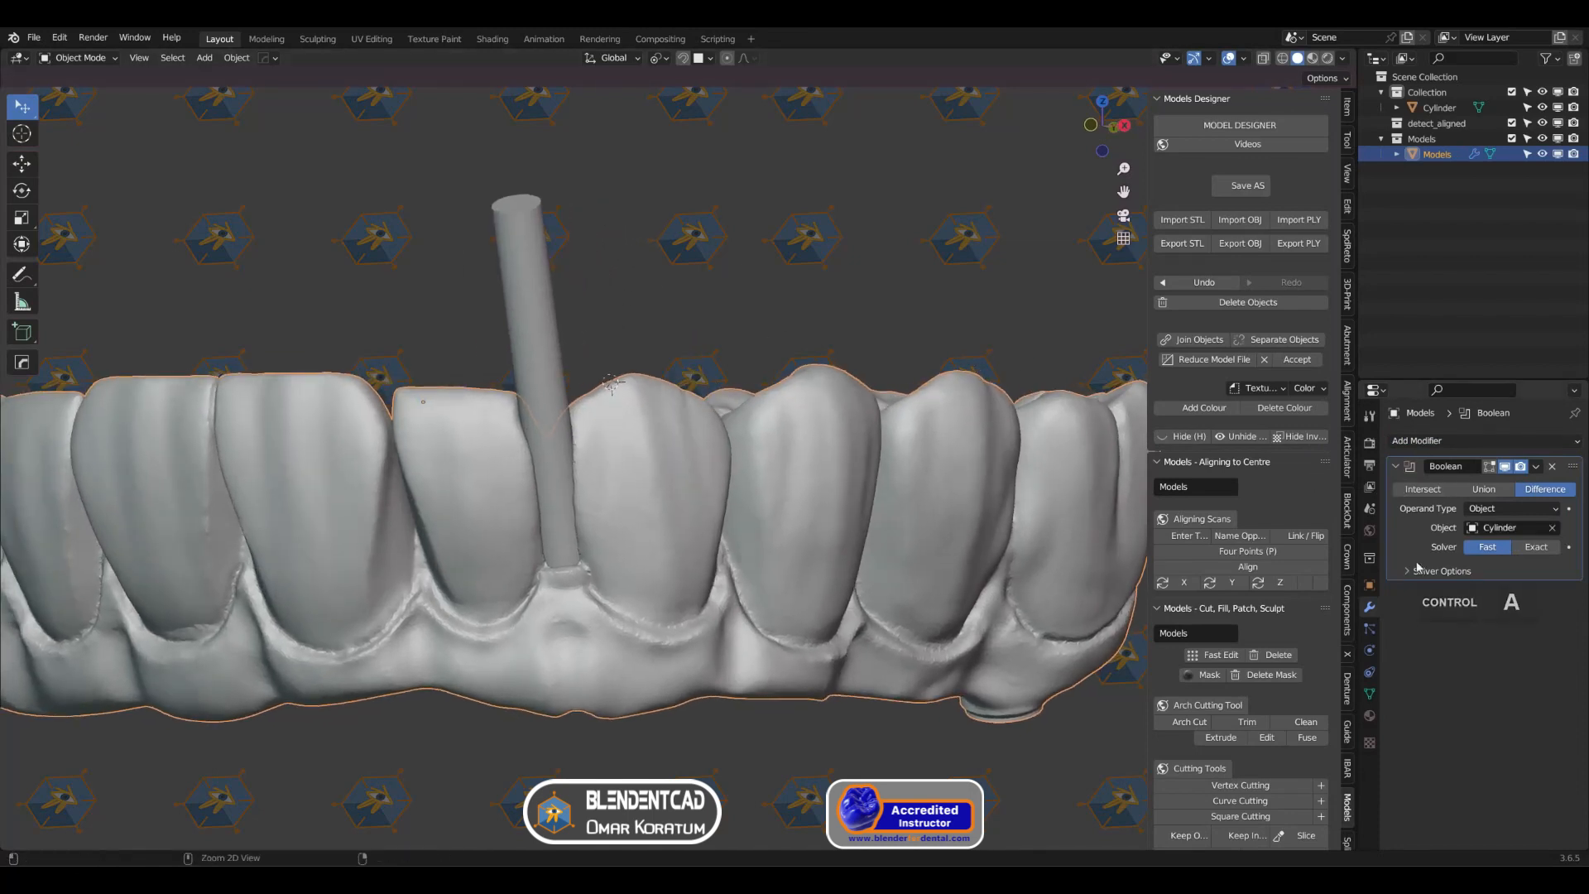
key(ctrl+a)
Step: Hide the cylinder, select the arch model and turn on the Face Orientation overlay to check the cut channel
click(524, 301)
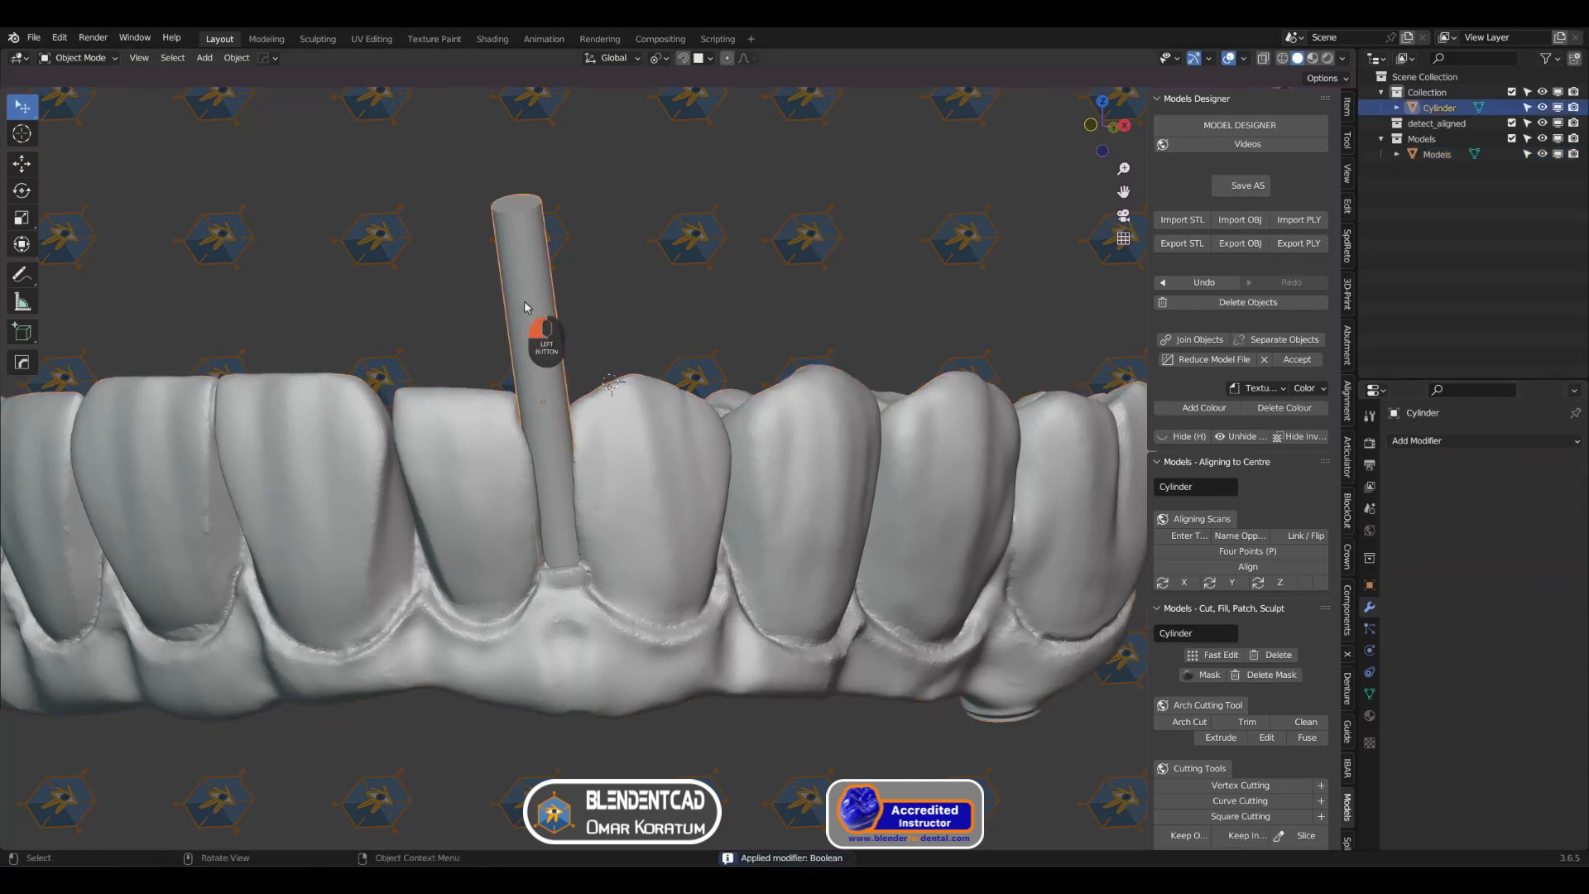
key(h)
middle_drag(596, 339, 703, 396)
click(80, 58)
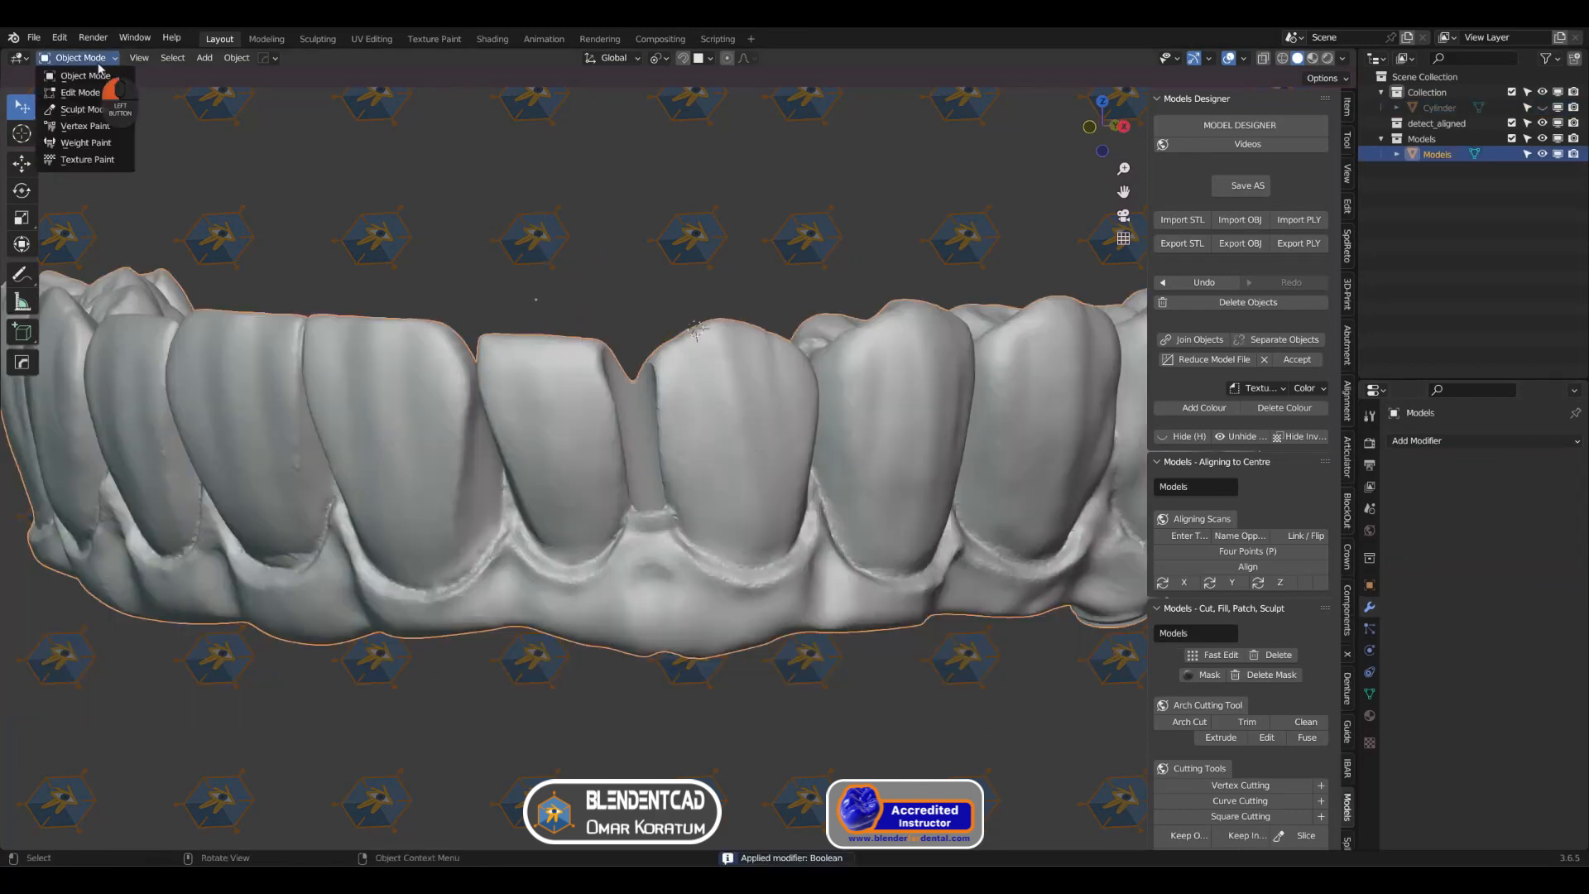
click(1243, 59)
click(1175, 335)
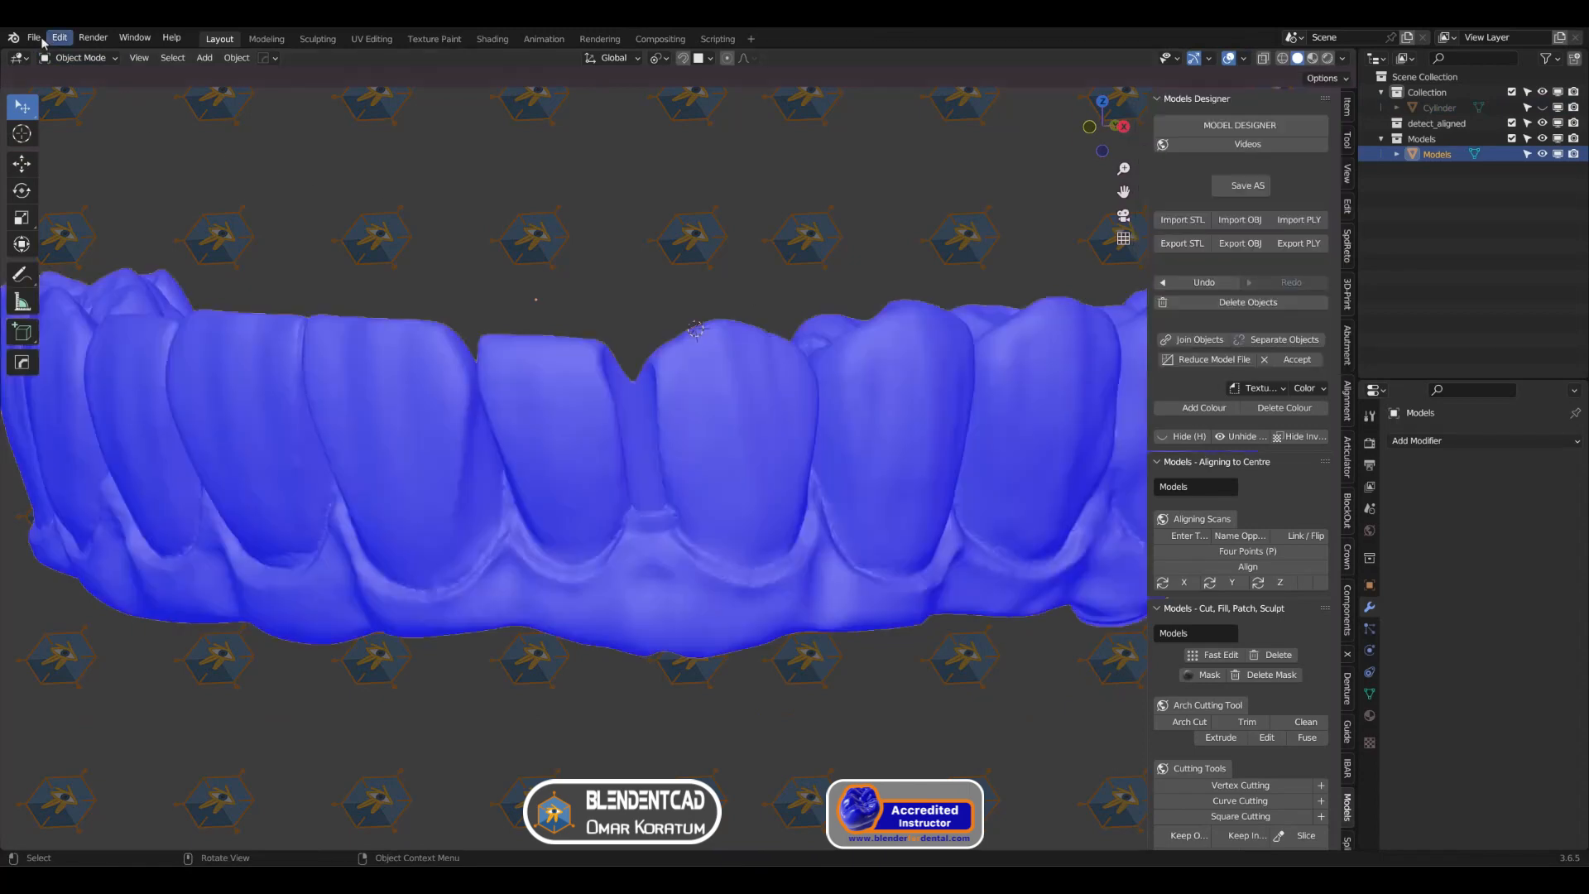
Step: Examine the cut channel's mesh around its opening and inner wall in Edit Mode, and return to Object Mode
click(65, 60)
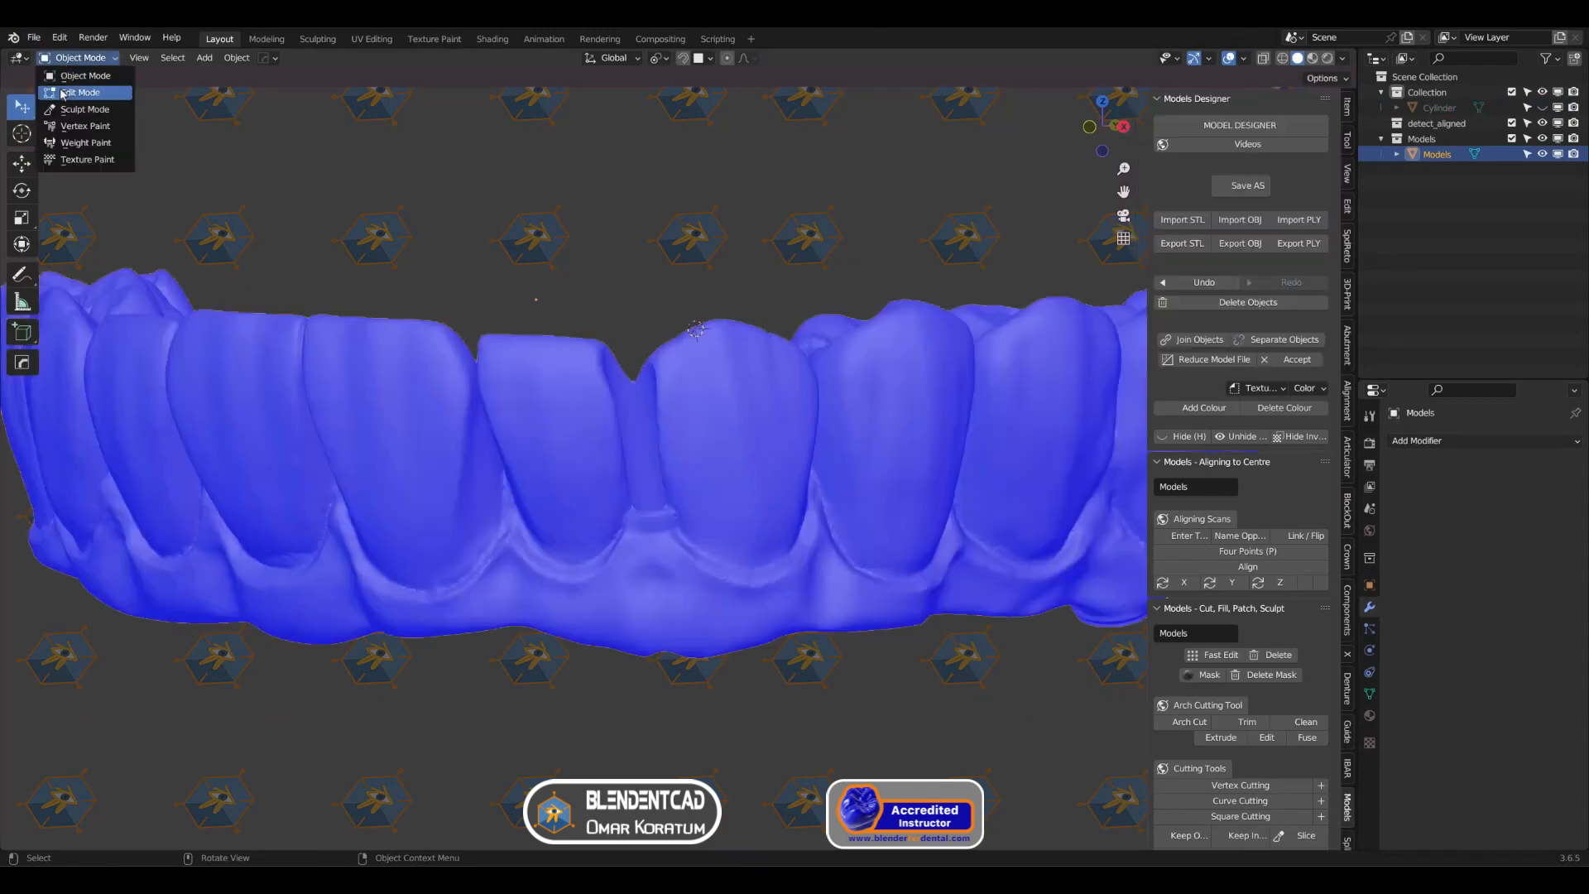
click(67, 92)
scroll(498, 324, up, 5)
scroll(505, 320, down, 3)
shift+middle_drag(505, 320, 547, 330)
scroll(582, 294, up, 4)
scroll(425, 340, up, 2)
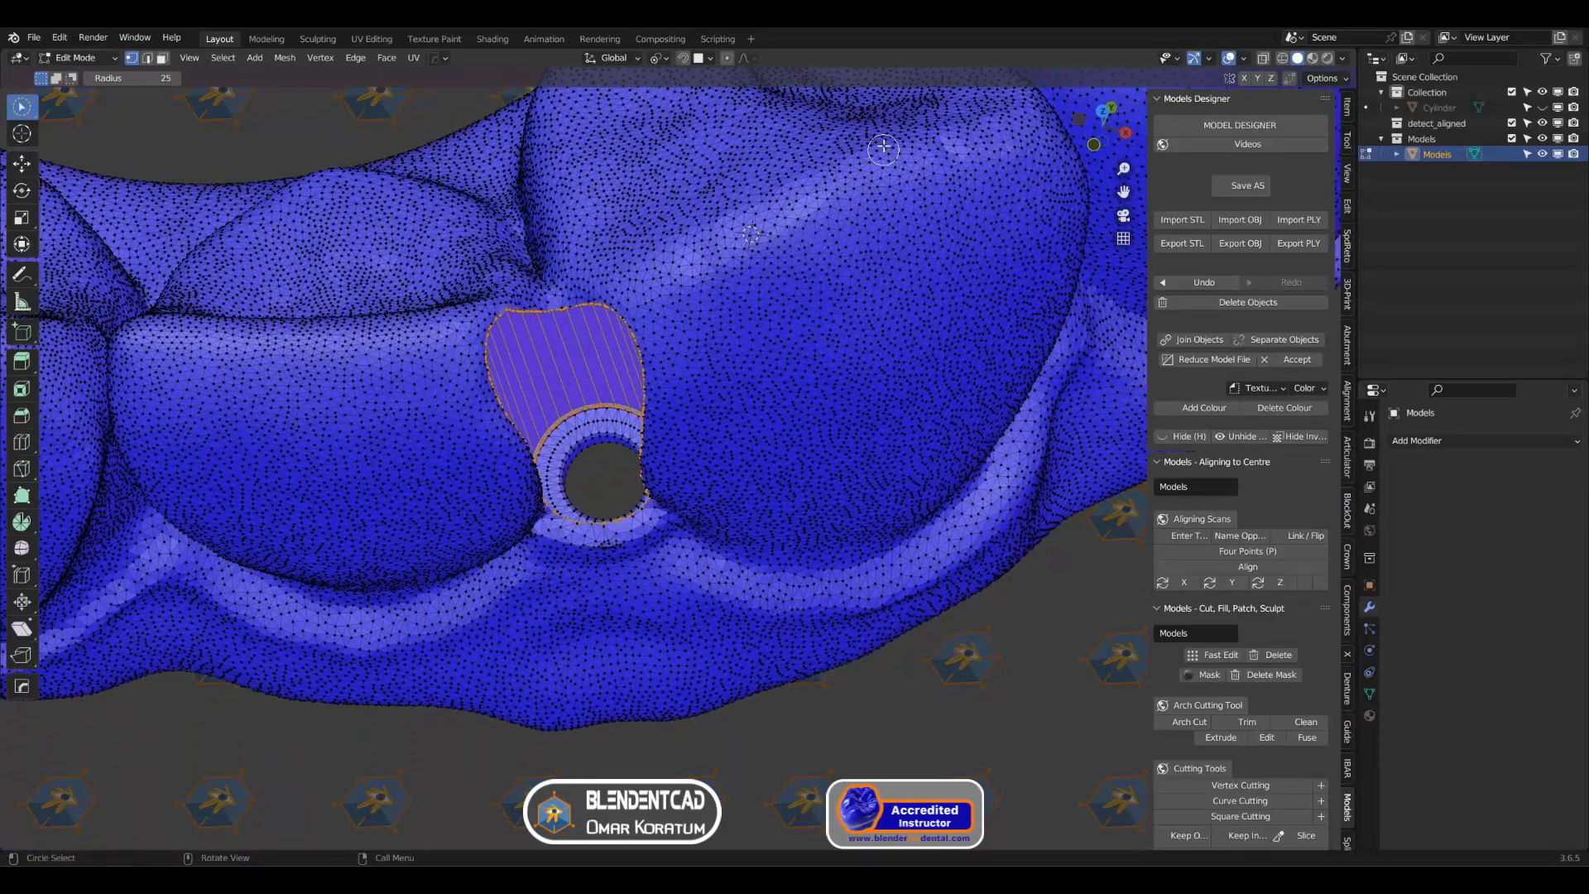
middle_drag(673, 216, 586, 244)
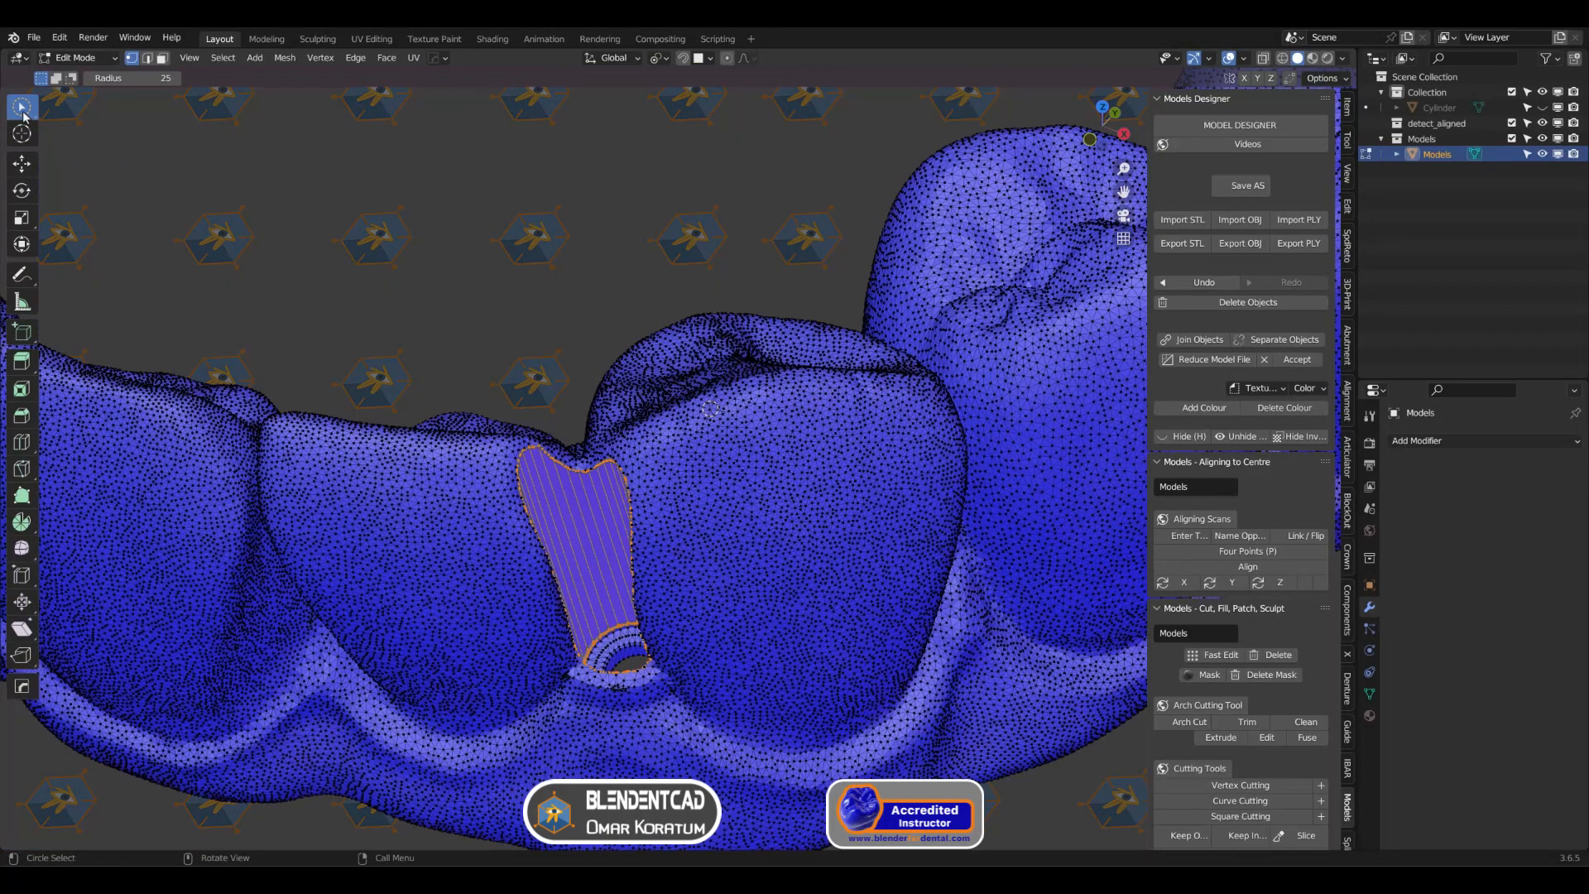
drag(23, 116, 57, 113)
click(103, 58)
click(99, 75)
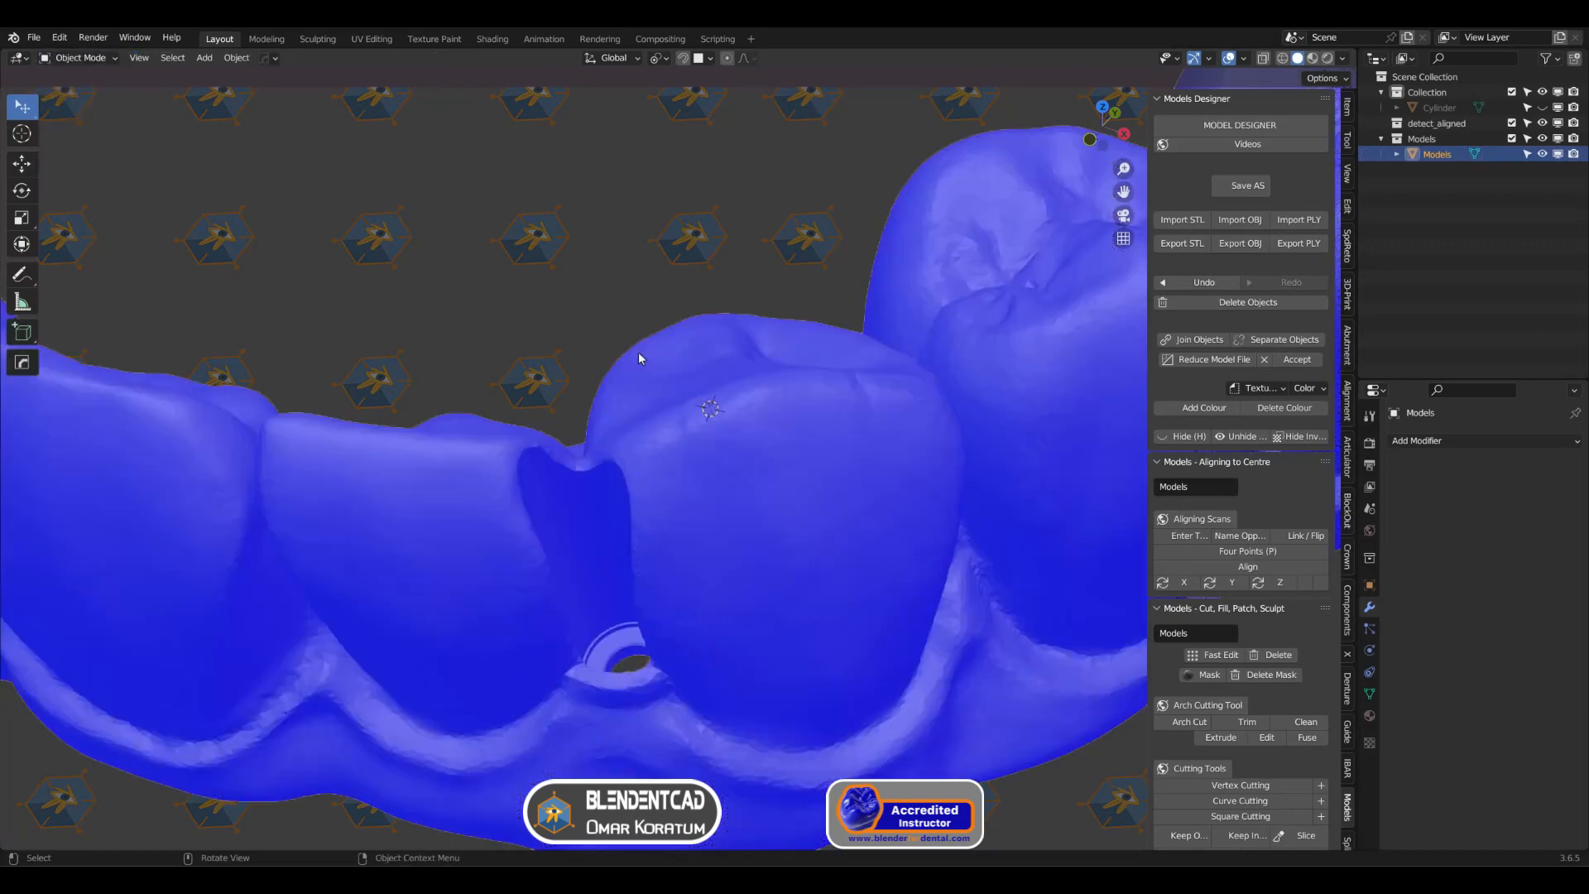
Step: Switch the arch model to Sculpt Mode with the Simplify brush and enable Dyntopo, accepting the attribute data warning
scroll(638, 351, down, 5)
mouse_move(638, 351)
middle_down()
mouse_move(596, 469)
mouse_move(733, 232)
mouse_move(776, 470)
mouse_move(579, 451)
mouse_move(672, 355)
mouse_move(654, 330)
middle_up()
scroll(733, 231, up, 5)
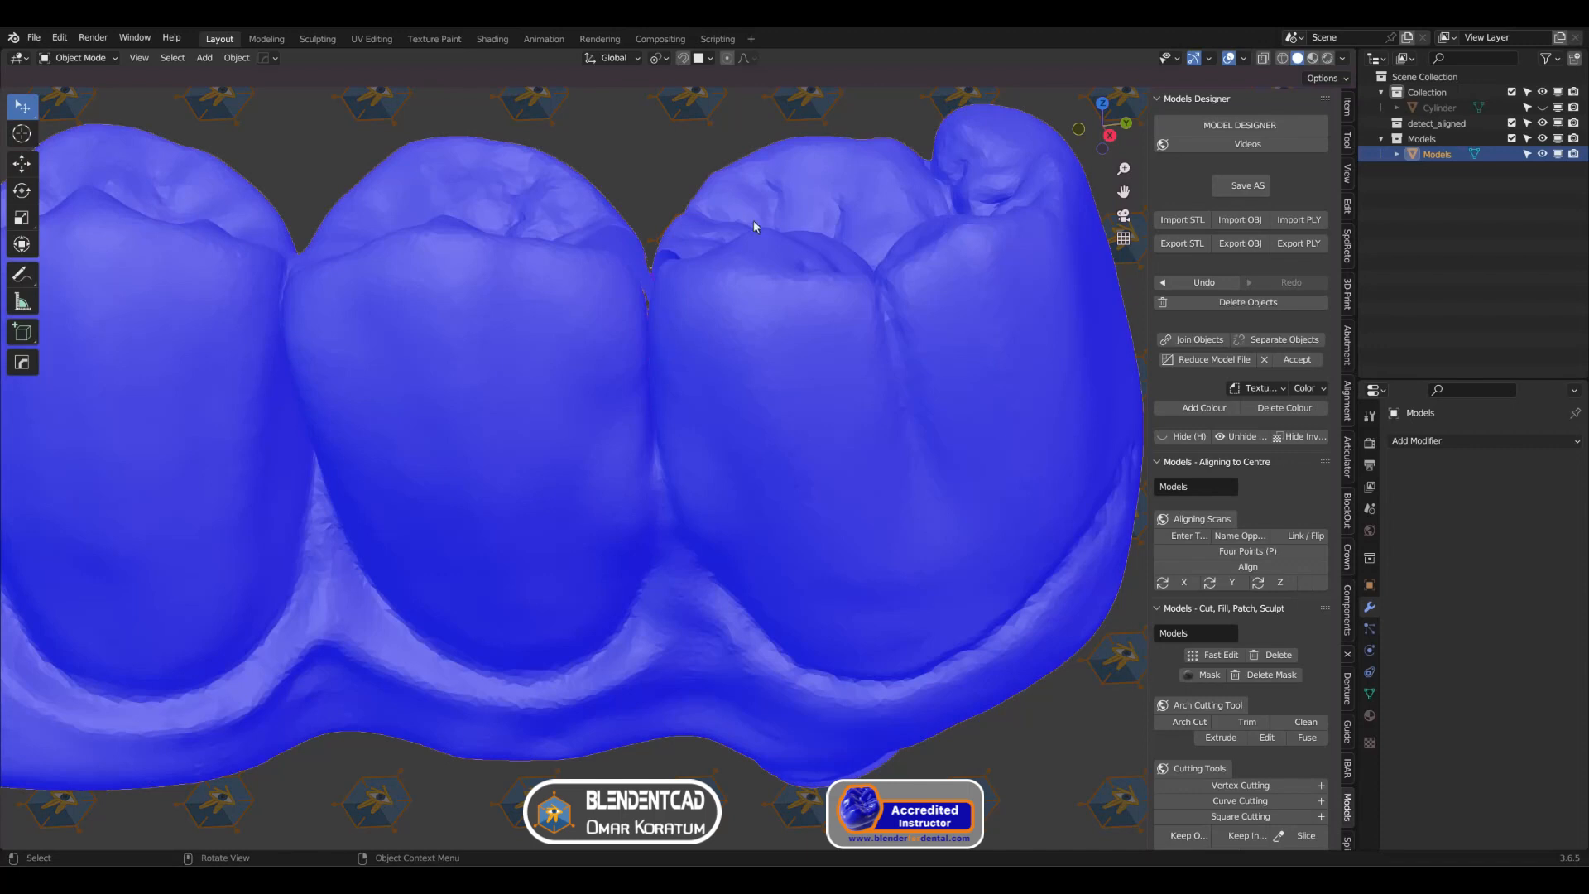
click(83, 60)
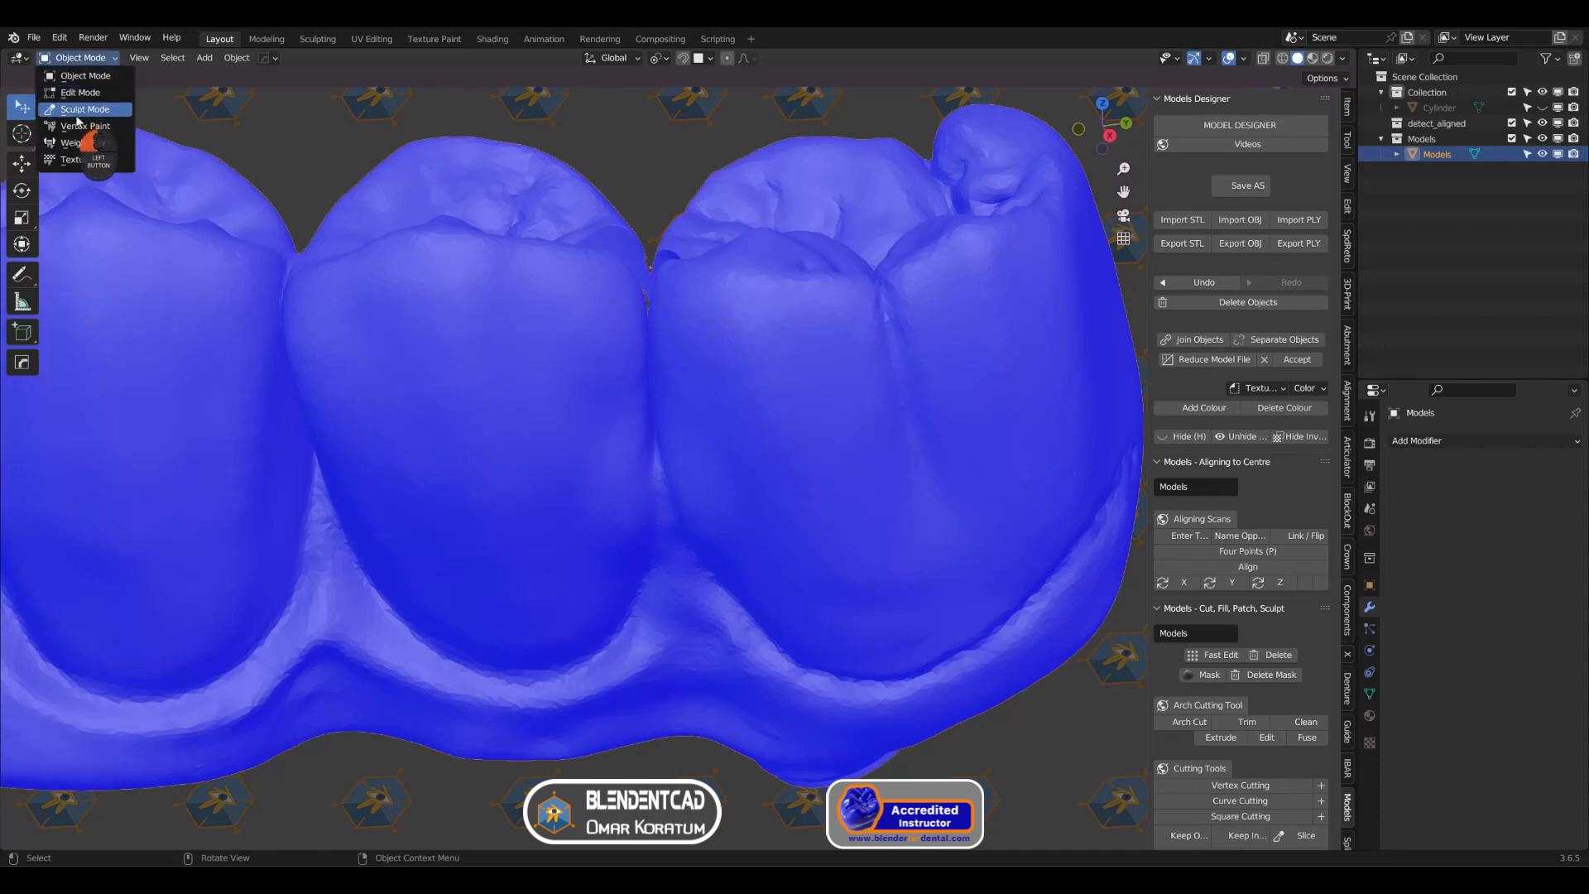
click(77, 110)
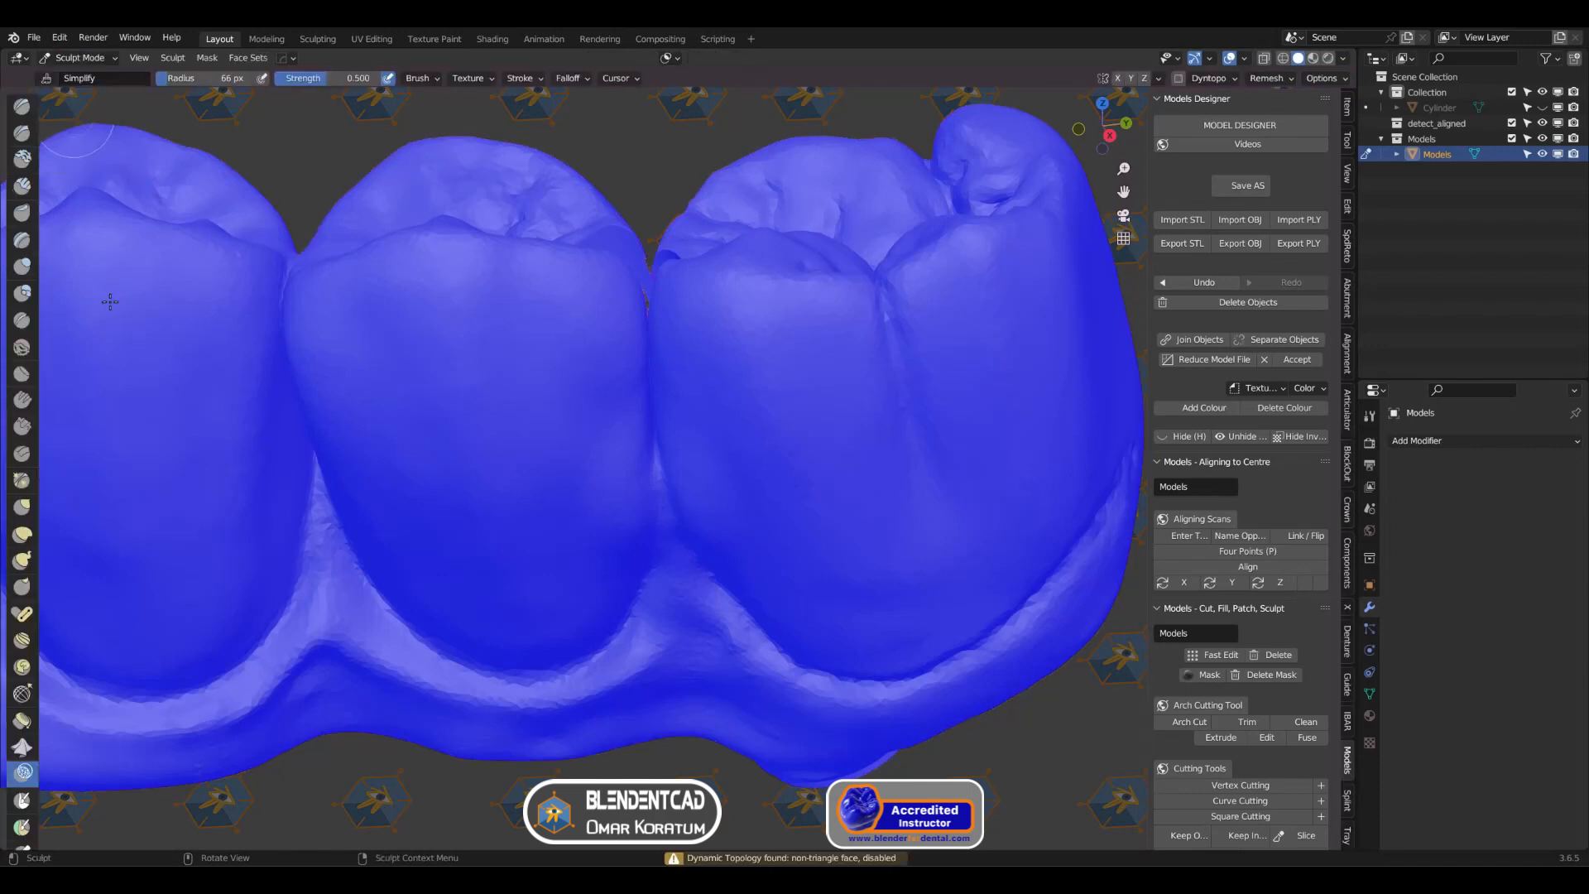
click(1179, 78)
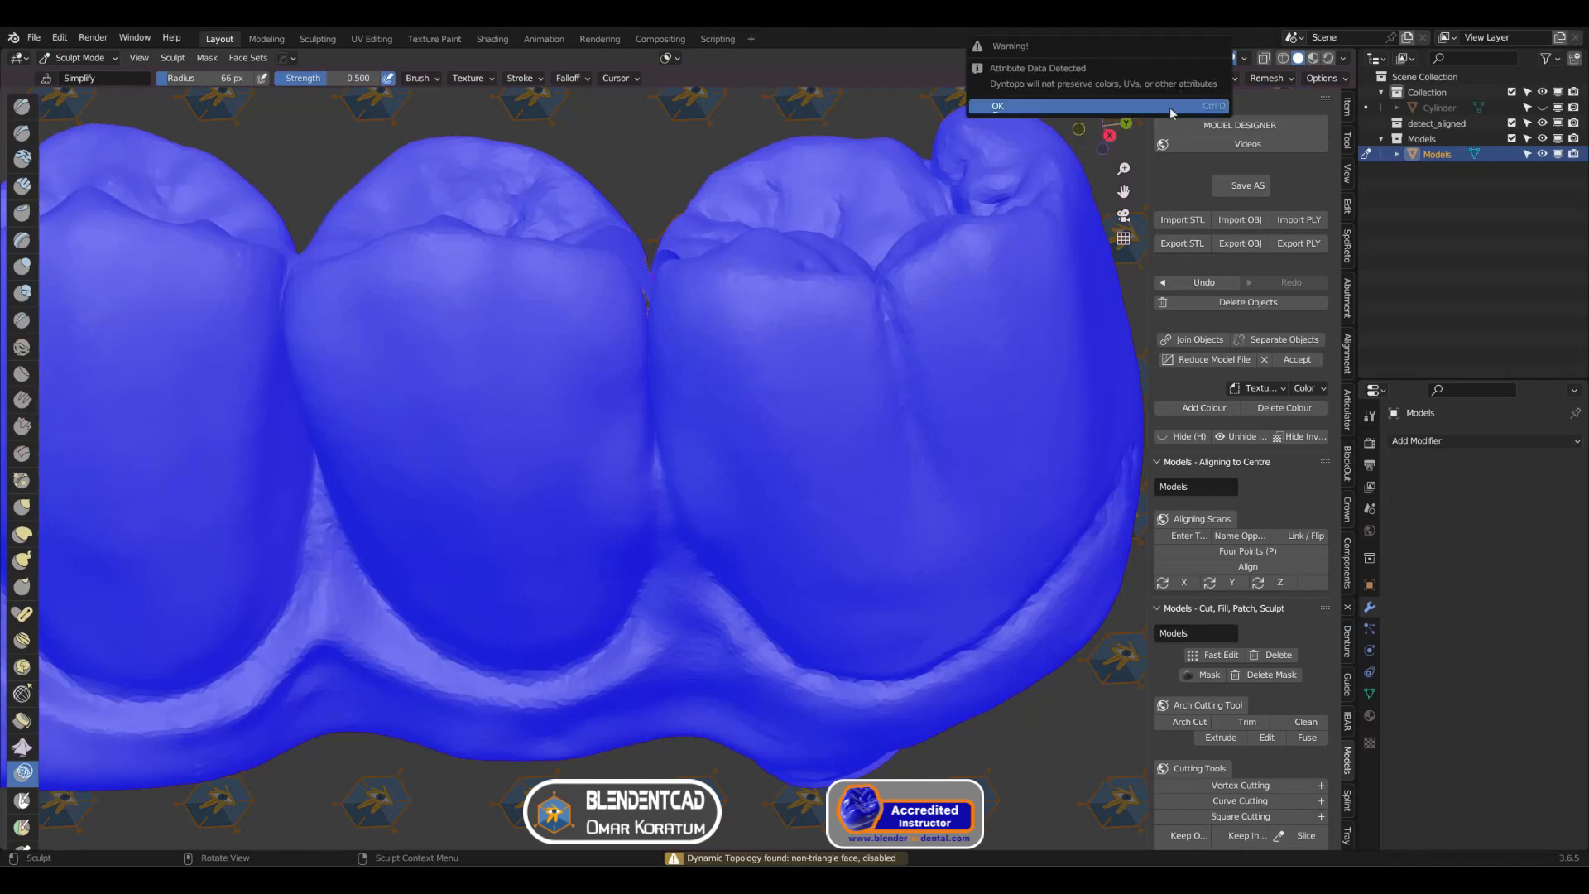
click(1169, 107)
Step: Simplify the mesh along the groove between the last molar and its neighbour with a 115 px brush radius, and return to Object Mode
middle_drag(724, 397, 651, 318)
mouse_move(650, 318)
mouse_down()
mouse_move(619, 259)
mouse_move(626, 430)
mouse_move(622, 281)
mouse_up()
mouse_move(527, 304)
middle_down()
mouse_move(684, 333)
mouse_move(631, 310)
middle_up()
drag(622, 352, 611, 496)
key(f)
click(715, 478)
middle_drag(599, 485, 613, 487)
right_click(602, 504)
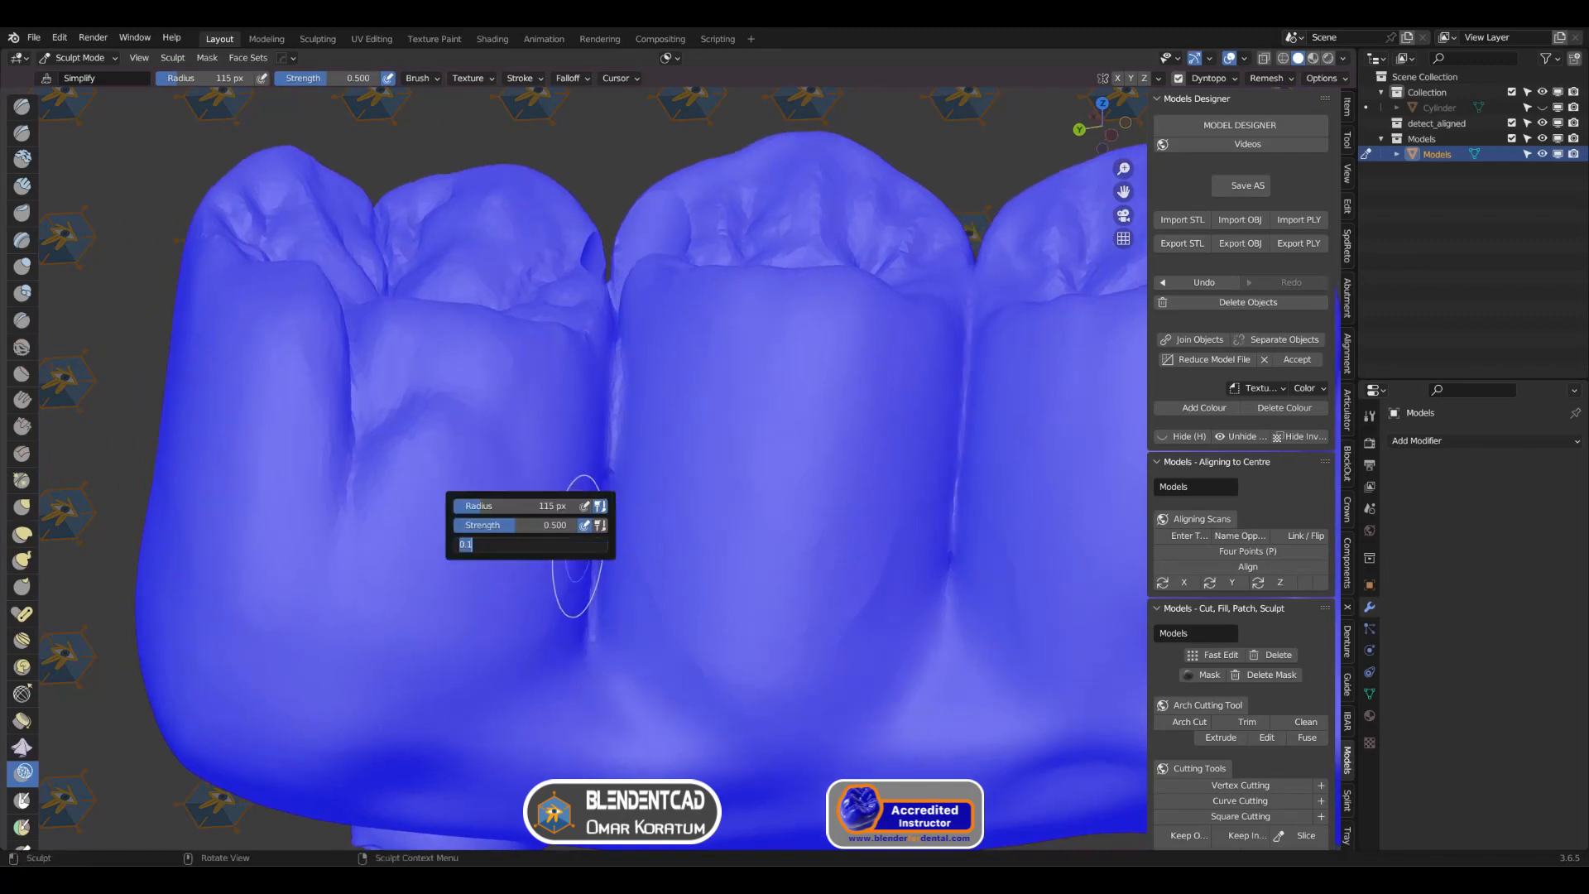
key(Return)
mouse_move(601, 513)
mouse_down()
mouse_move(613, 432)
mouse_move(608, 592)
mouse_up()
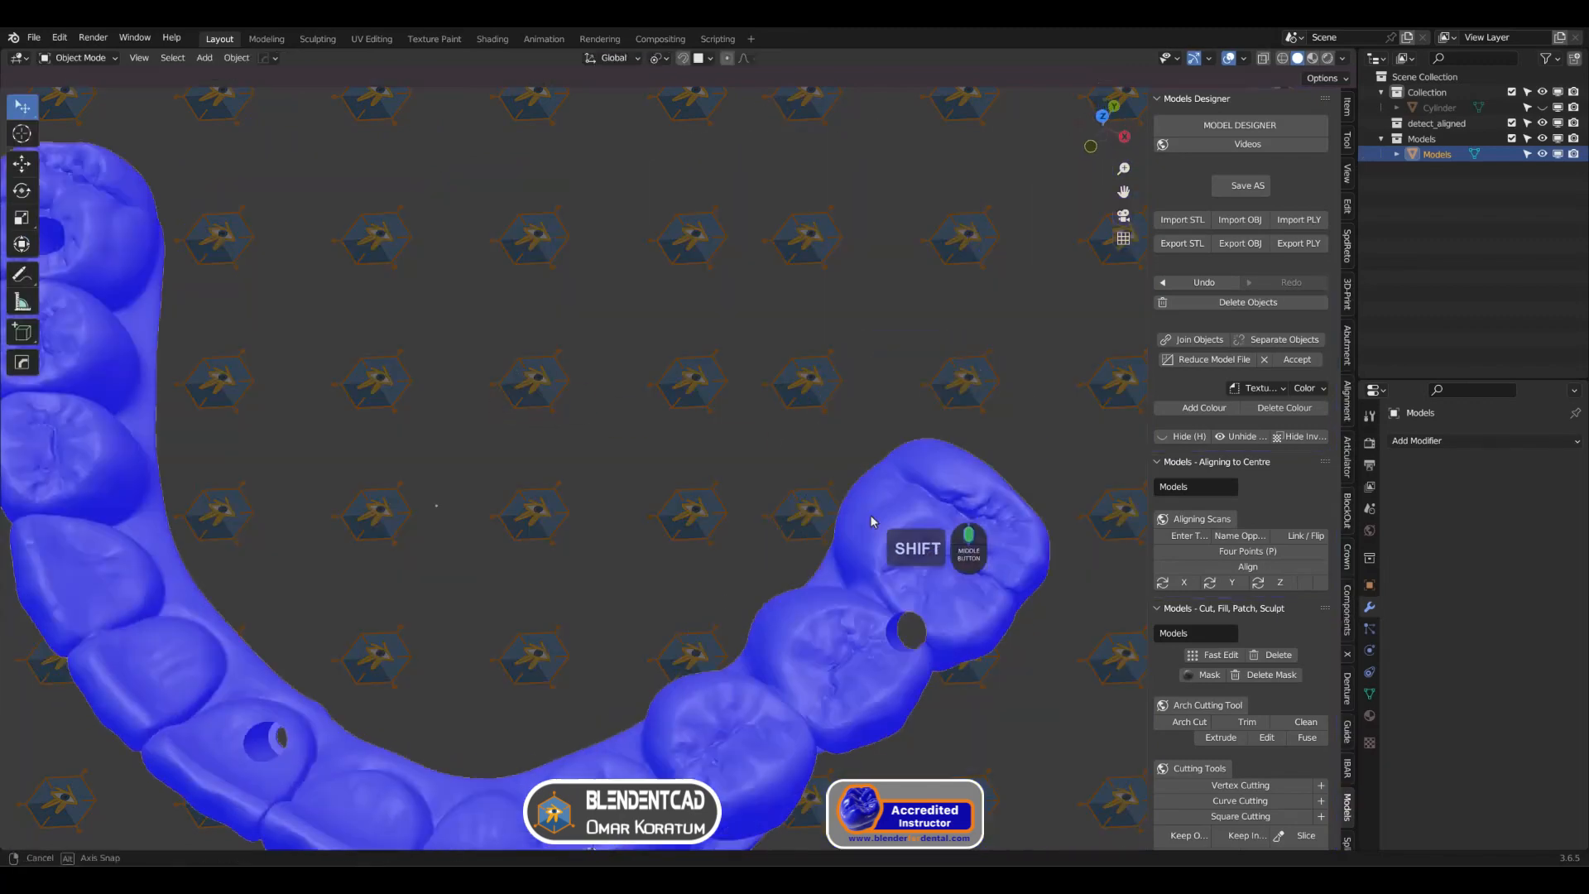
shift+middle_drag(871, 514, 569, 361)
shift+middle_drag(707, 541, 745, 513)
middle_drag(760, 518, 791, 493)
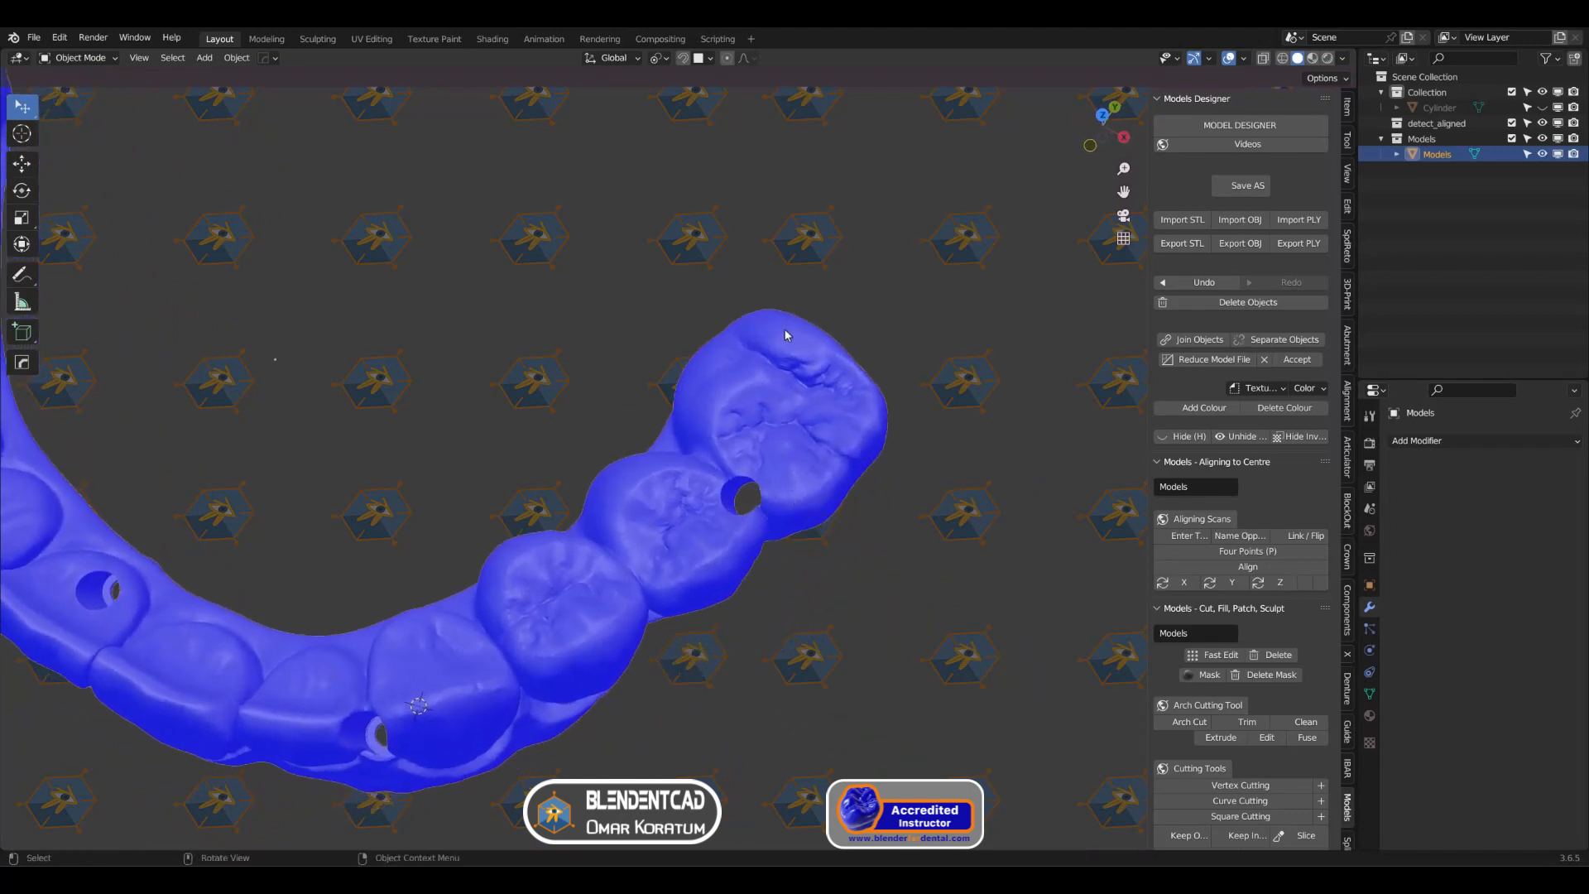
Step: Look straight down the screw hole beside the last molar, place the 3D cursor next to it, and add a cylinder aligned to the view
middle_drag(783, 327, 782, 345)
scroll(808, 368, up, 6)
shift+middle_drag(1000, 317, 847, 336)
shift+right_click(859, 321)
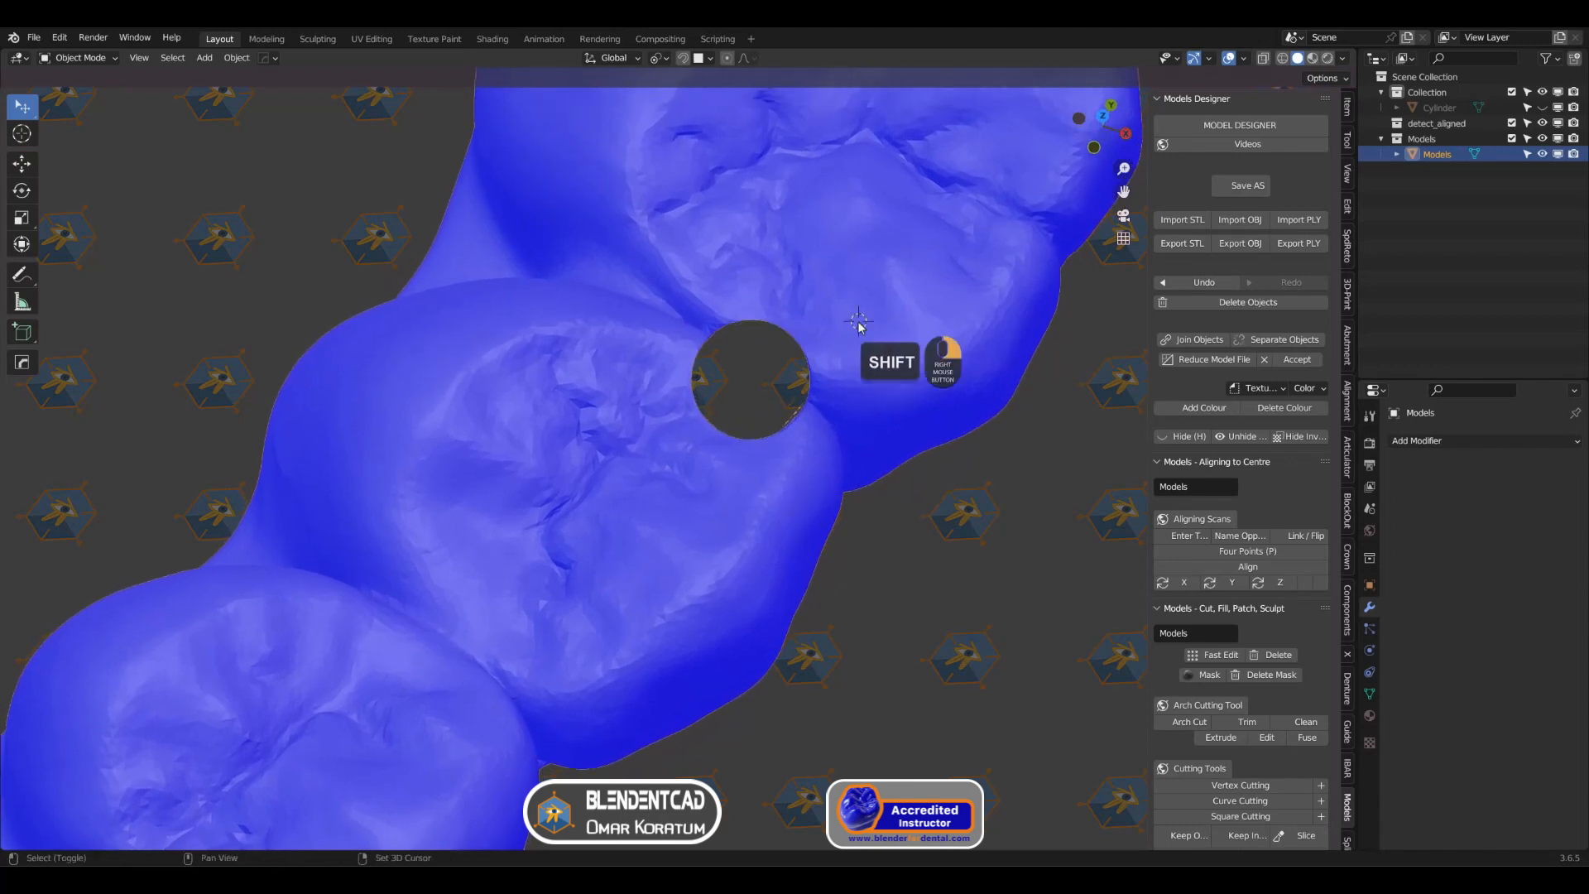
key(shift+a)
mouse_move(858, 323)
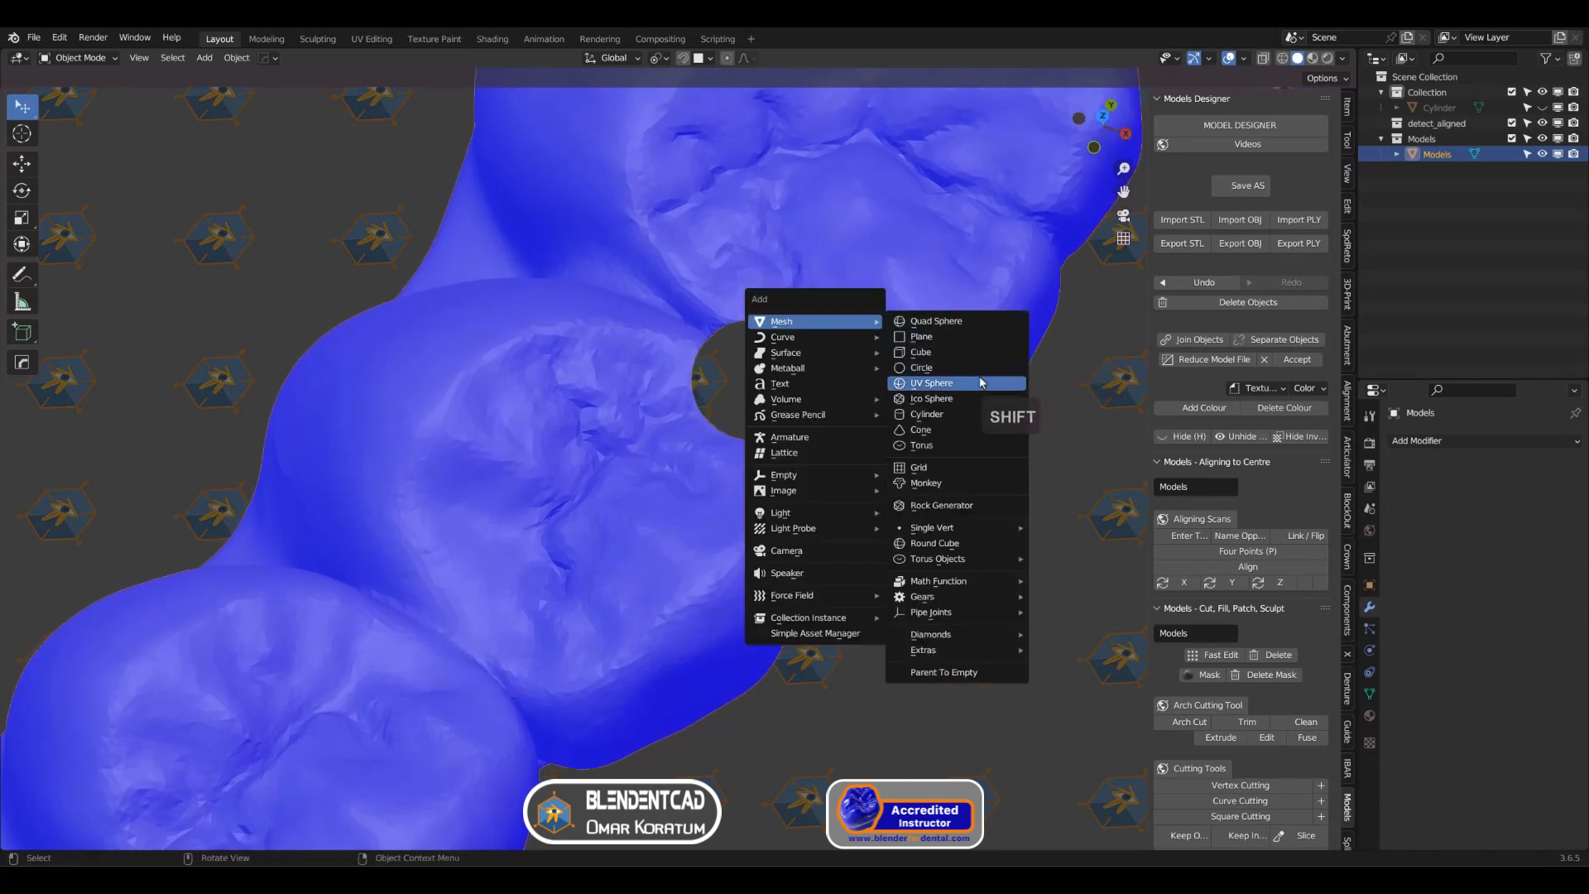
click(952, 416)
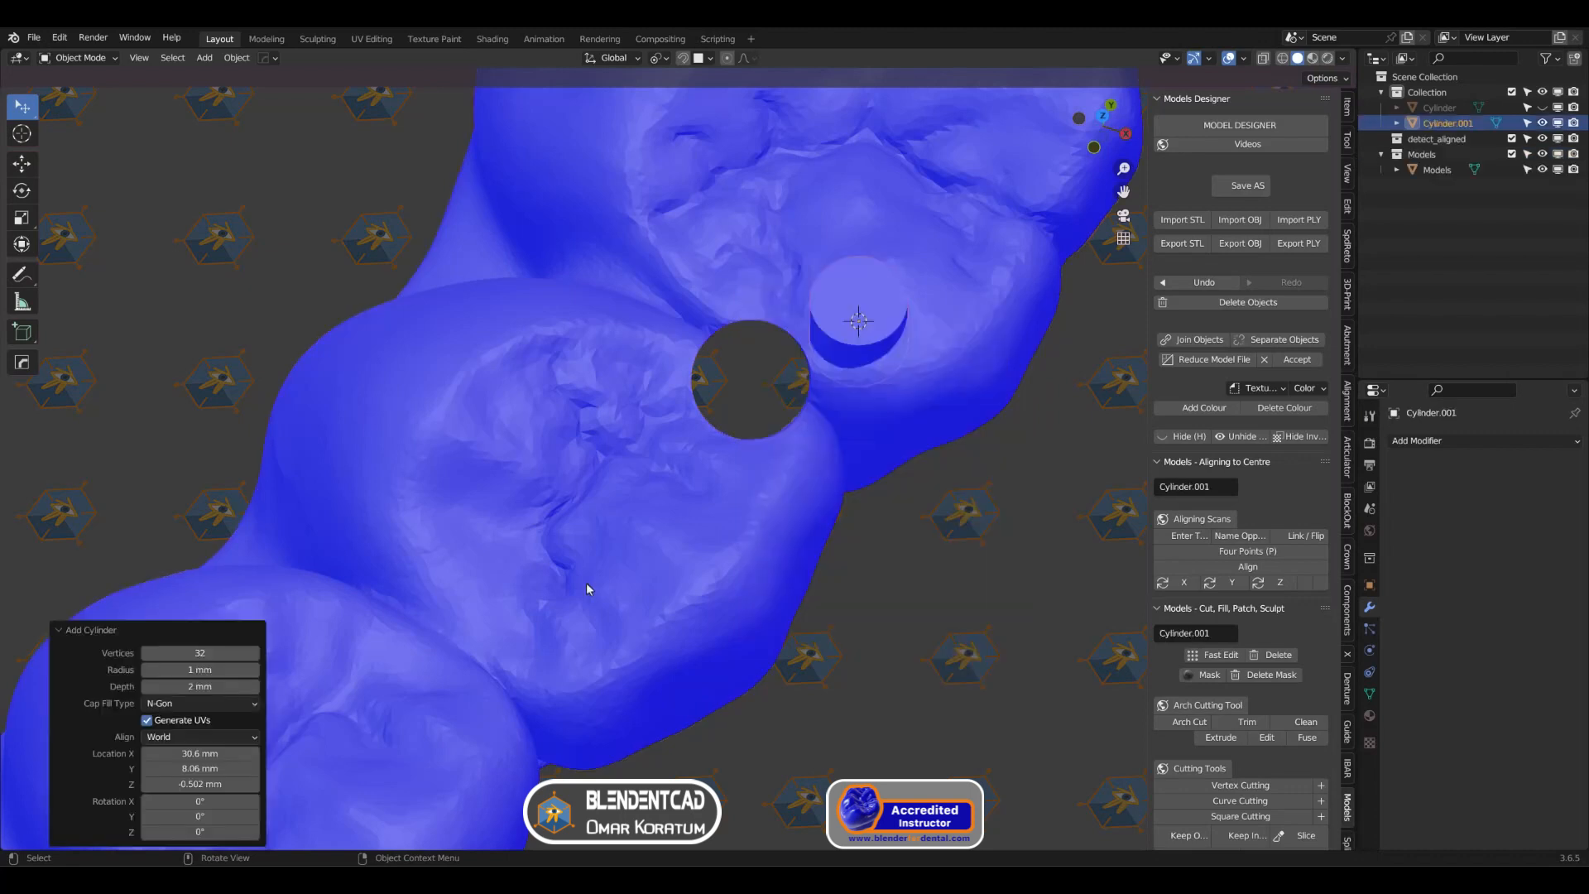
click(200, 736)
click(189, 773)
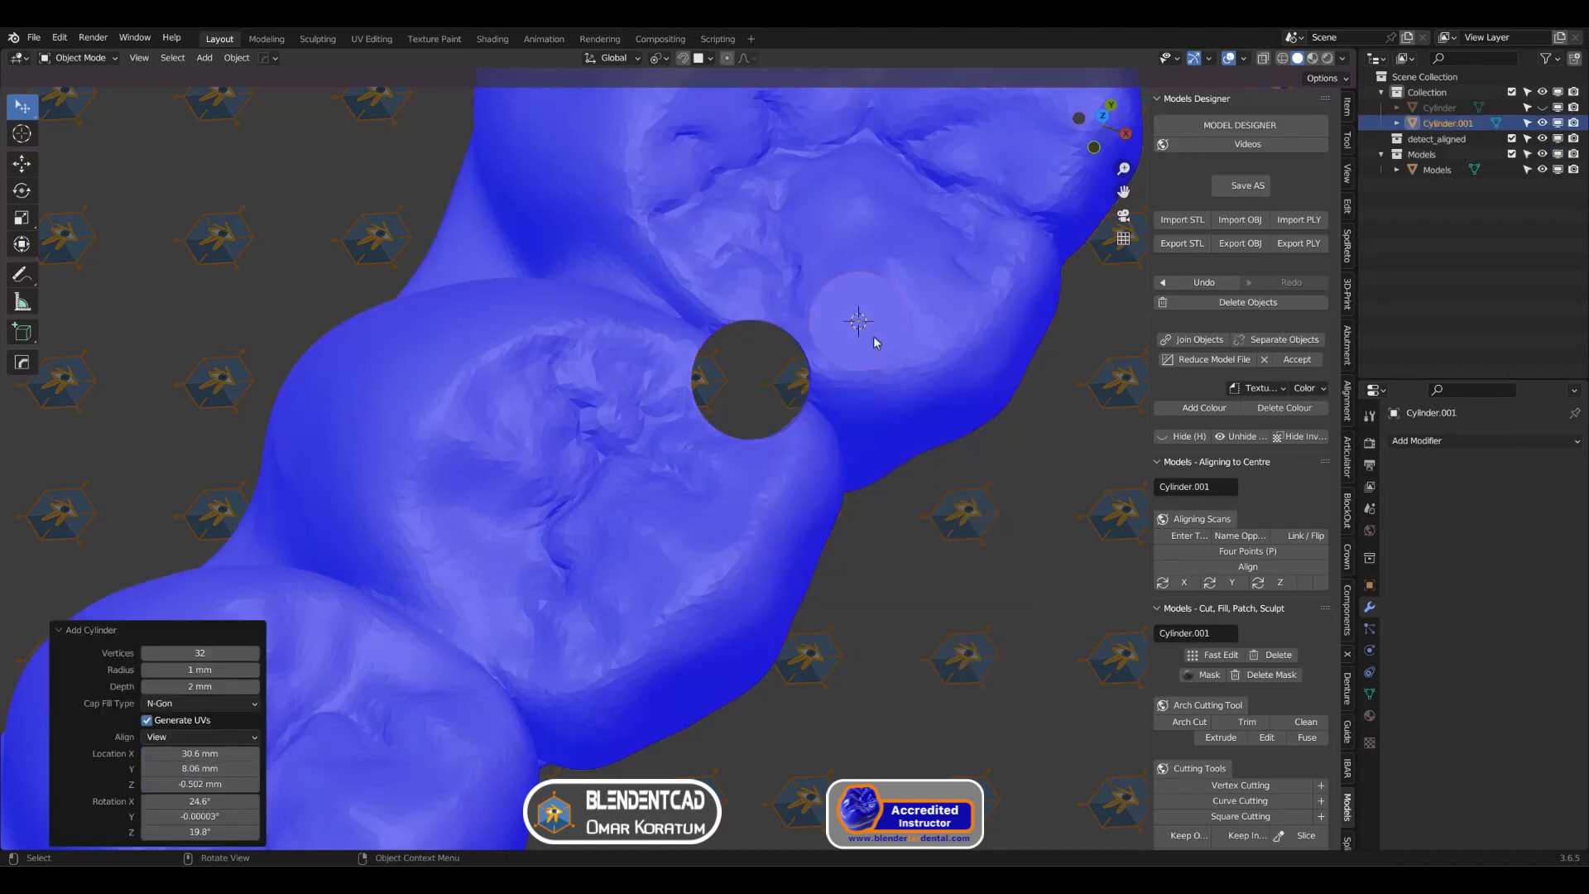
Step: Centre the cylinder over the screw hole in its local XY plane and scale it by 1.414 across its width, excluding local Z
key(g)
key(shift+z)
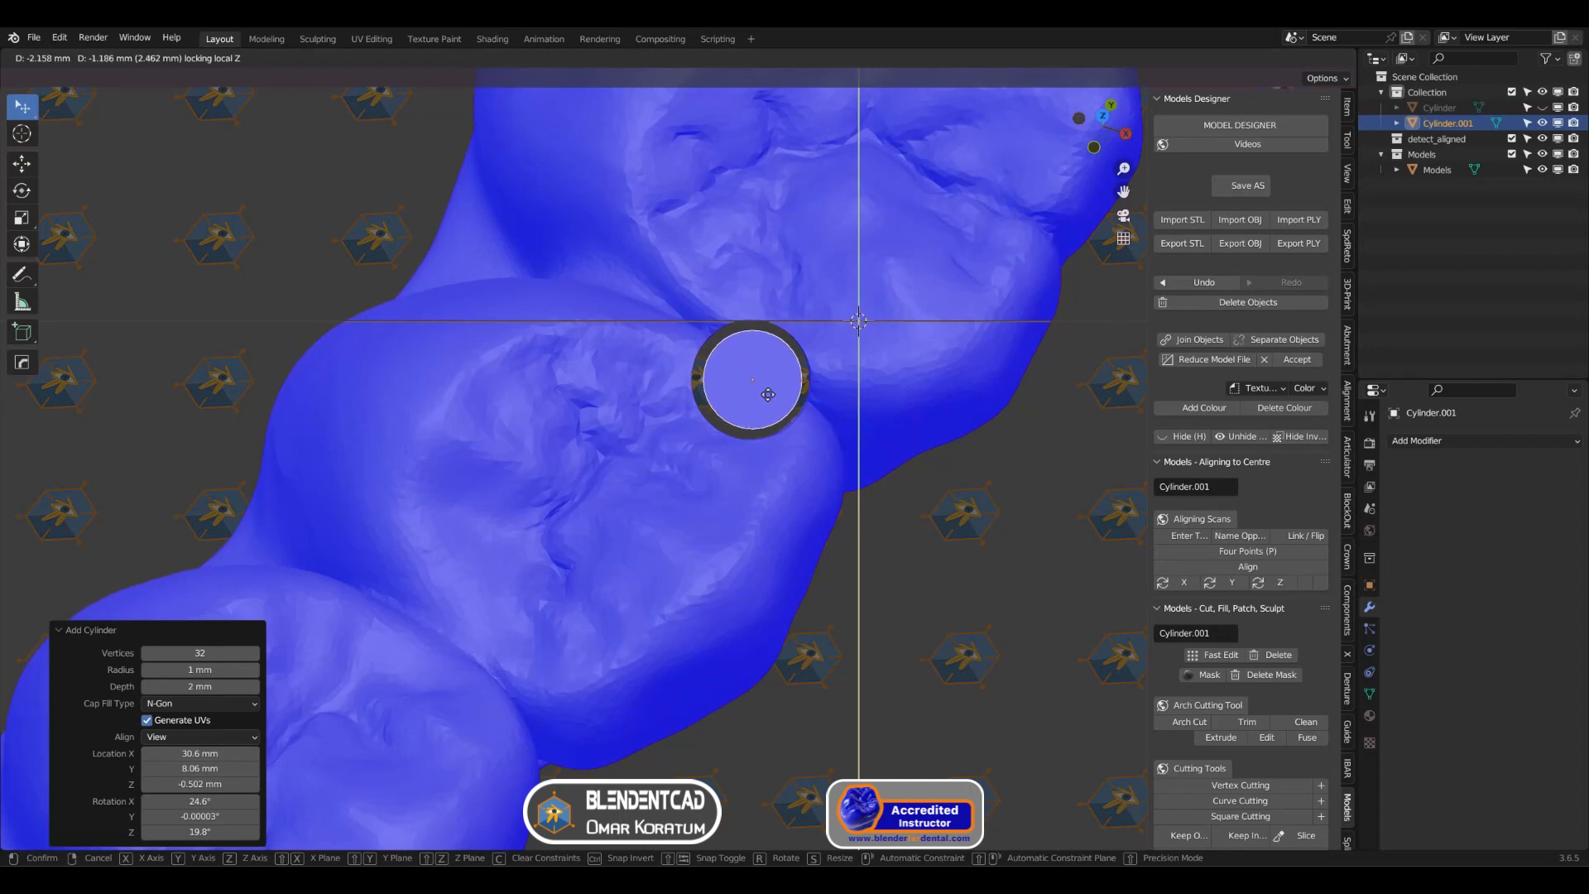
click(768, 395)
key(s)
key(shift+z)
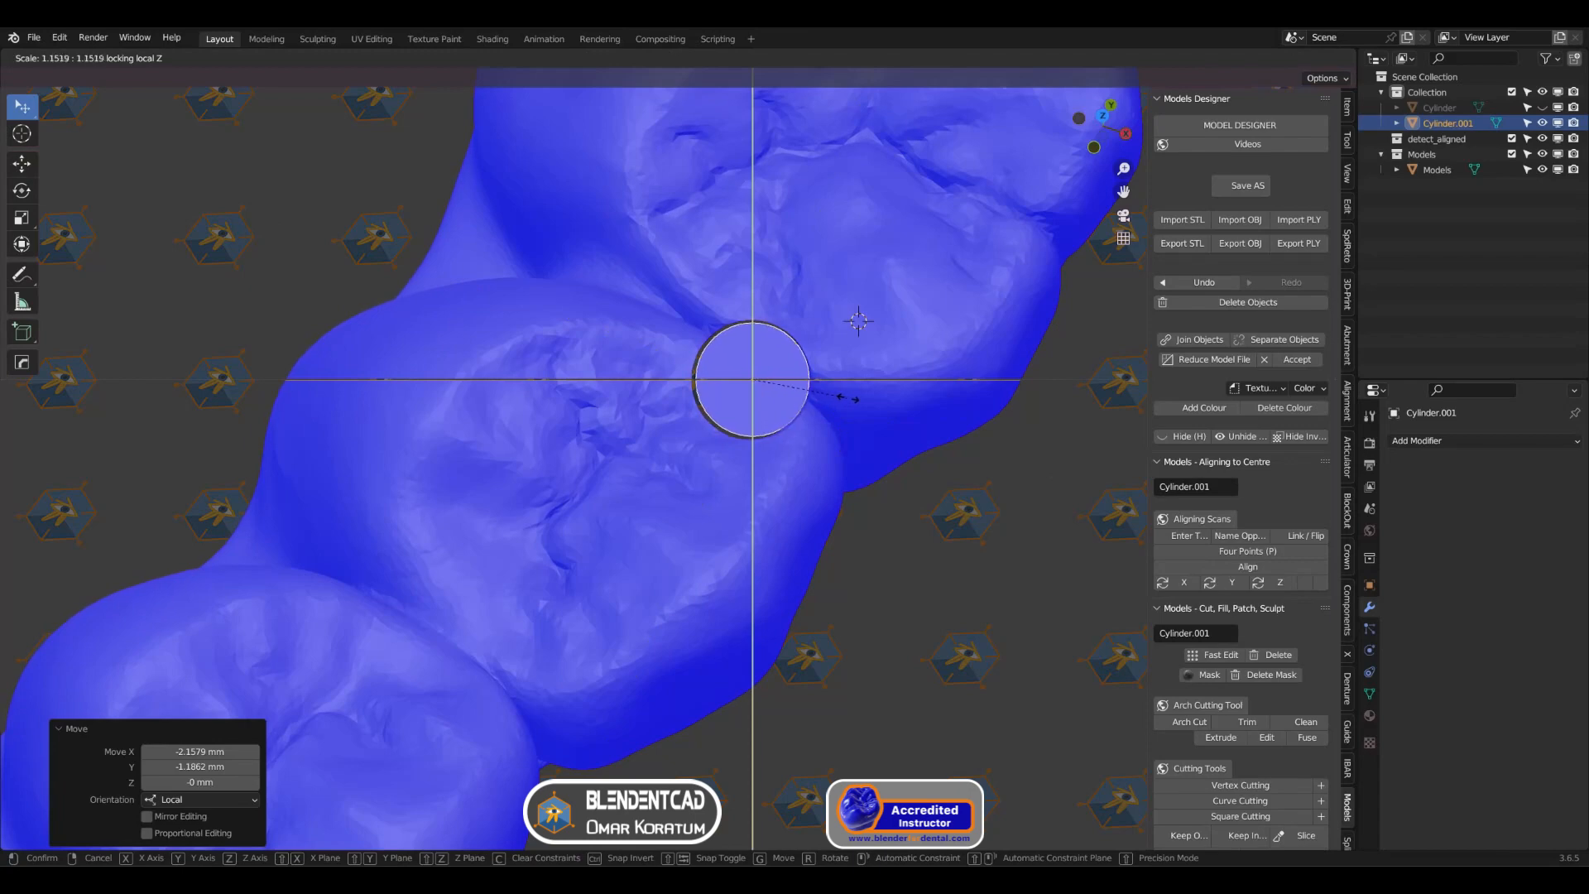
click(873, 394)
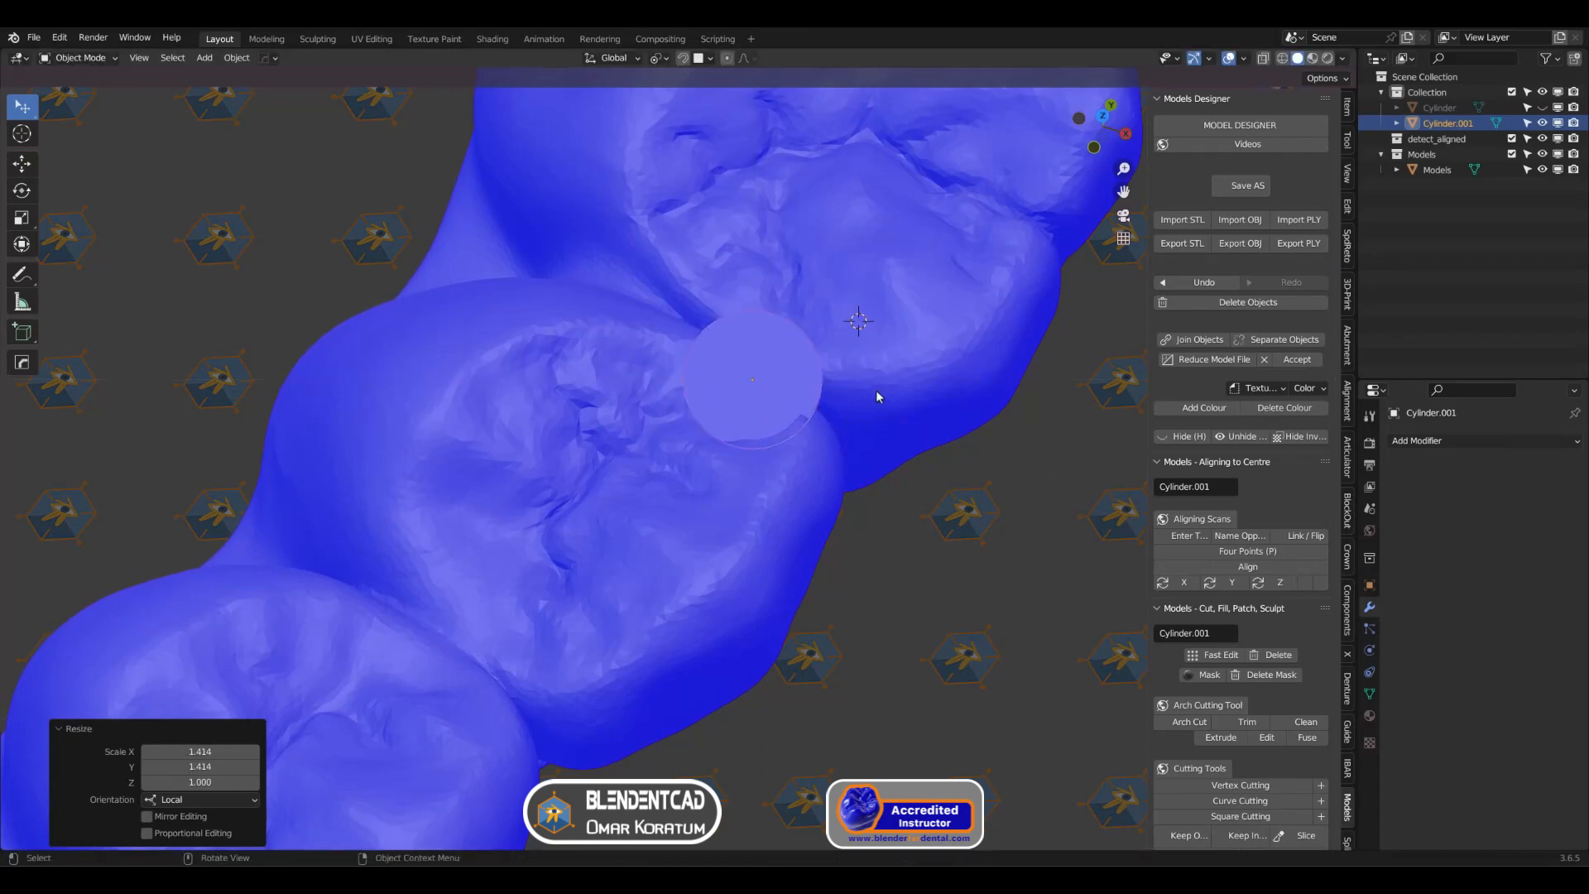
Step: Turn on X-ray and lengthen the cylinder down the screw channel by scaling it 11.692 along its local Z axis
middle_drag(875, 390, 706, 374)
scroll(811, 382, down, 3)
key(alt+z)
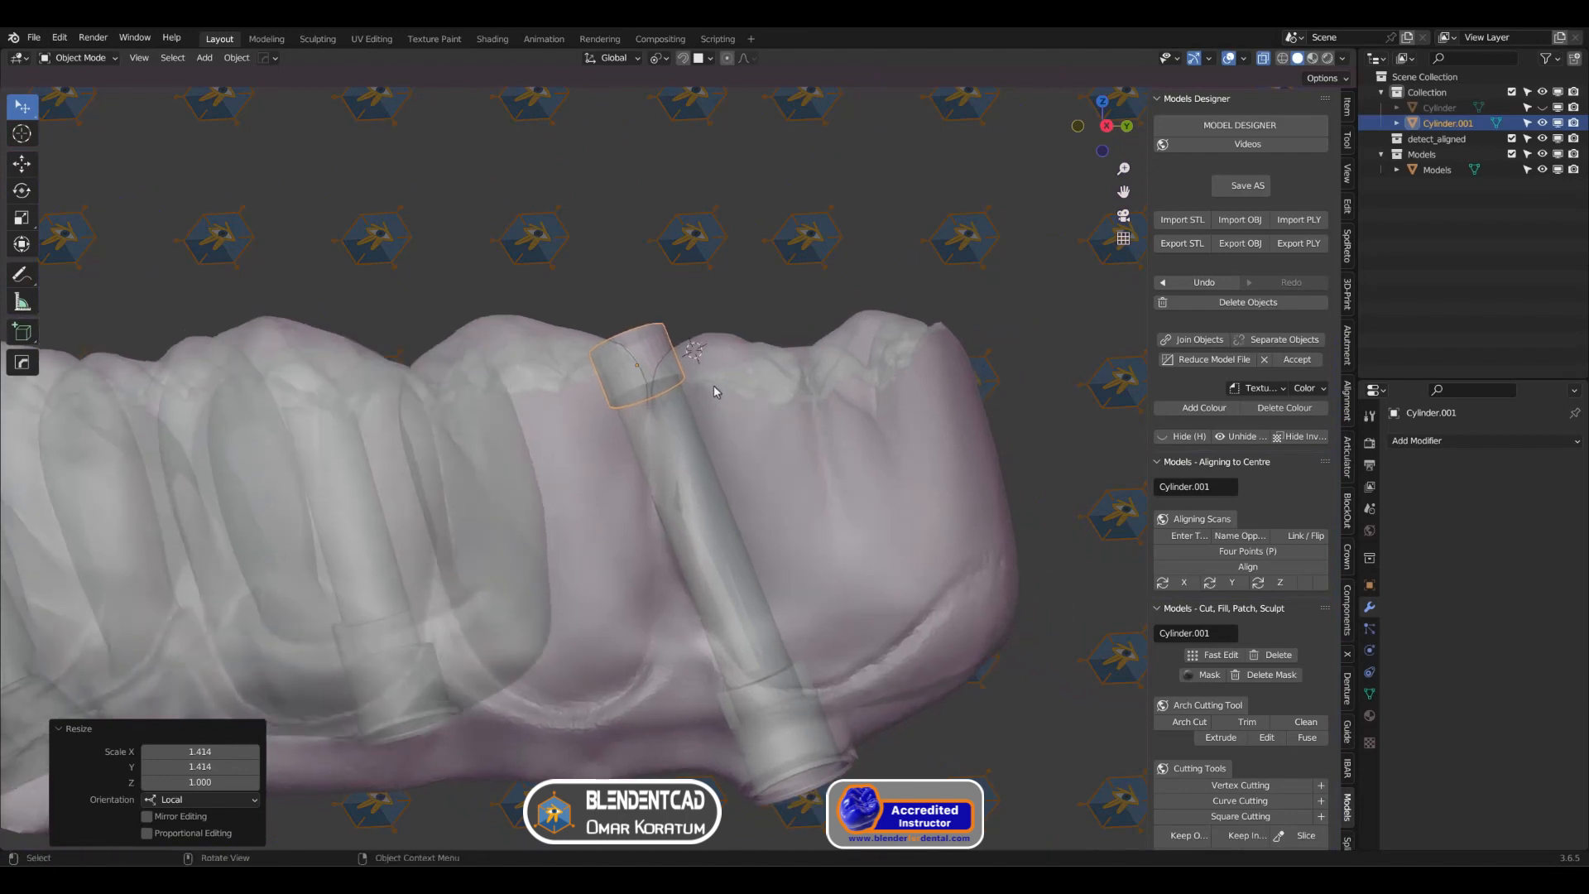
key(s)
key(z)
key(z)
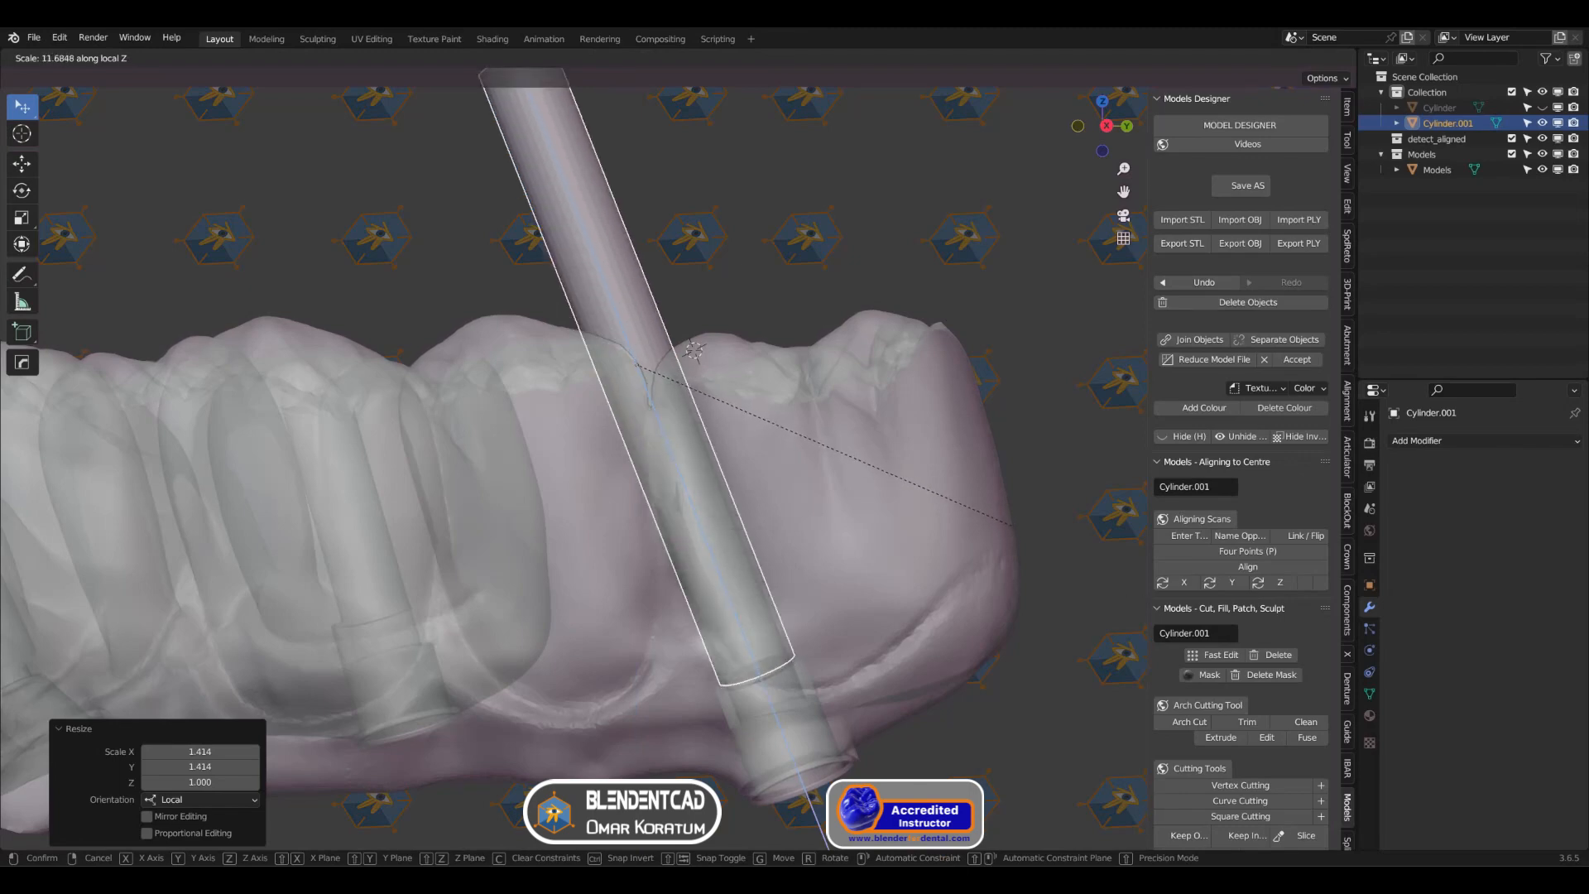
click(2, 727)
scroll(745, 570, up, 3)
scroll(704, 530, down, 3)
shift+middle_drag(650, 496, 692, 497)
scroll(608, 451, up, 4)
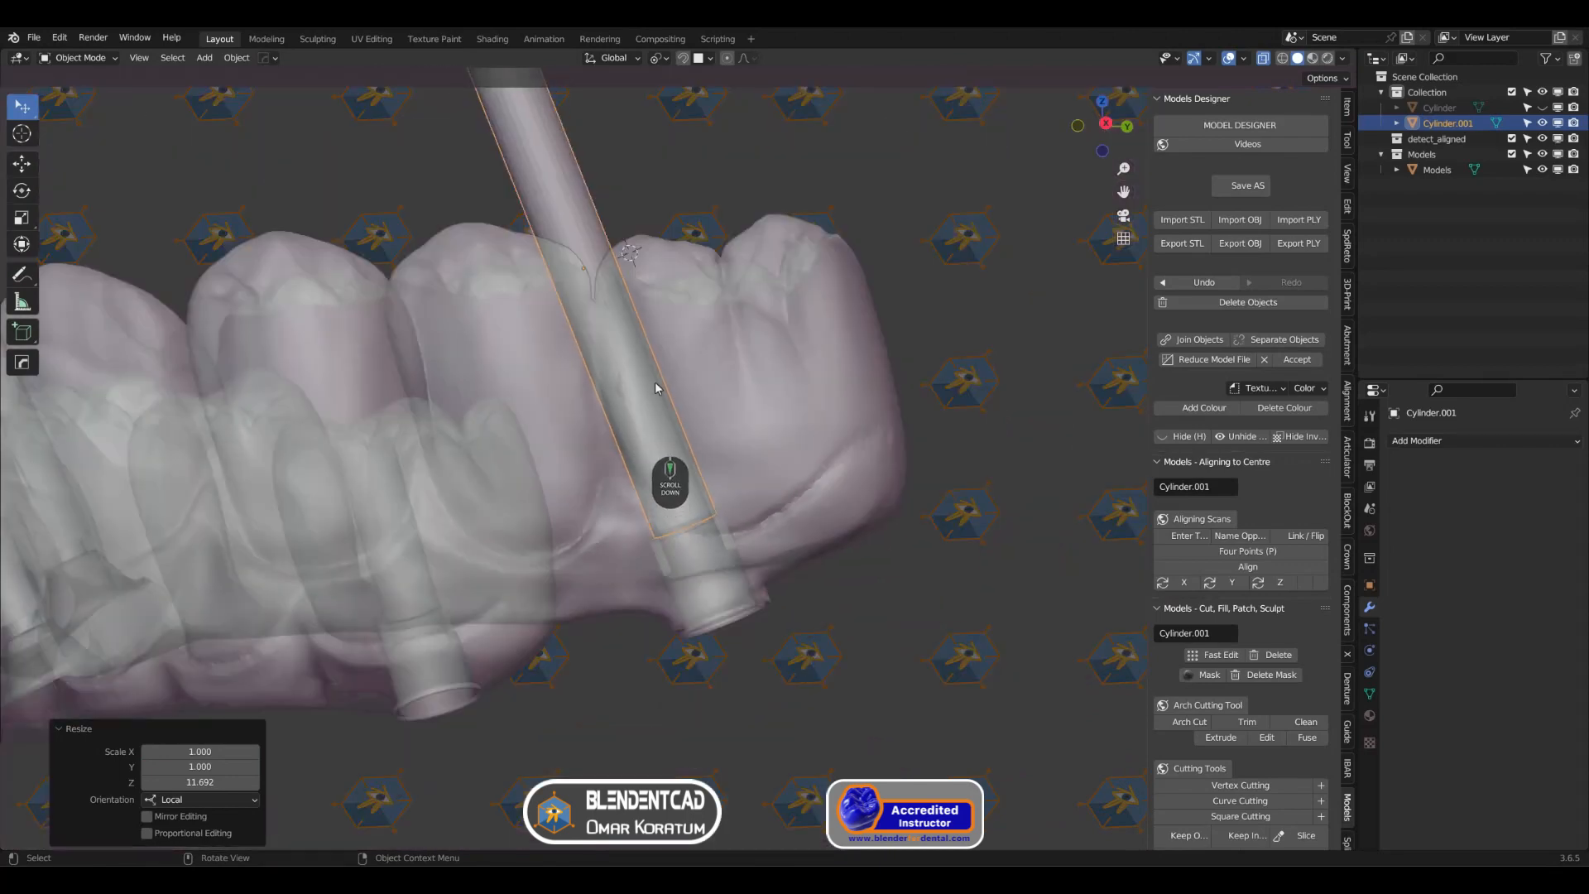
Step: Maximize the viewport, hide the cylinder, turn off X-ray and show Face Orientation on the arch model to check the channel opening
key(ctrl+space)
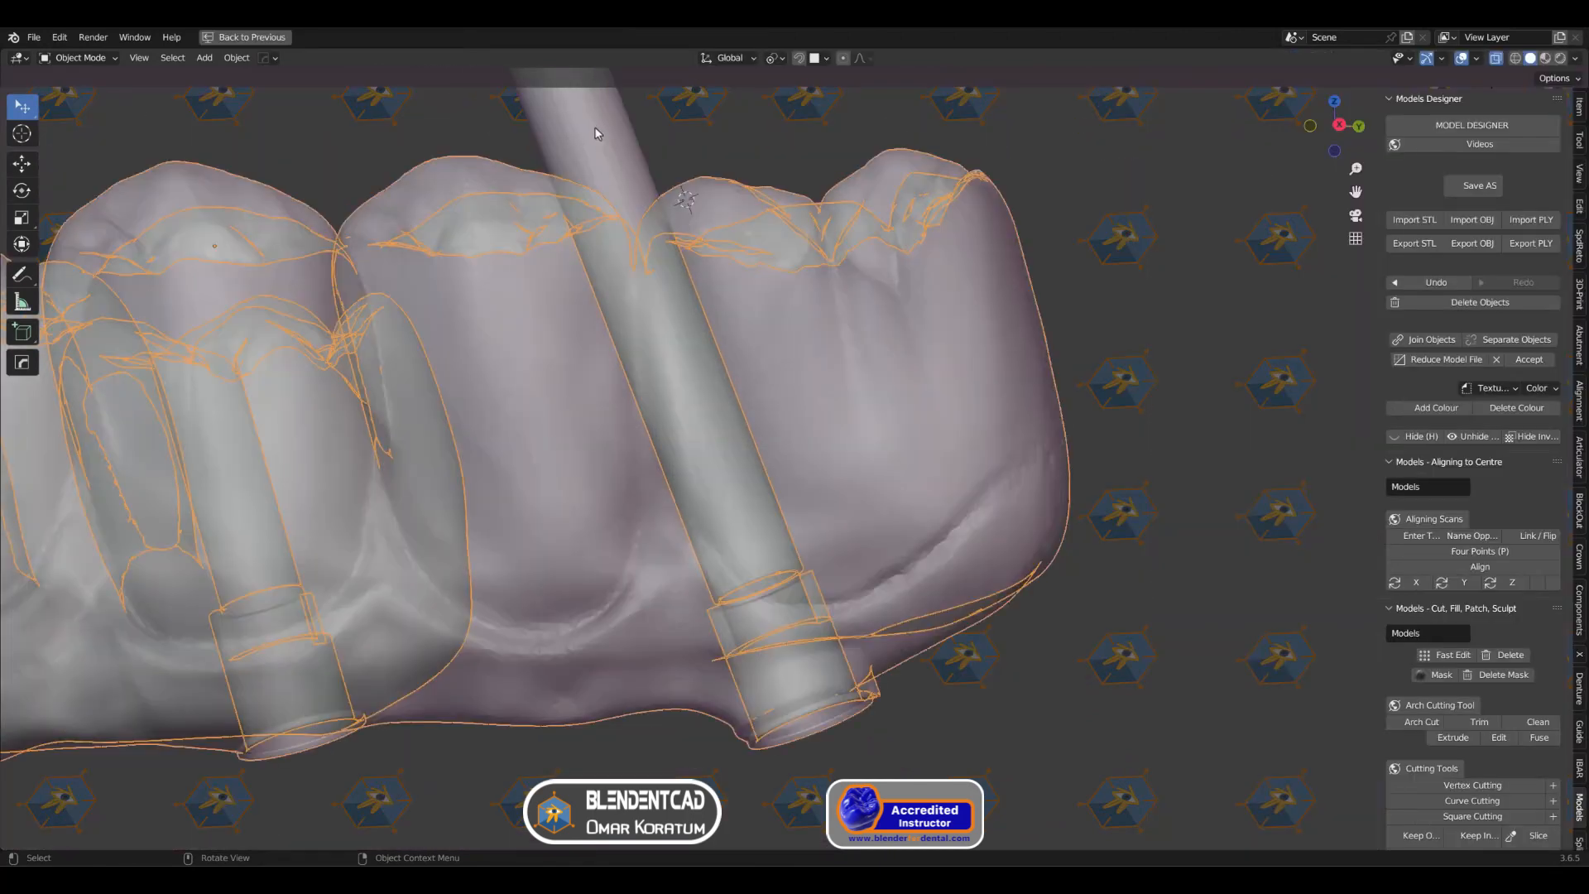
key(h)
middle_drag(594, 129, 838, 404)
key(alt+z)
scroll(692, 245, up, 2)
click(704, 278)
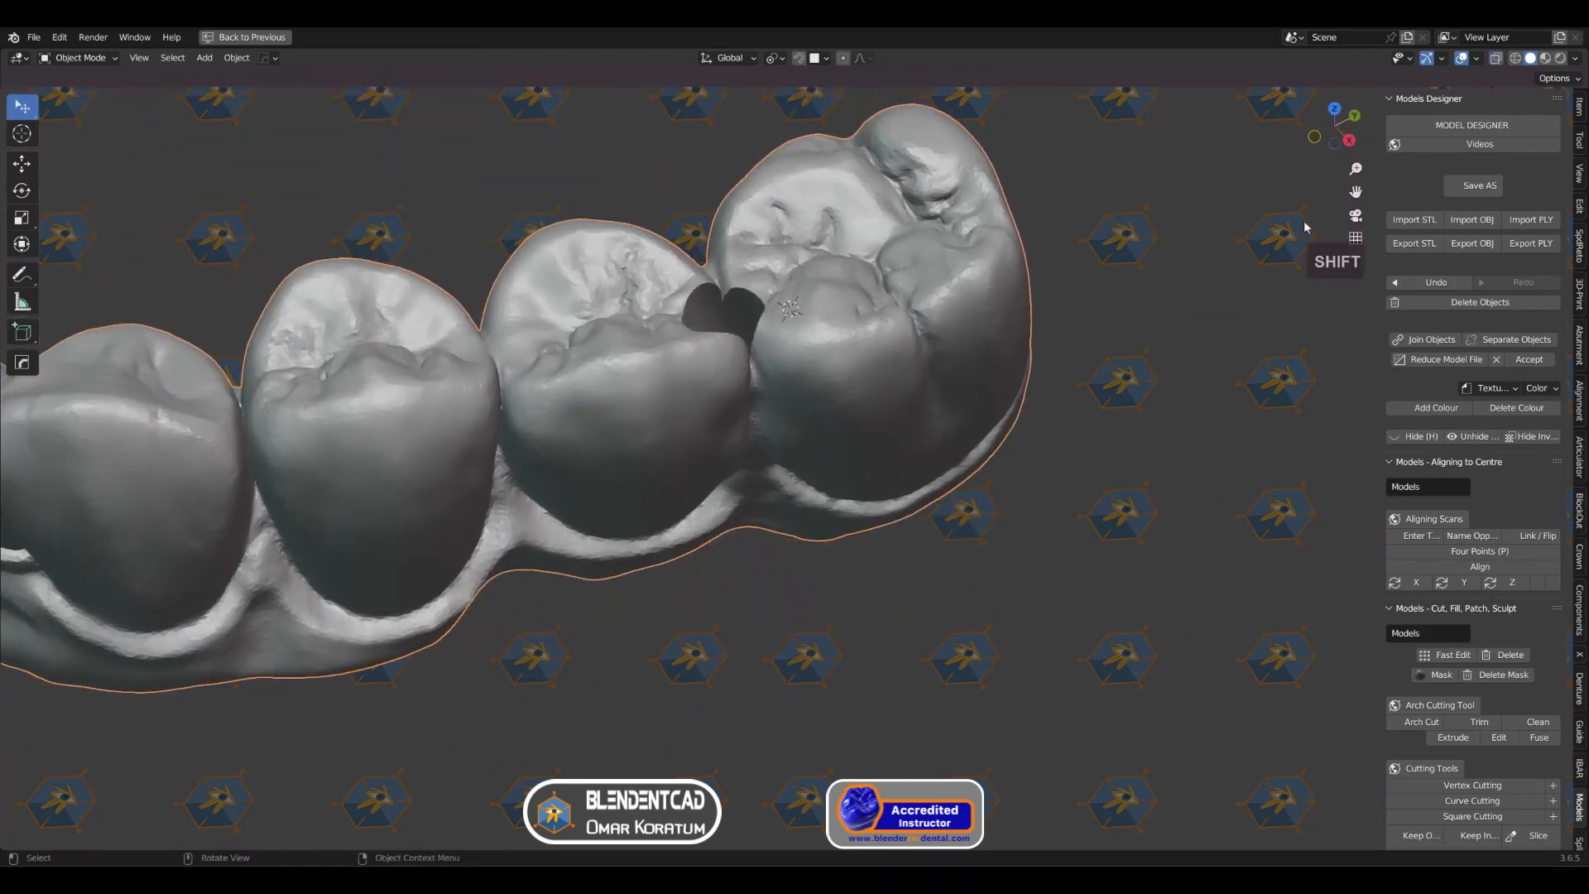
click(1477, 58)
click(1396, 337)
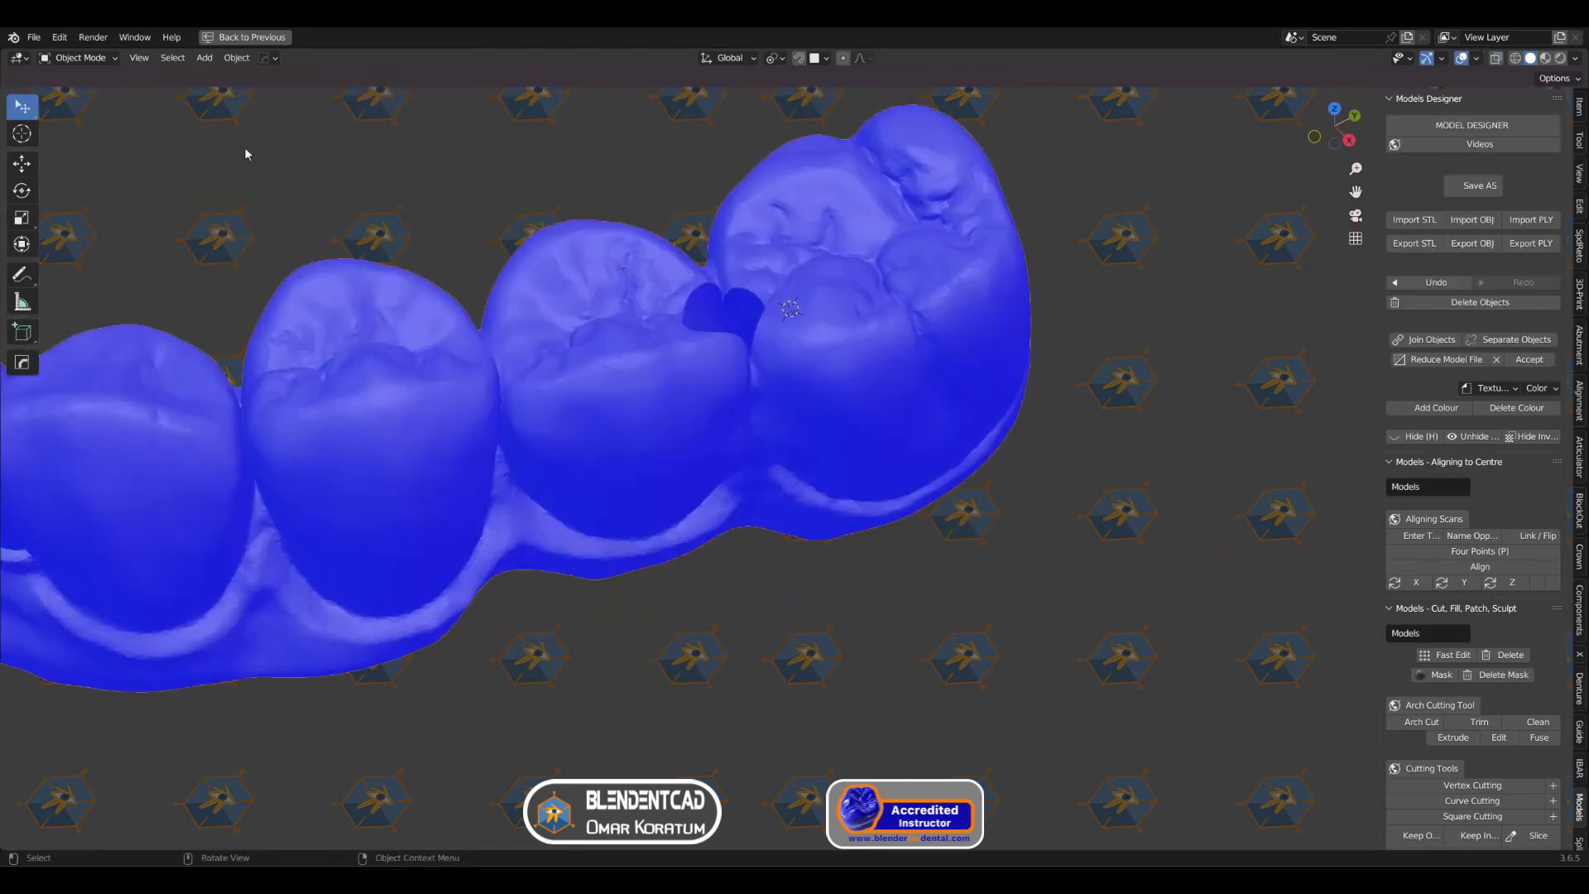
Step: Try to simplify the mesh around the channel opening beside the last molar in Sculpt Mode with Dyntopo enabled
click(66, 59)
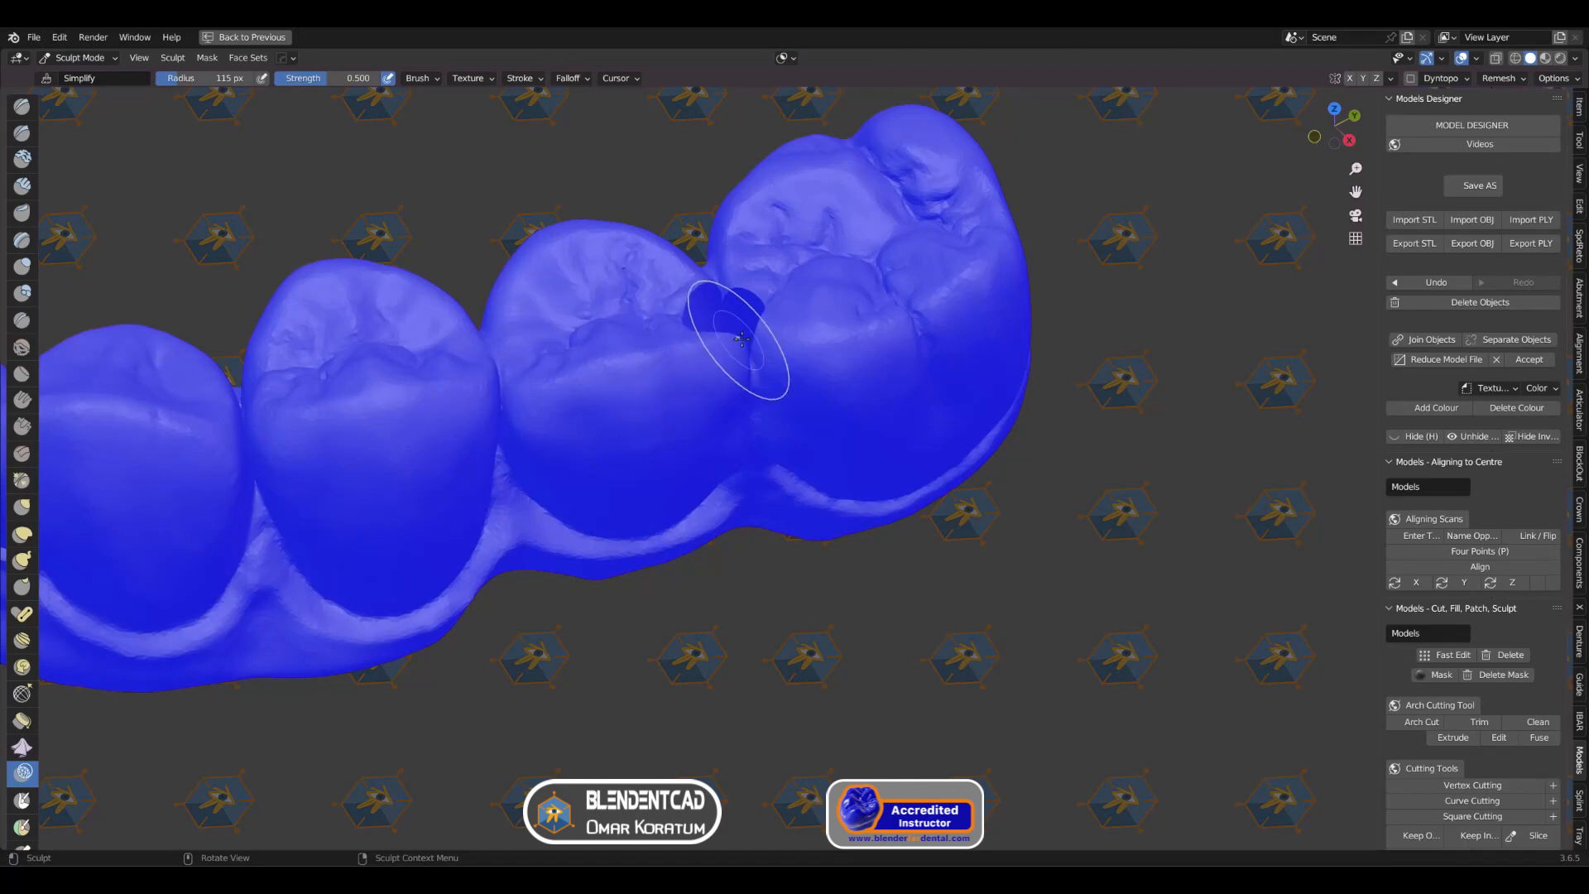
scroll(737, 337, up, 2)
middle_drag(738, 338, 817, 407)
shift+middle_drag(859, 341, 793, 475)
shift+middle_drag(793, 475, 809, 481)
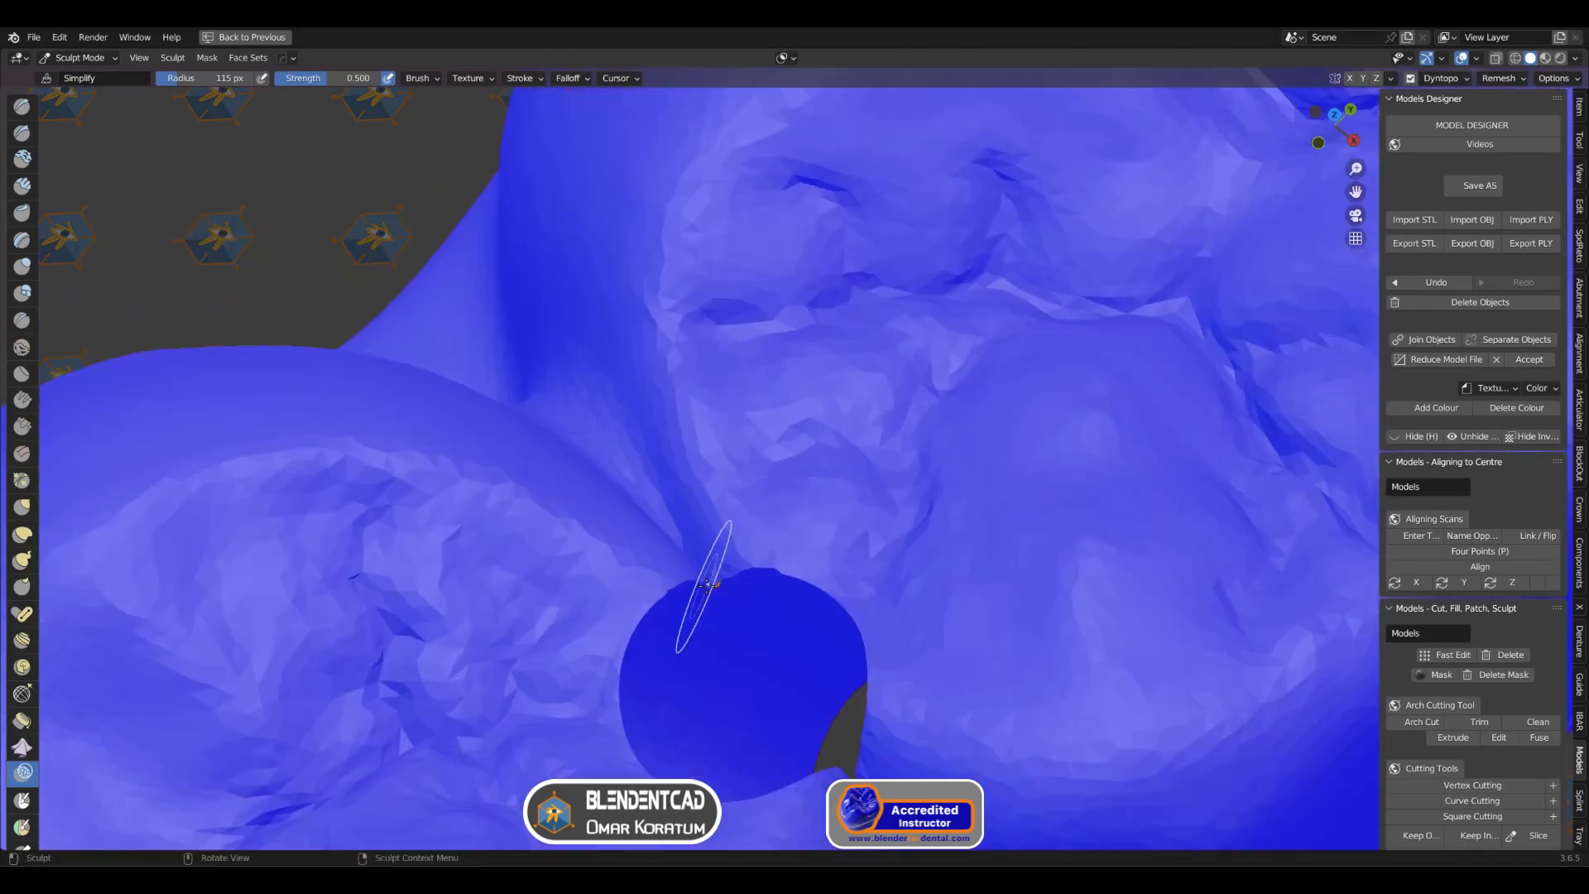
mouse_move(728, 578)
middle_down()
mouse_move(698, 574)
mouse_move(548, 664)
mouse_move(532, 698)
mouse_move(513, 596)
mouse_move(373, 577)
middle_up()
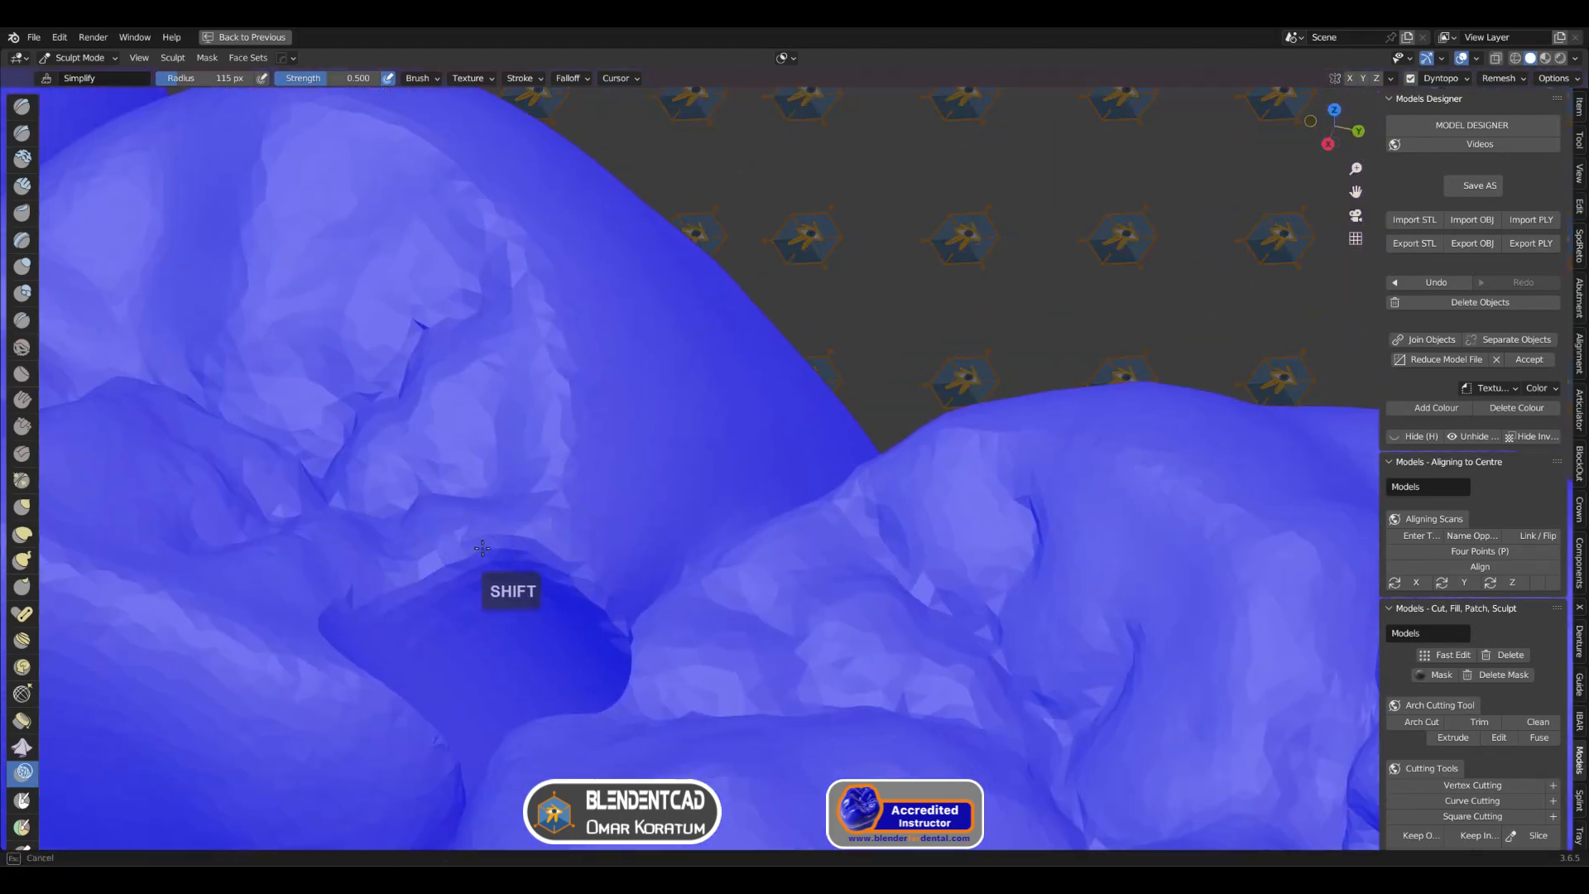
middle_drag(483, 552, 355, 575)
middle_drag(247, 511, 364, 497)
mouse_move(364, 497)
shift+middle_down()
mouse_move(486, 465)
mouse_move(447, 455)
shift+middle_up()
shift+drag(447, 453, 407, 502)
mouse_move(456, 447)
mouse_down()
mouse_move(477, 429)
mouse_move(435, 460)
mouse_up()
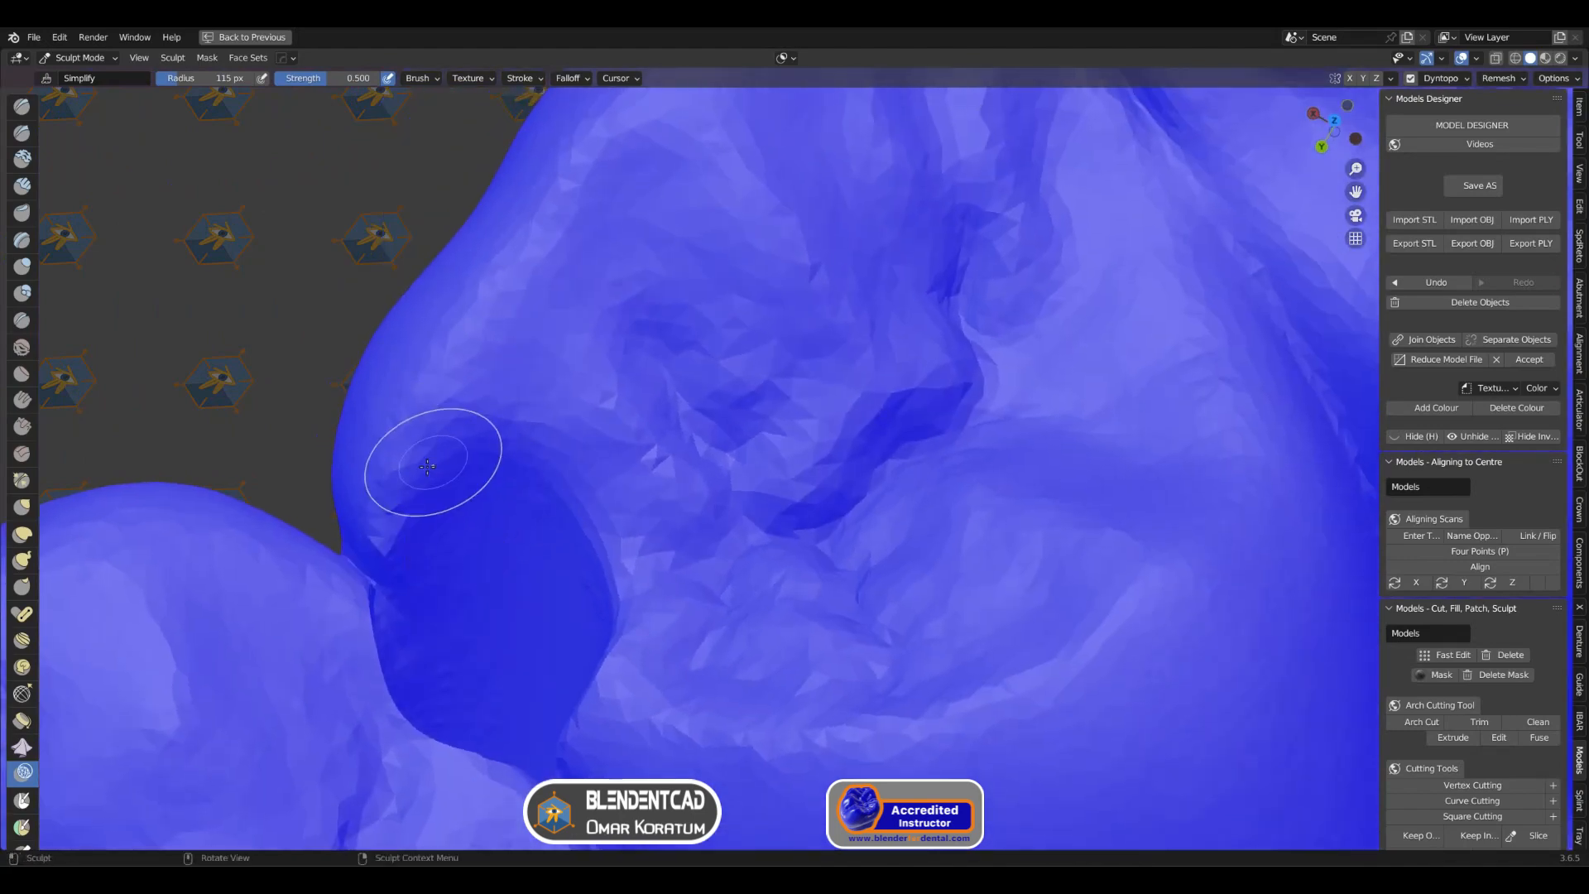
middle_drag(435, 460, 436, 447)
drag(359, 480, 348, 487)
middle_drag(348, 487, 91, 459)
mouse_move(91, 459)
shift+middle_down()
mouse_move(403, 467)
mouse_move(296, 441)
shift+middle_up()
mouse_move(346, 459)
middle_down()
mouse_move(319, 396)
mouse_move(429, 460)
mouse_move(606, 495)
mouse_move(397, 468)
mouse_move(445, 447)
middle_up()
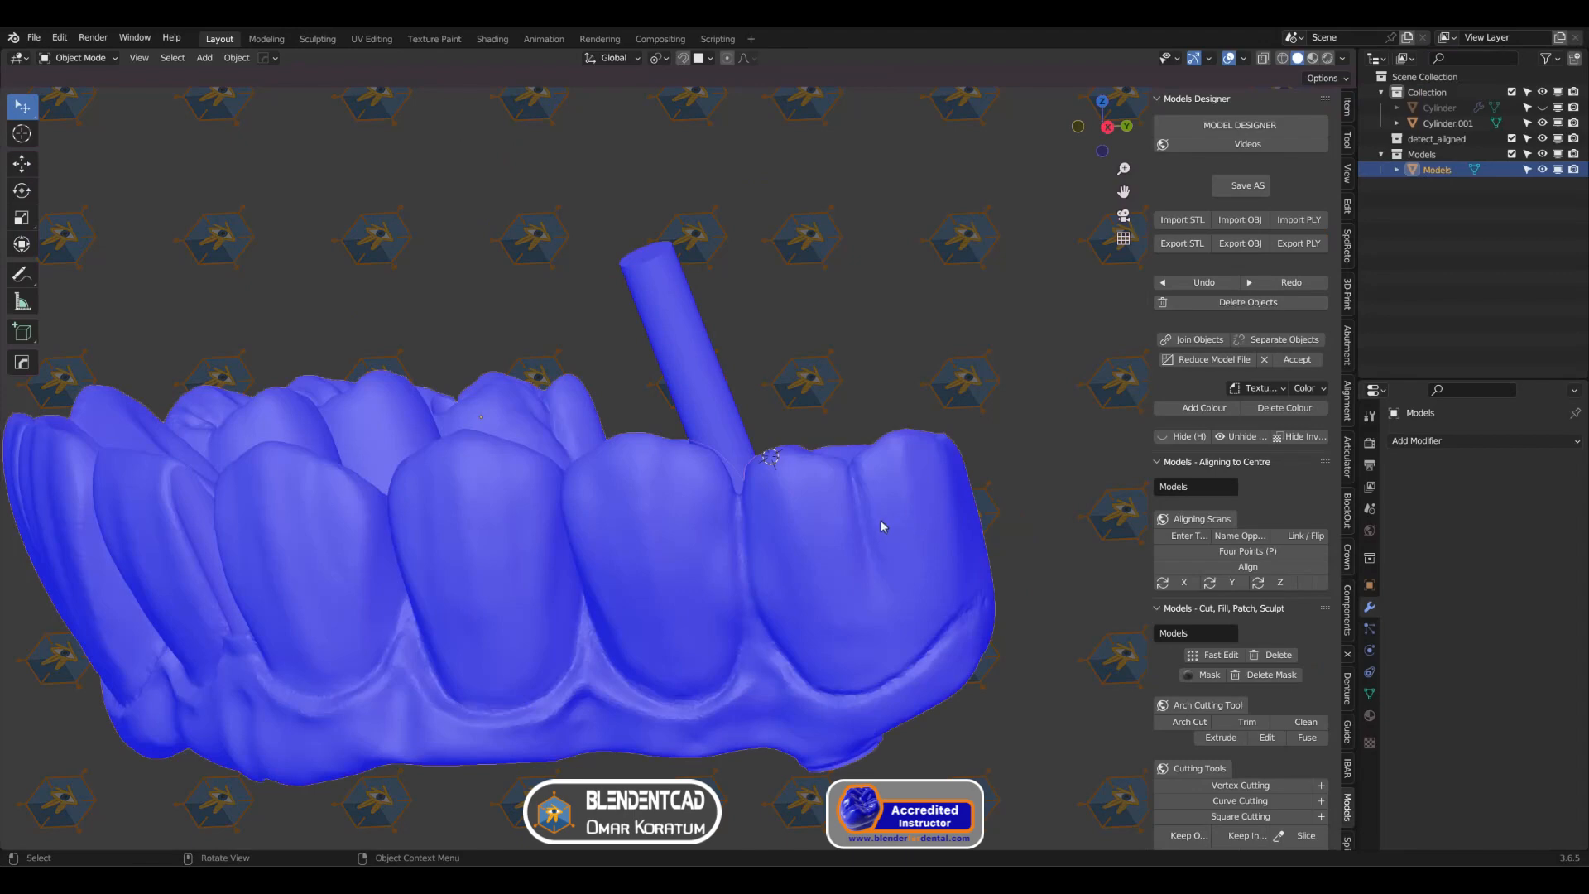
Step: Turn on X-ray, select the cylinder in the last screw channel, and scale it 1.006 along local Z to reach the wider seat
key(alt+z)
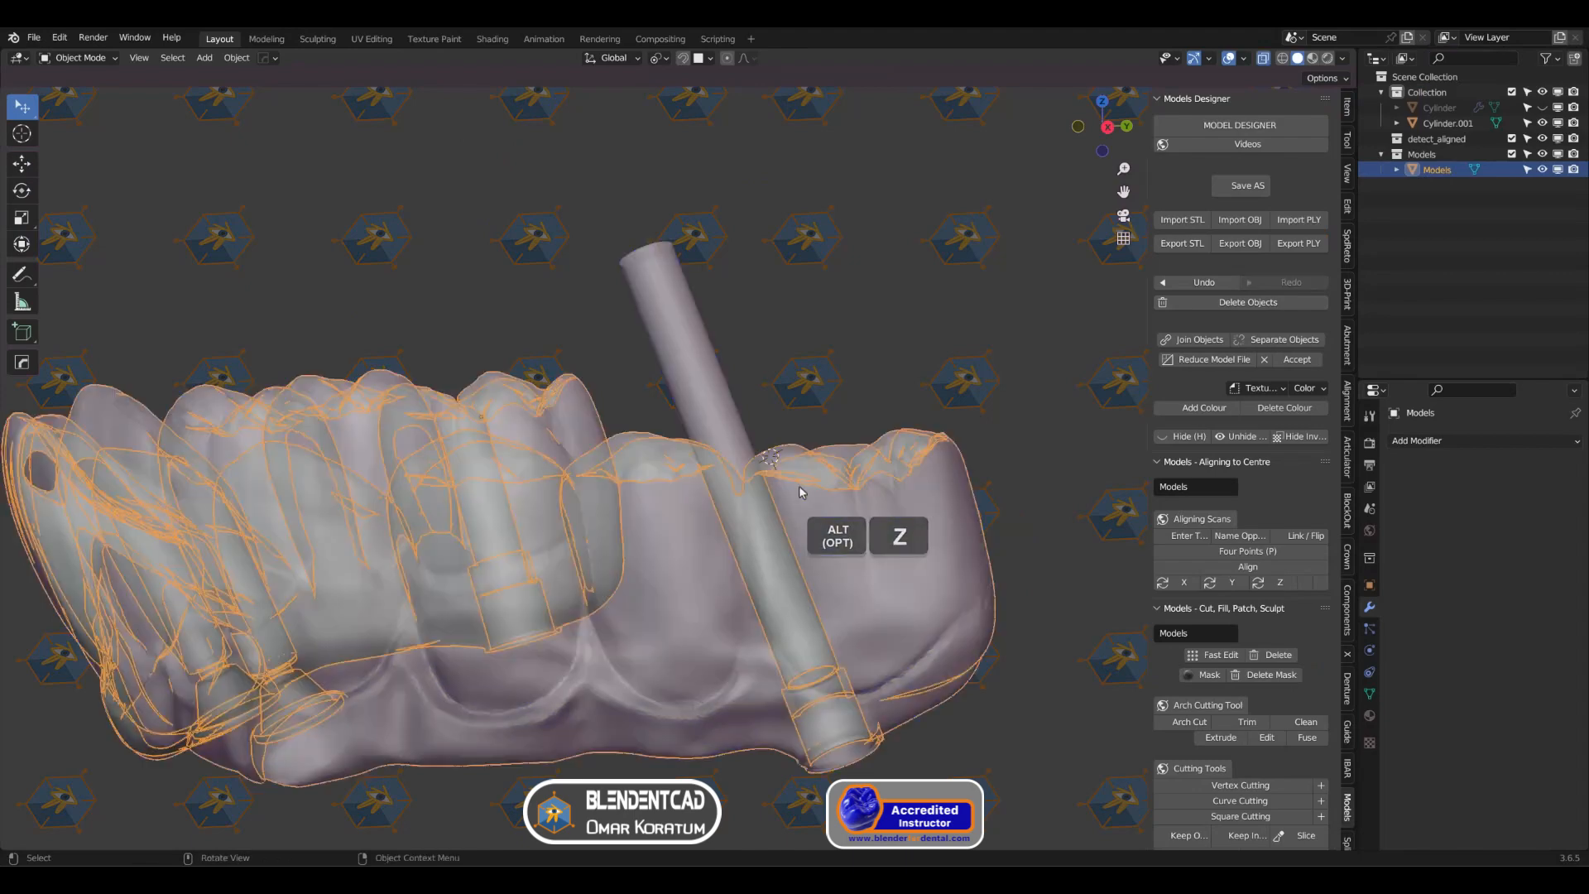
shift+middle_drag(802, 489, 750, 367)
scroll(759, 380, up, 2)
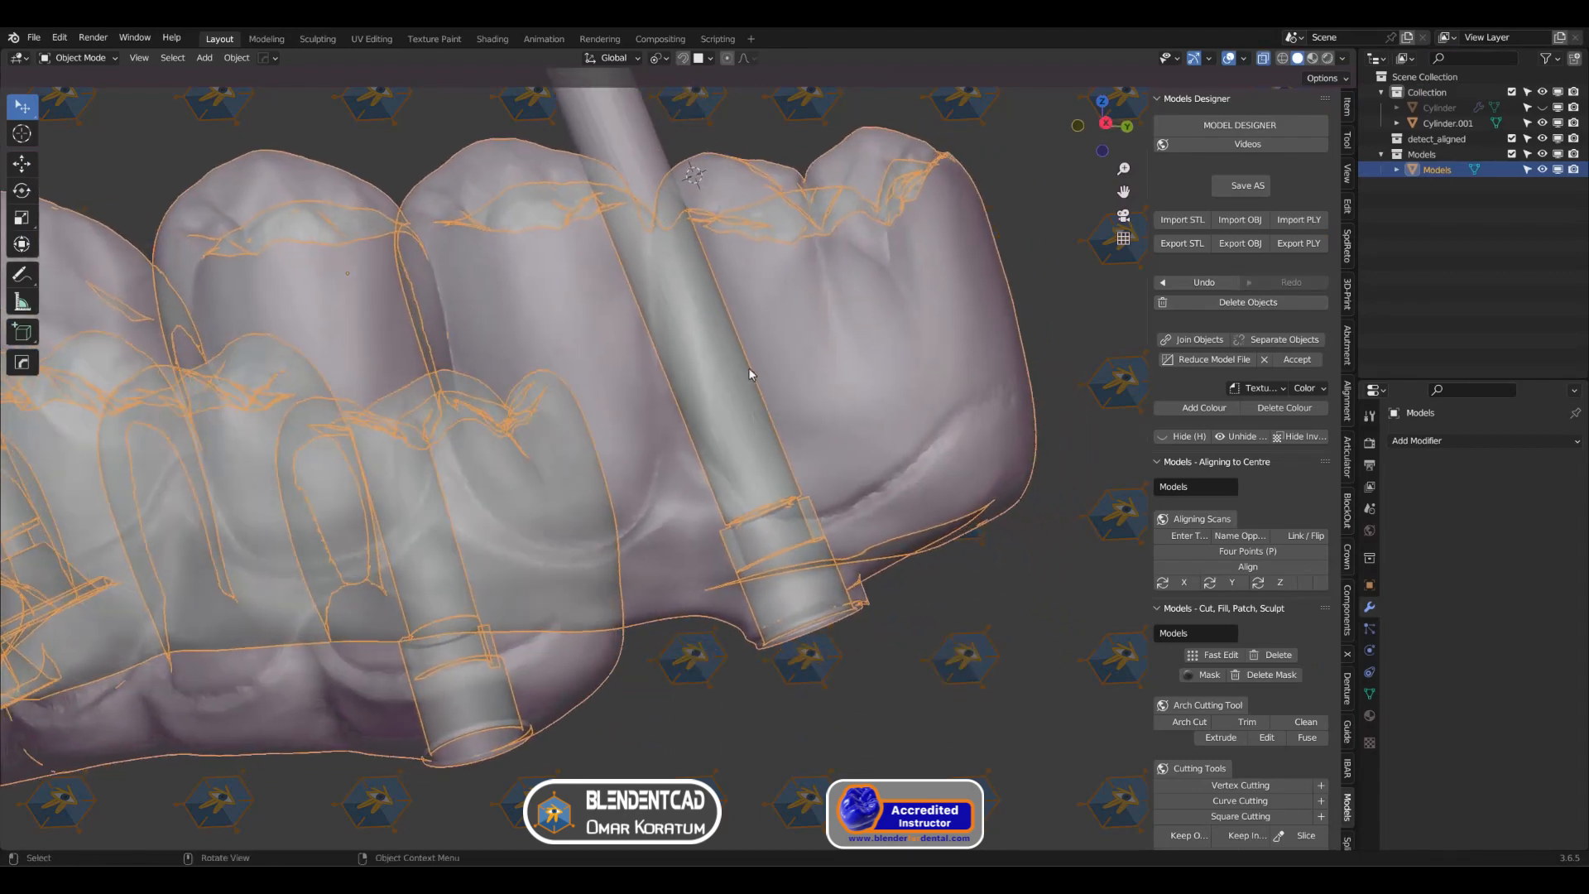
scroll(896, 435, up, 5)
shift+middle_drag(897, 435, 809, 460)
scroll(810, 460, down, 2)
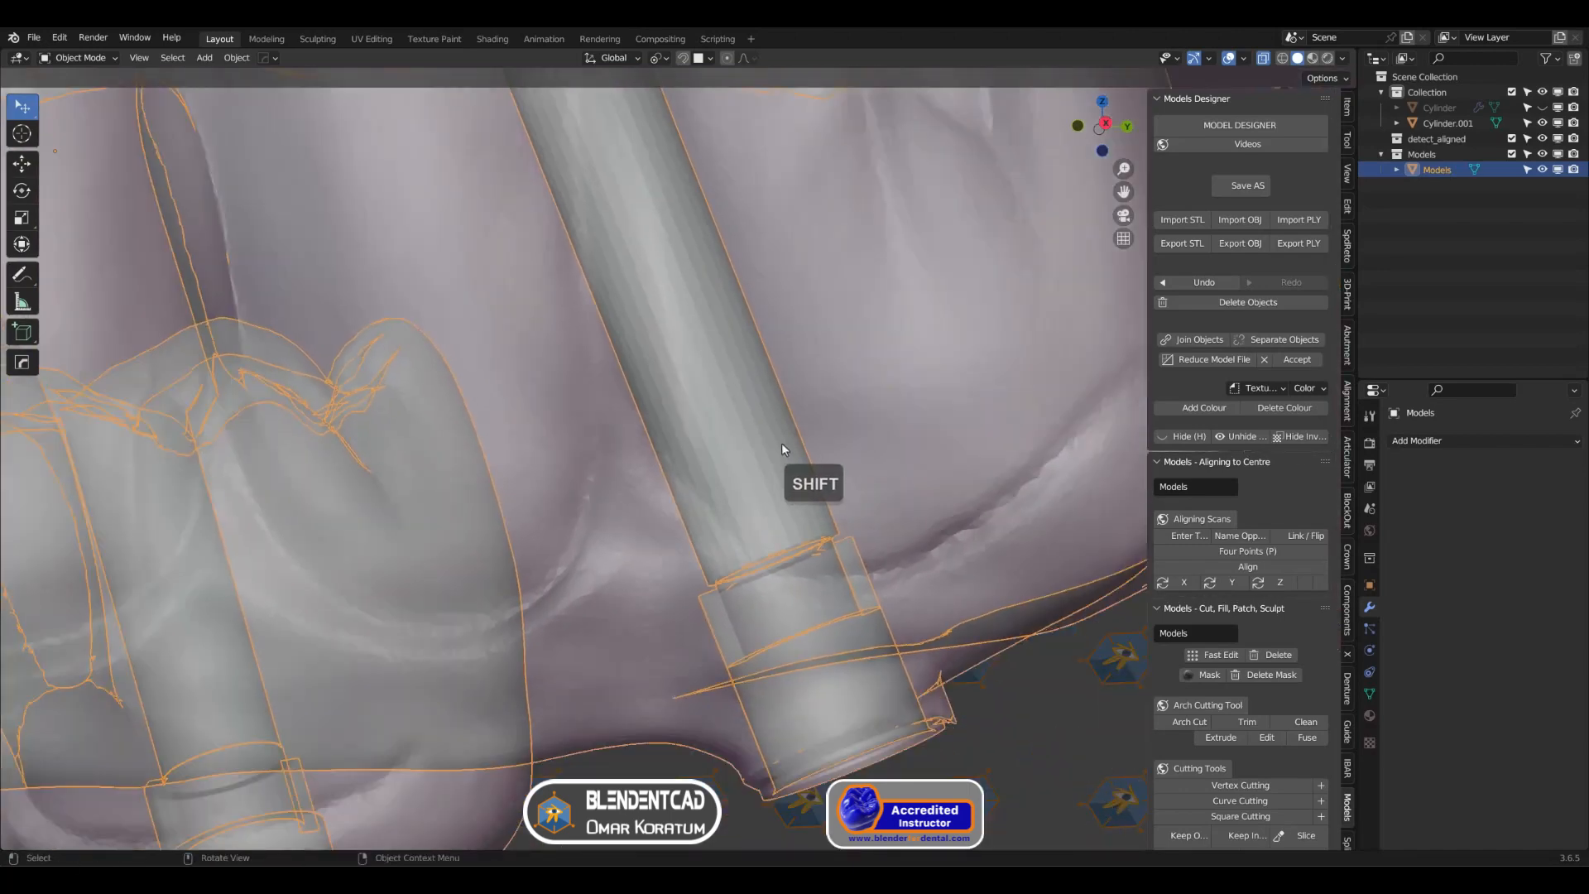
click(782, 447)
scroll(851, 455, up, 4)
shift+middle_drag(1006, 467, 889, 428)
key(s)
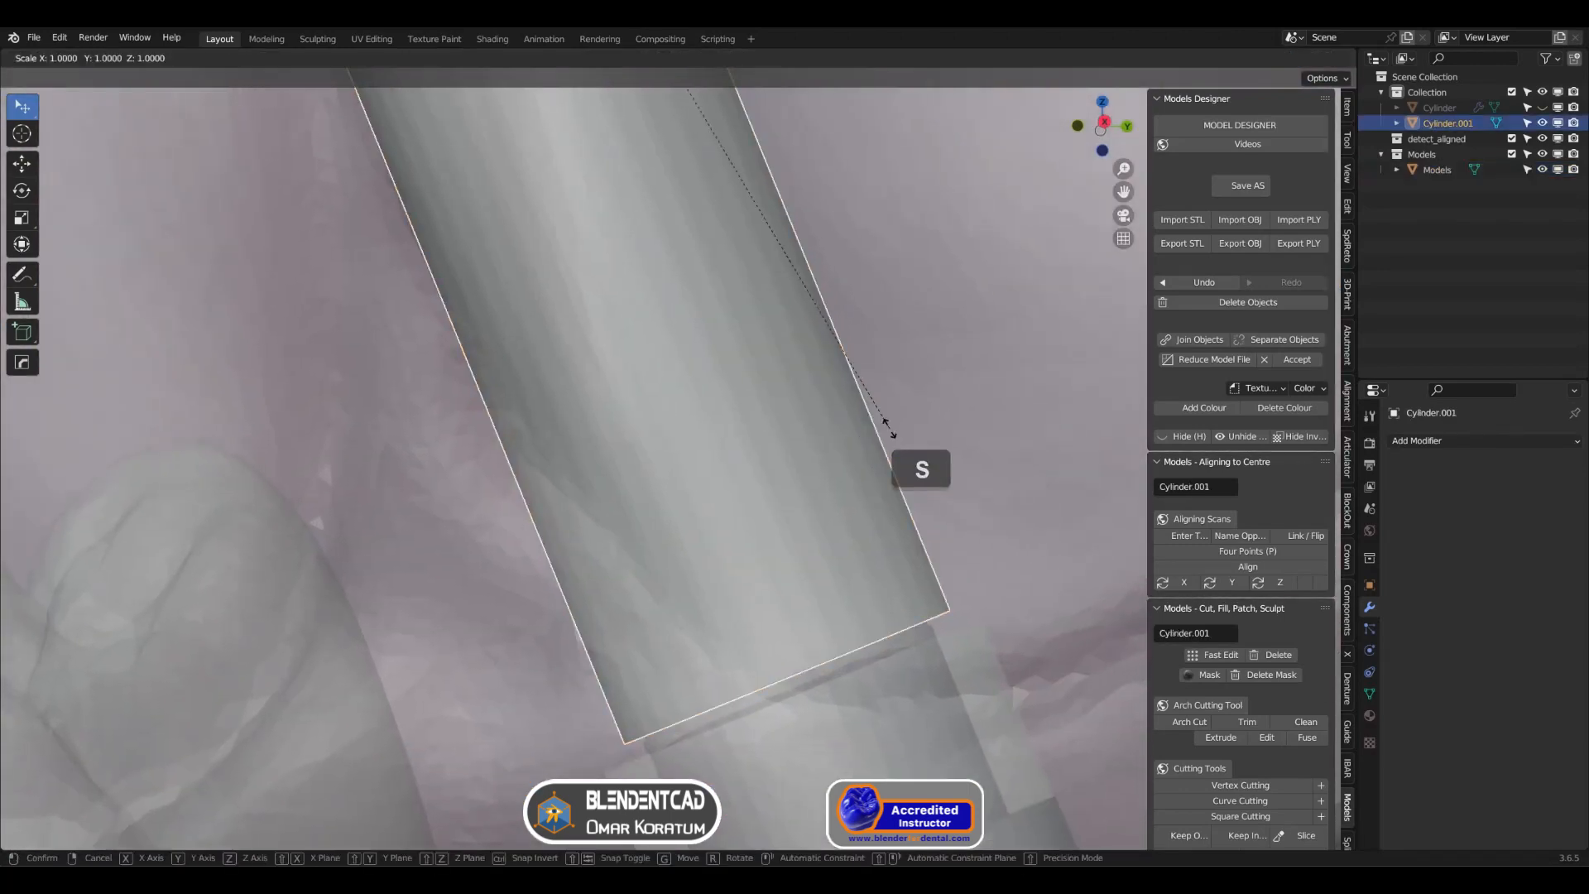
key(z)
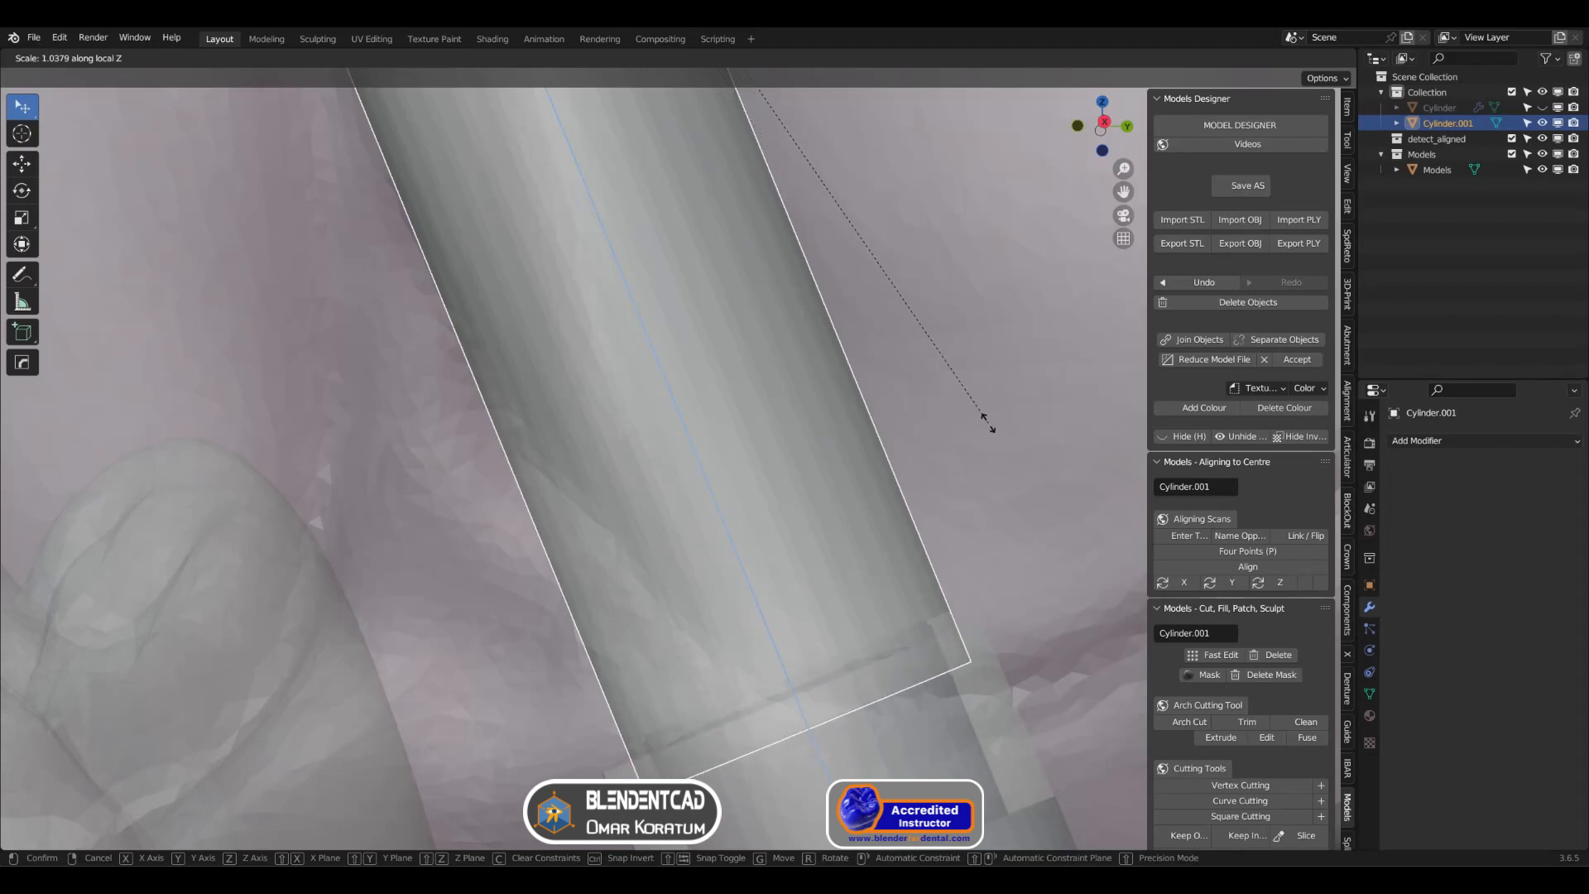
click(944, 418)
scroll(767, 407, down, 2)
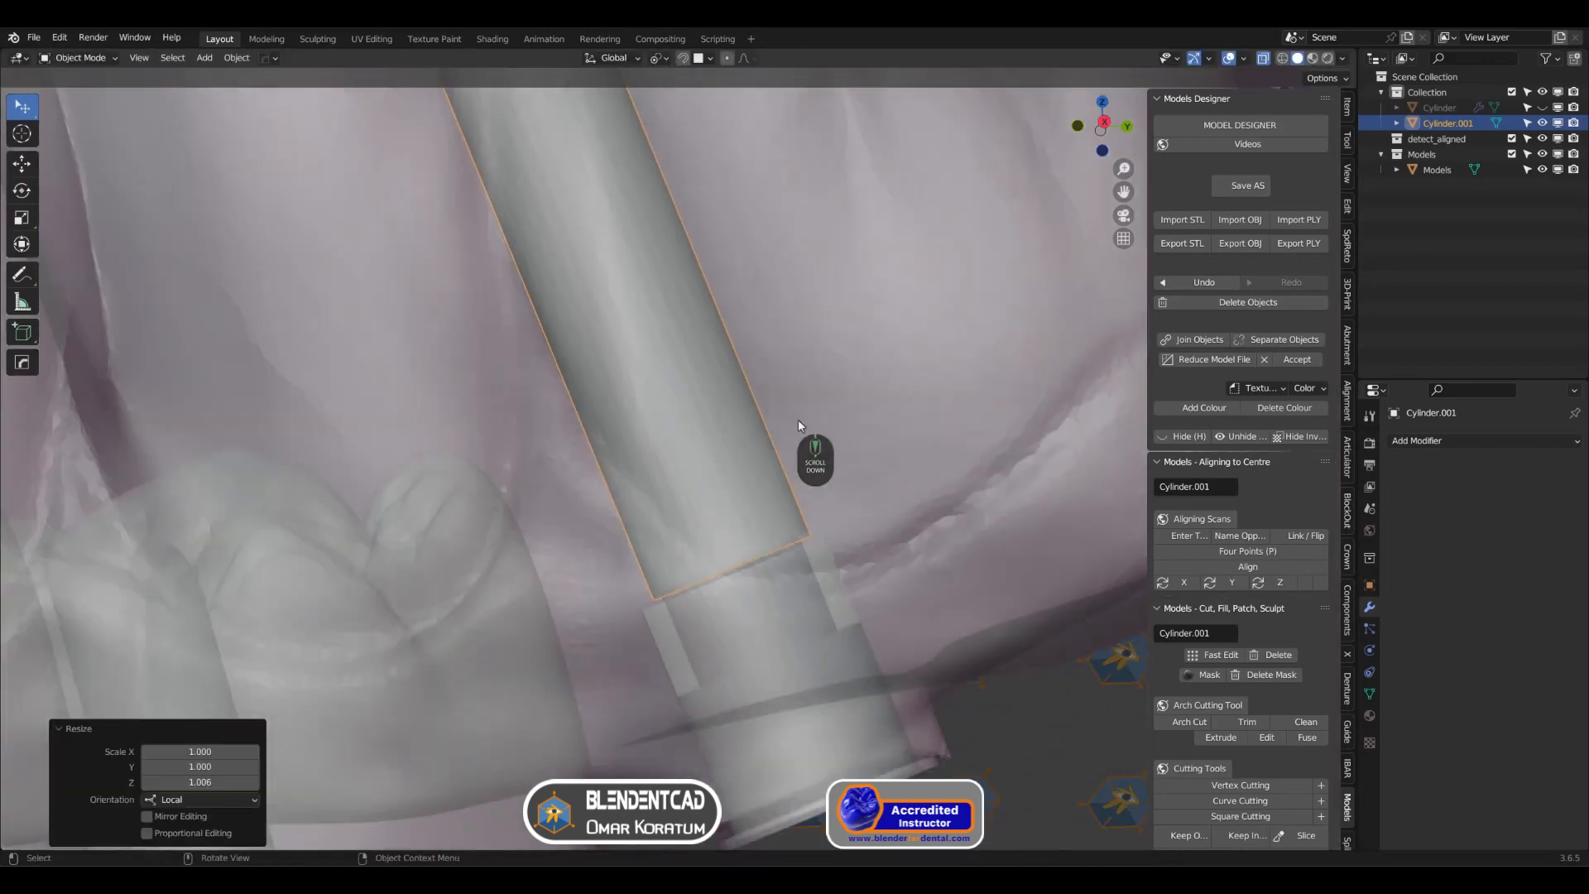
Step: Clip the view to a region around the last screw channel to examine the cylinder inside it in cross-section
scroll(798, 419, down, 4)
middle_drag(617, 279, 704, 303)
key(alt+b)
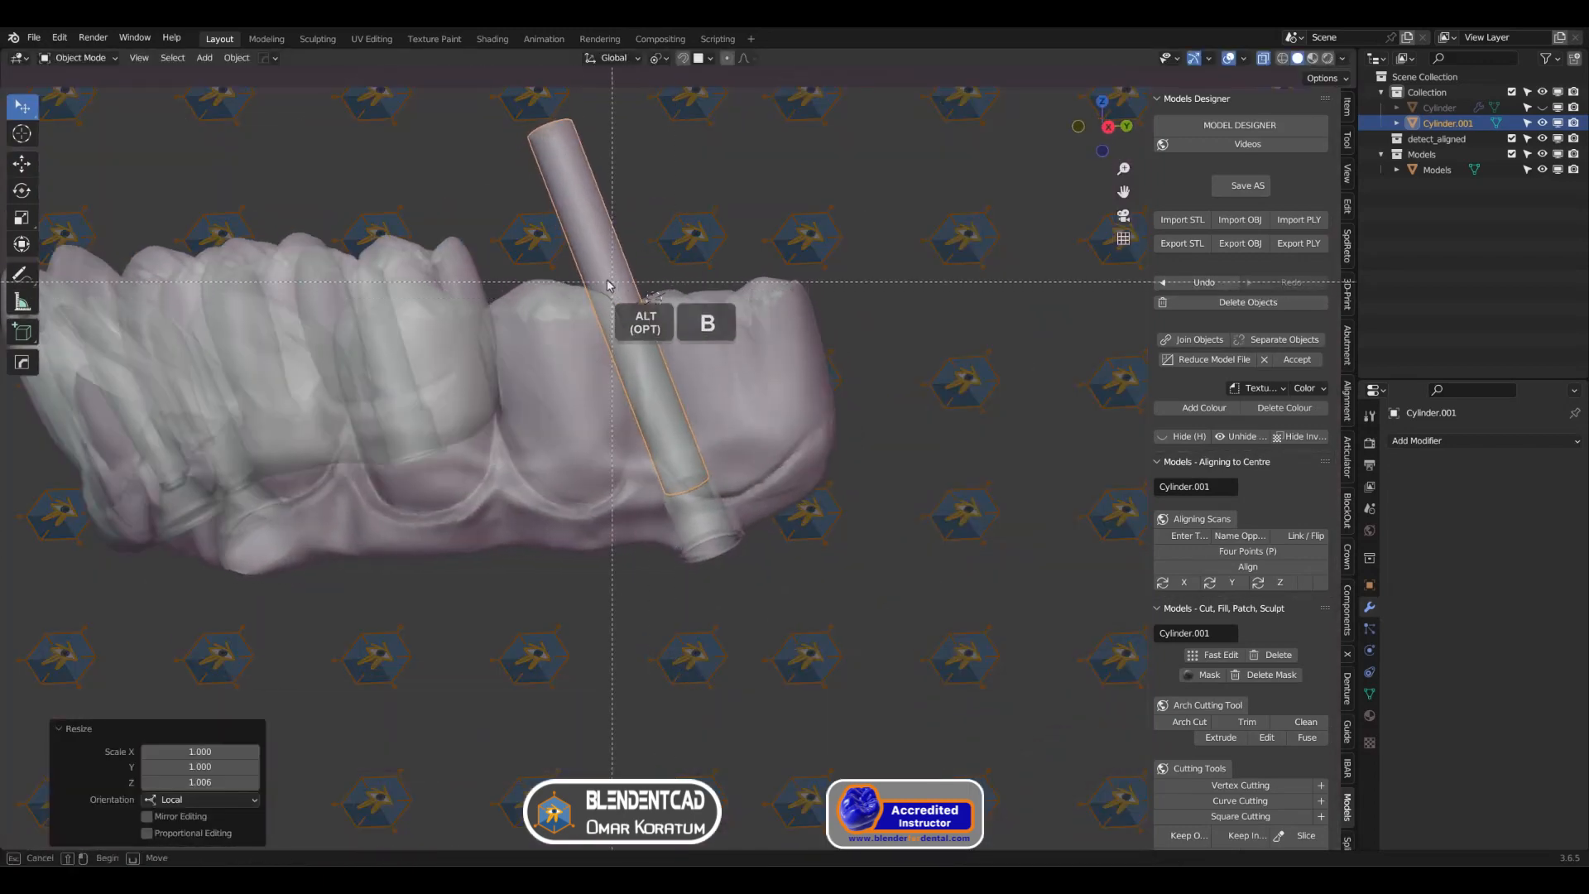
drag(571, 263, 762, 626)
scroll(686, 451, up, 5)
mouse_move(675, 454)
middle_down()
mouse_move(574, 449)
mouse_move(688, 466)
middle_up()
scroll(640, 416, down, 1)
scroll(674, 466, down, 1)
Step: Turn off Face Orientation and X-ray to compare the cylinder's surface with the channel wall
key(alt+z)
key(alt+z)
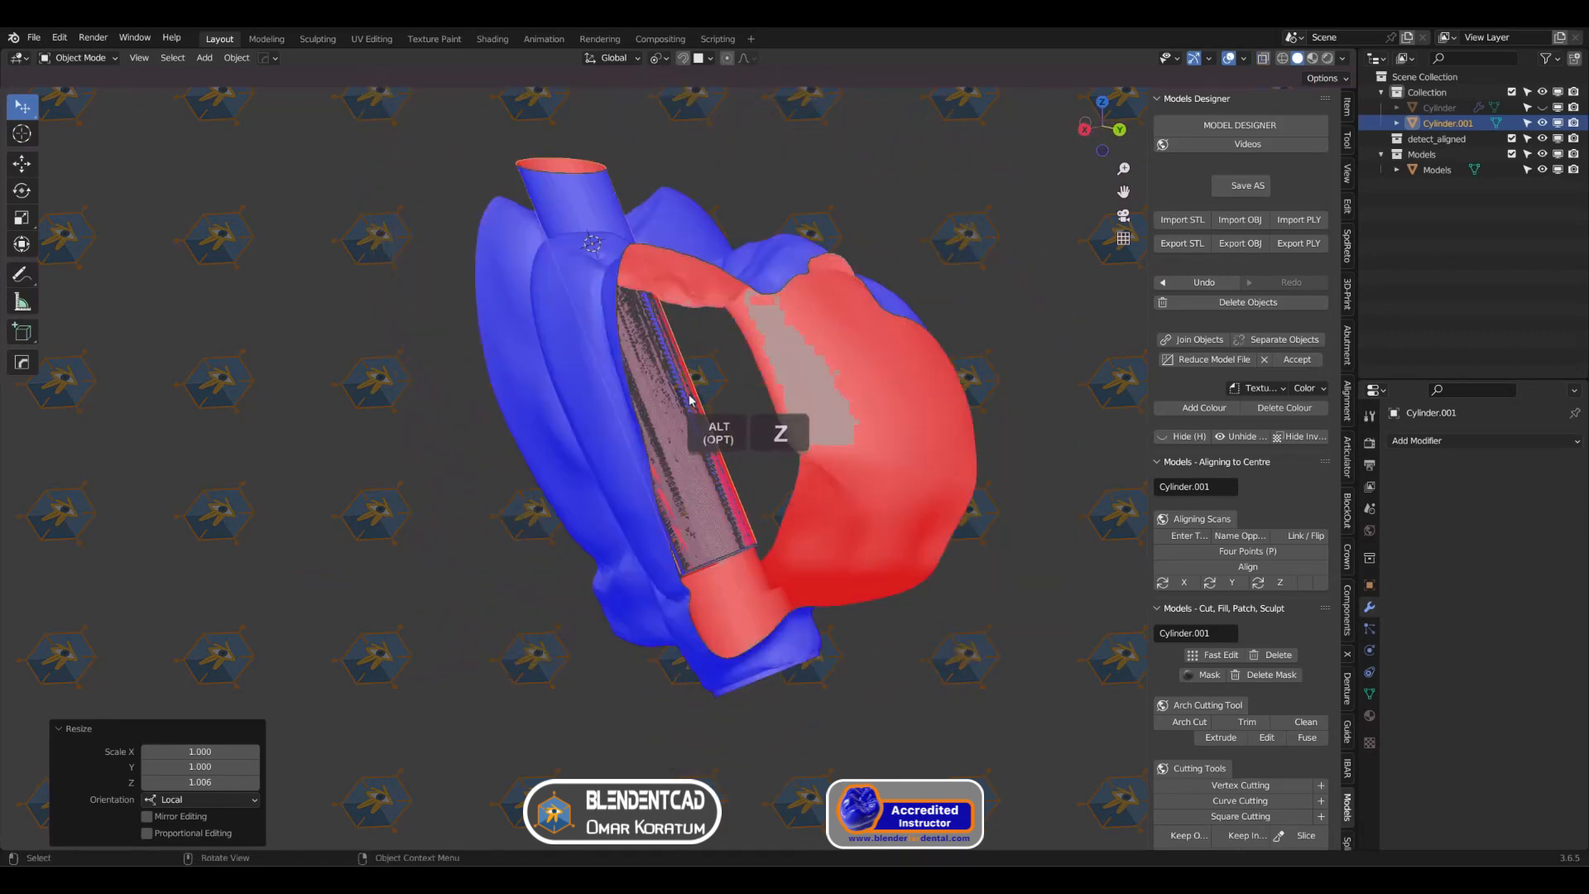
click(1243, 58)
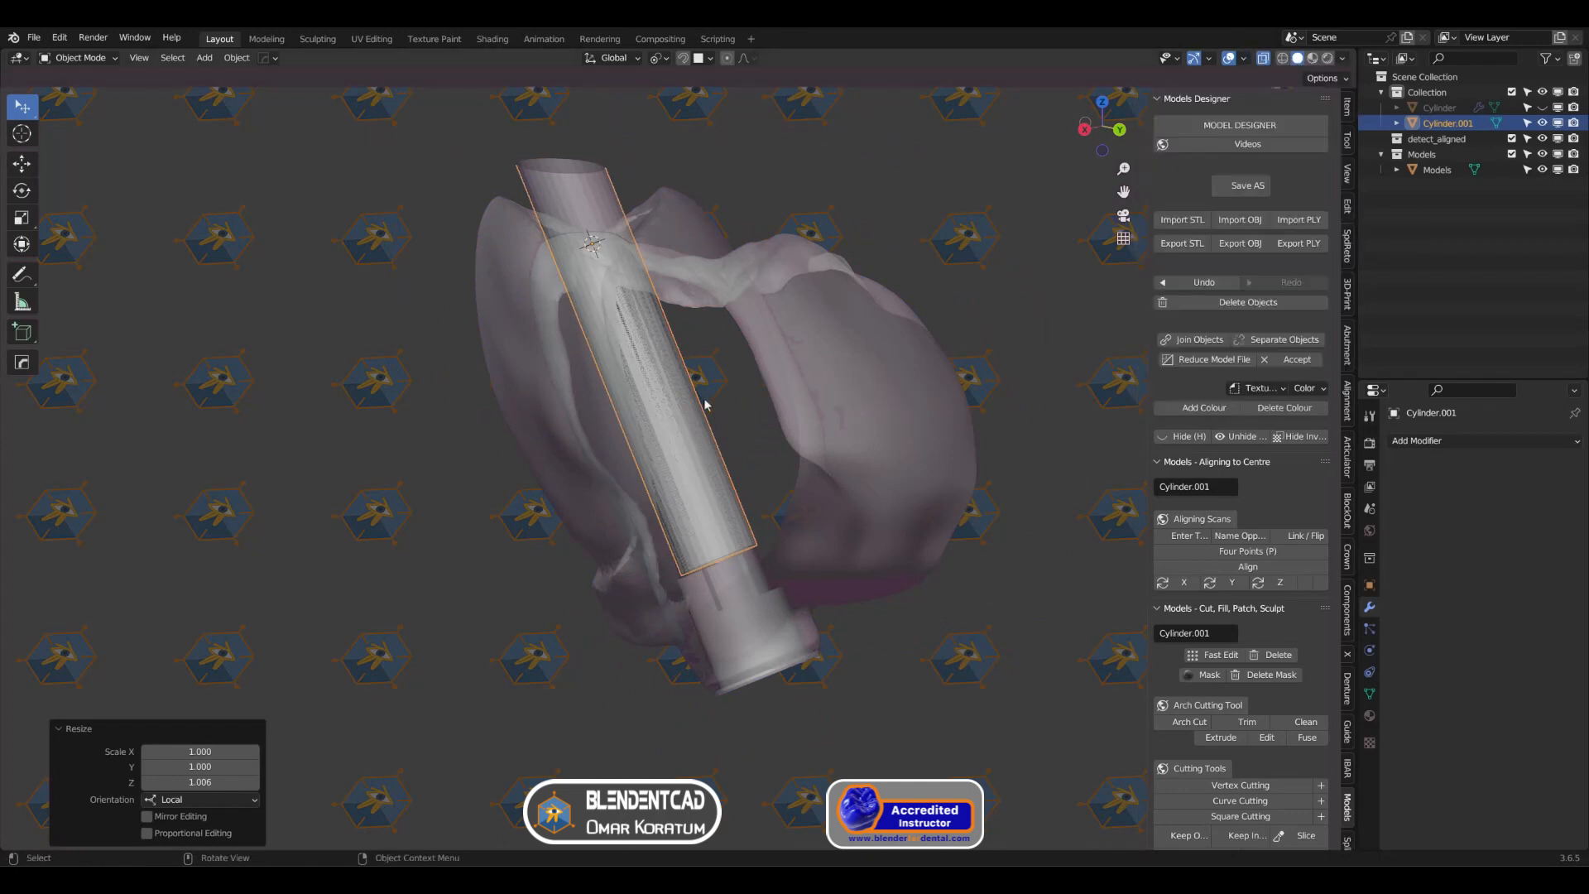
key(alt+z)
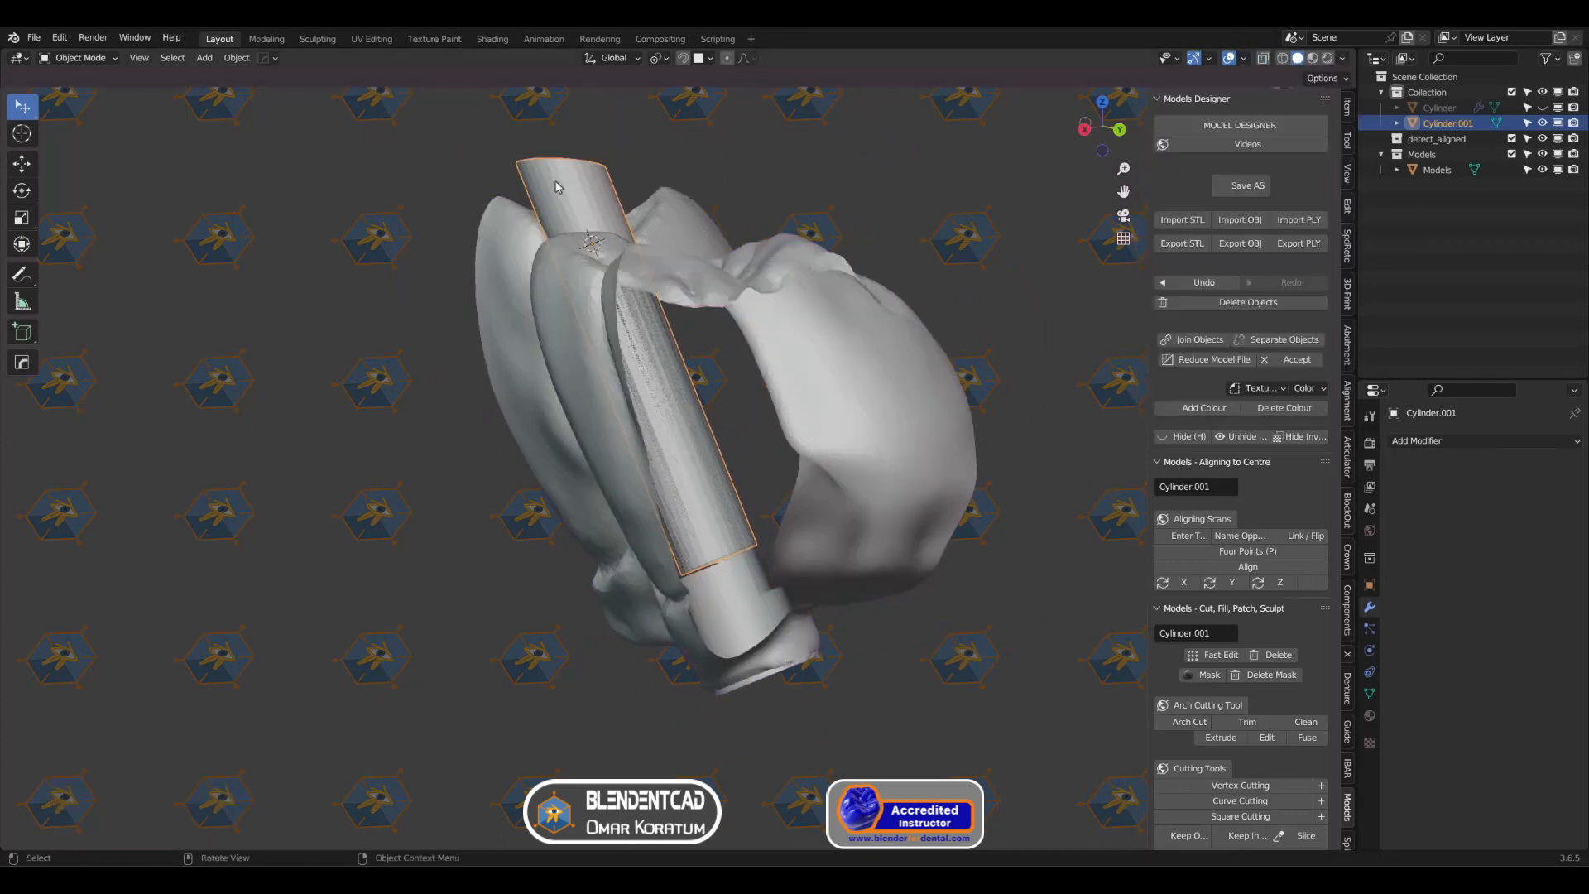
Step: Scale the cylinder's diameter along its local X and Y axes, excluding Z, to fit the channel wall
middle_drag(685, 239, 750, 289)
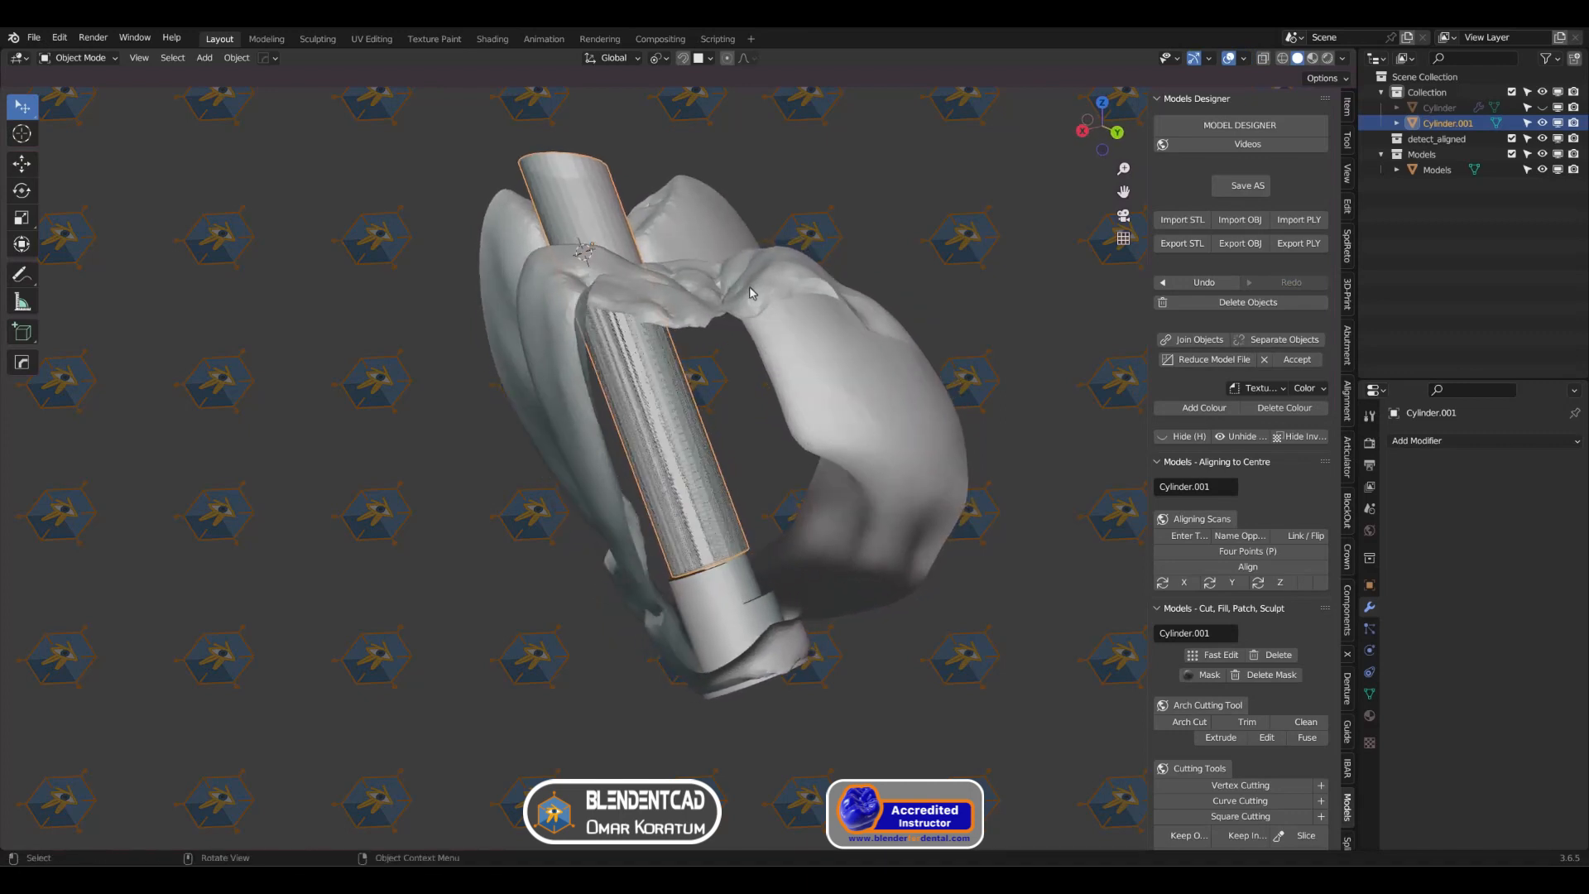
key(s)
key(shift+z)
key(shift+z)
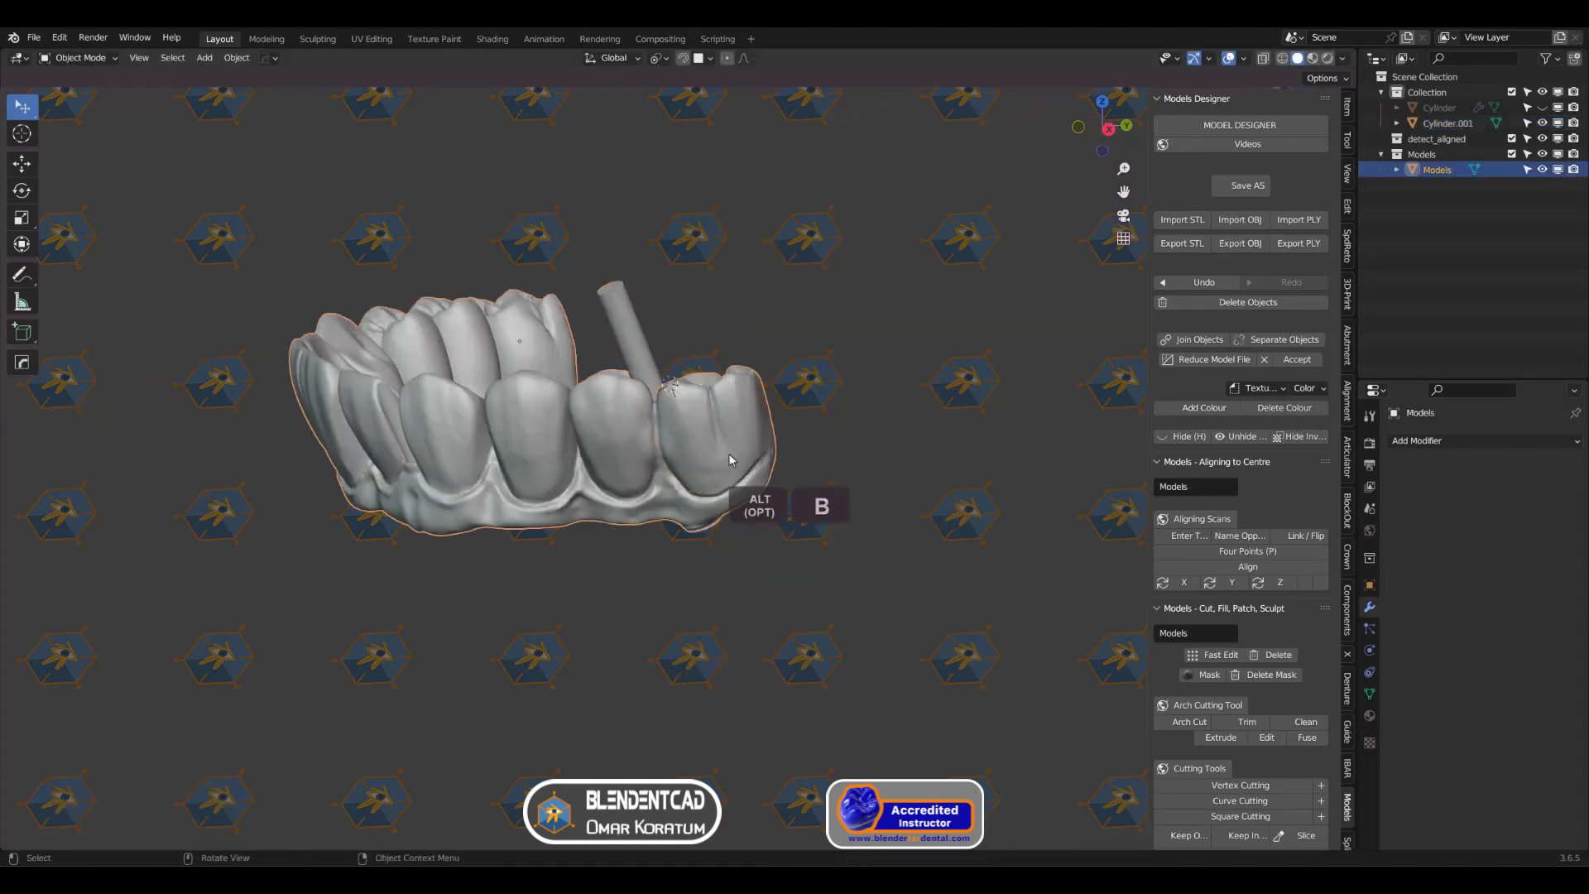
Step: Add a Boolean Difference modifier to the arch model with the Fast solver and Cylinder.001 as its object, and apply it
click(1383, 394)
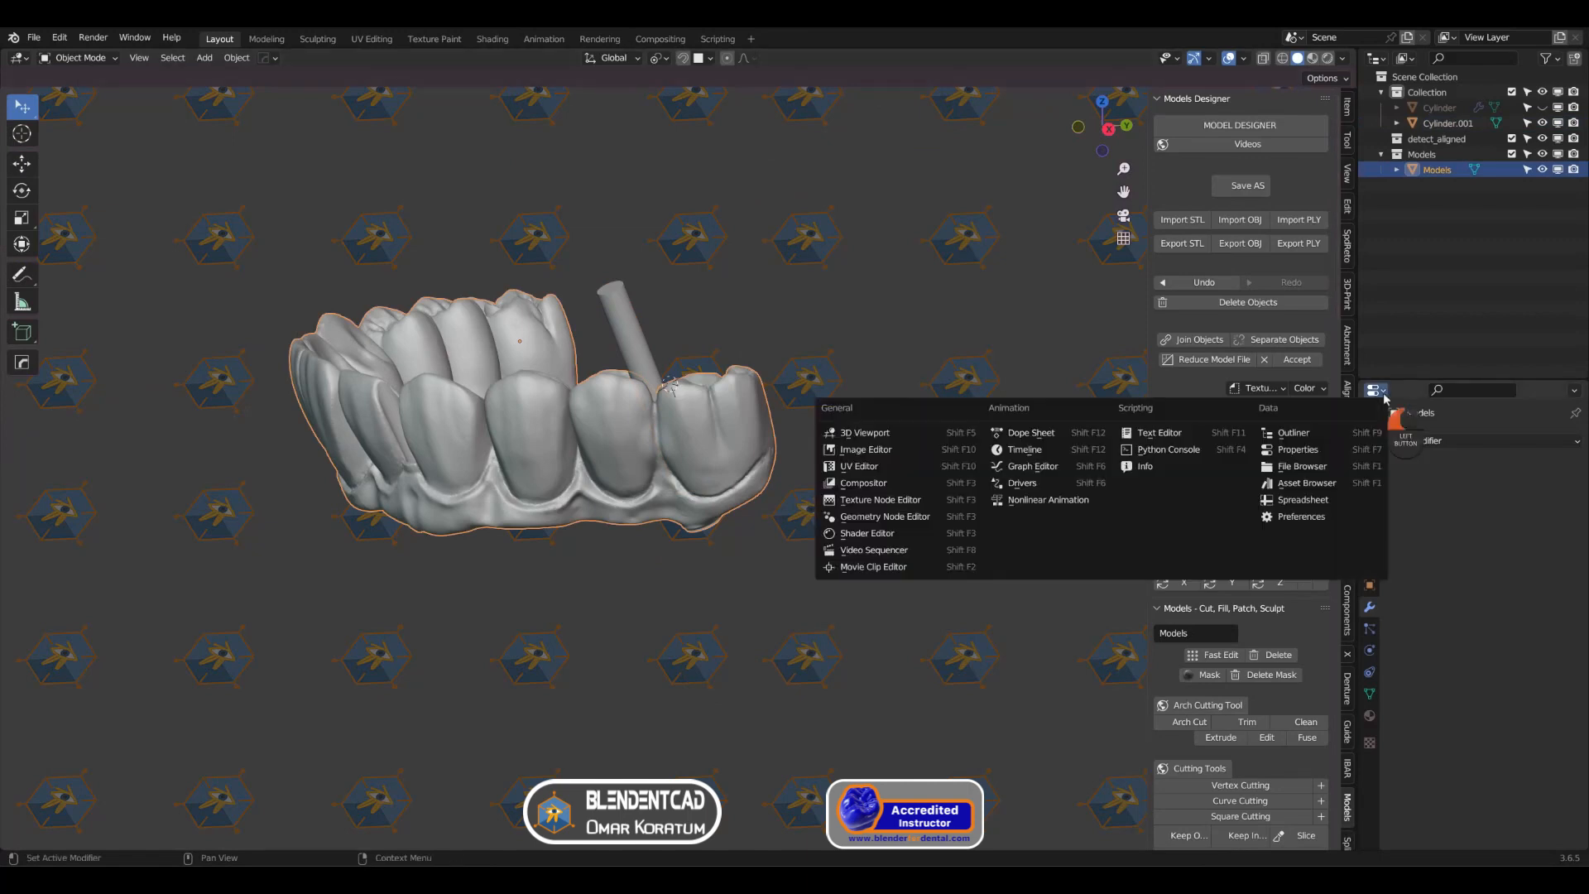
click(1332, 448)
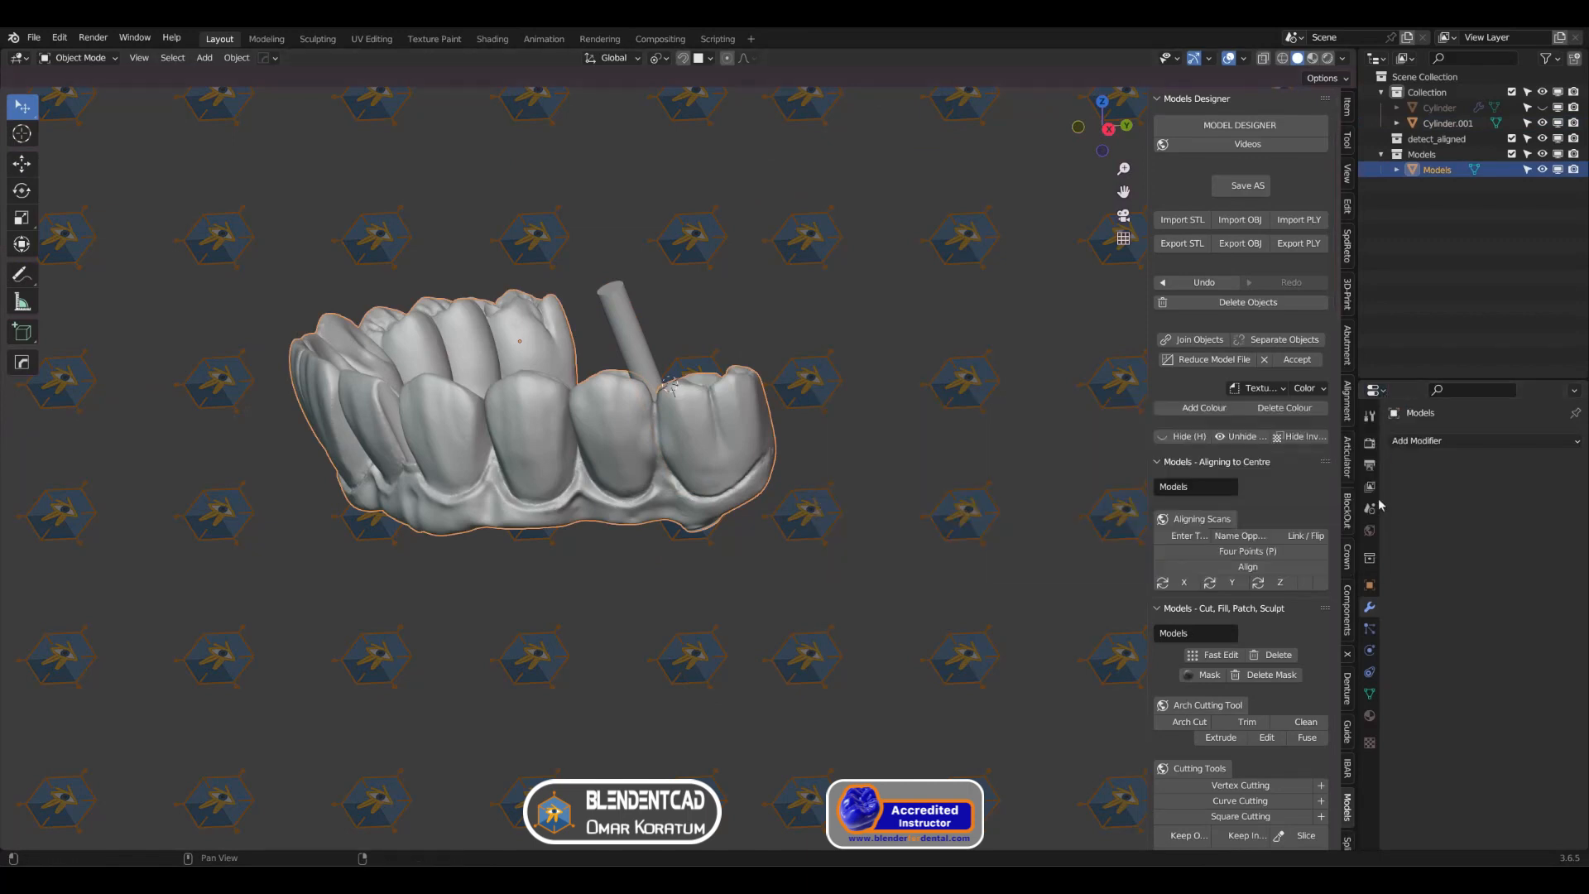
click(1435, 448)
click(1275, 513)
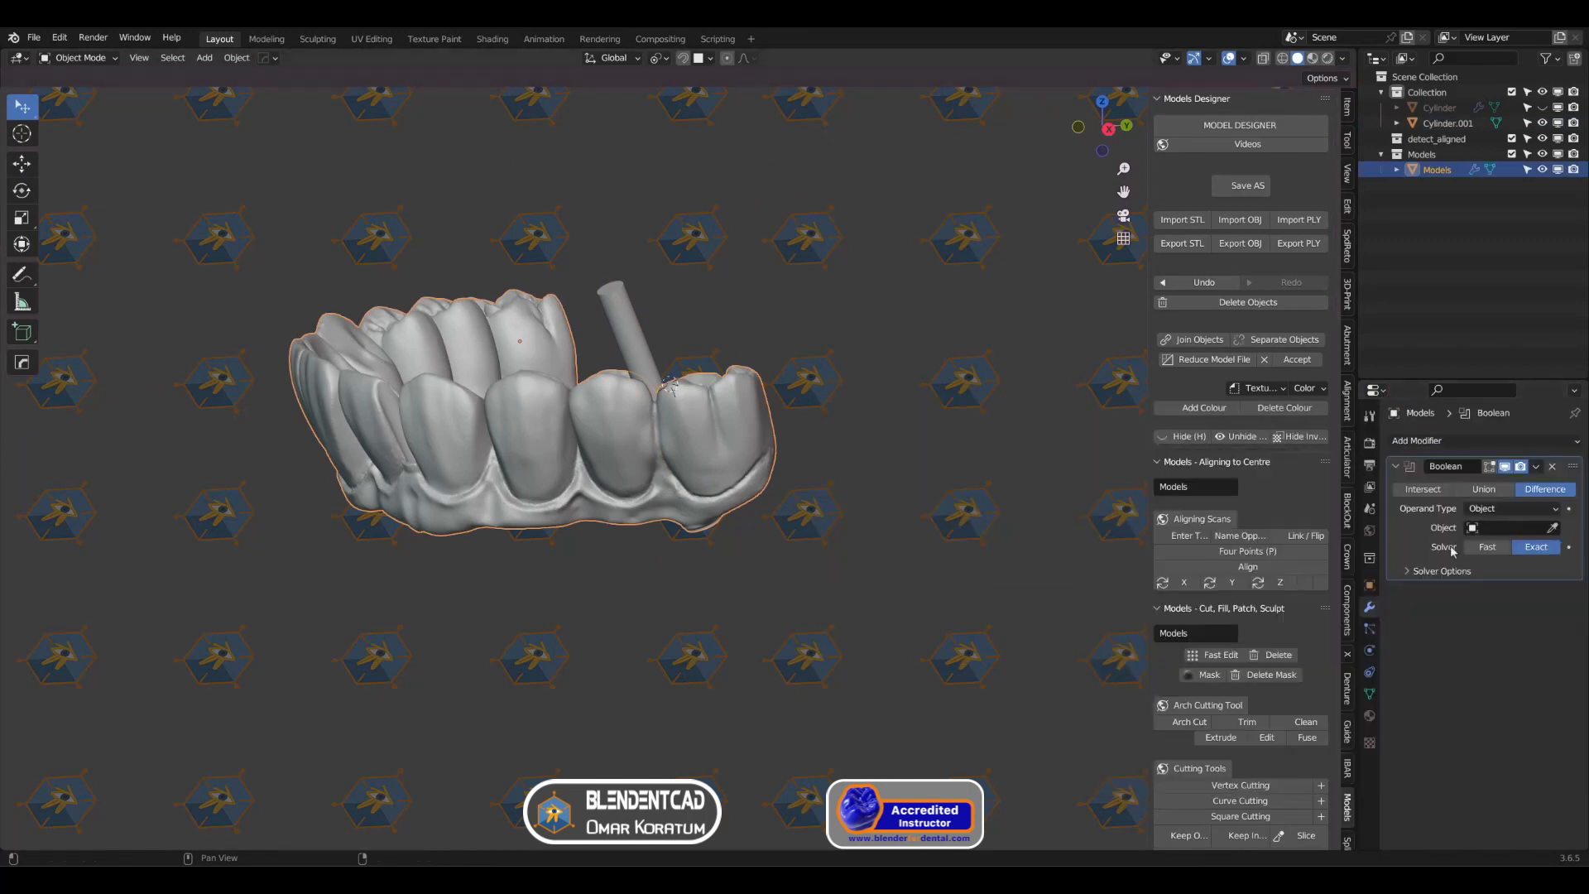
click(1553, 528)
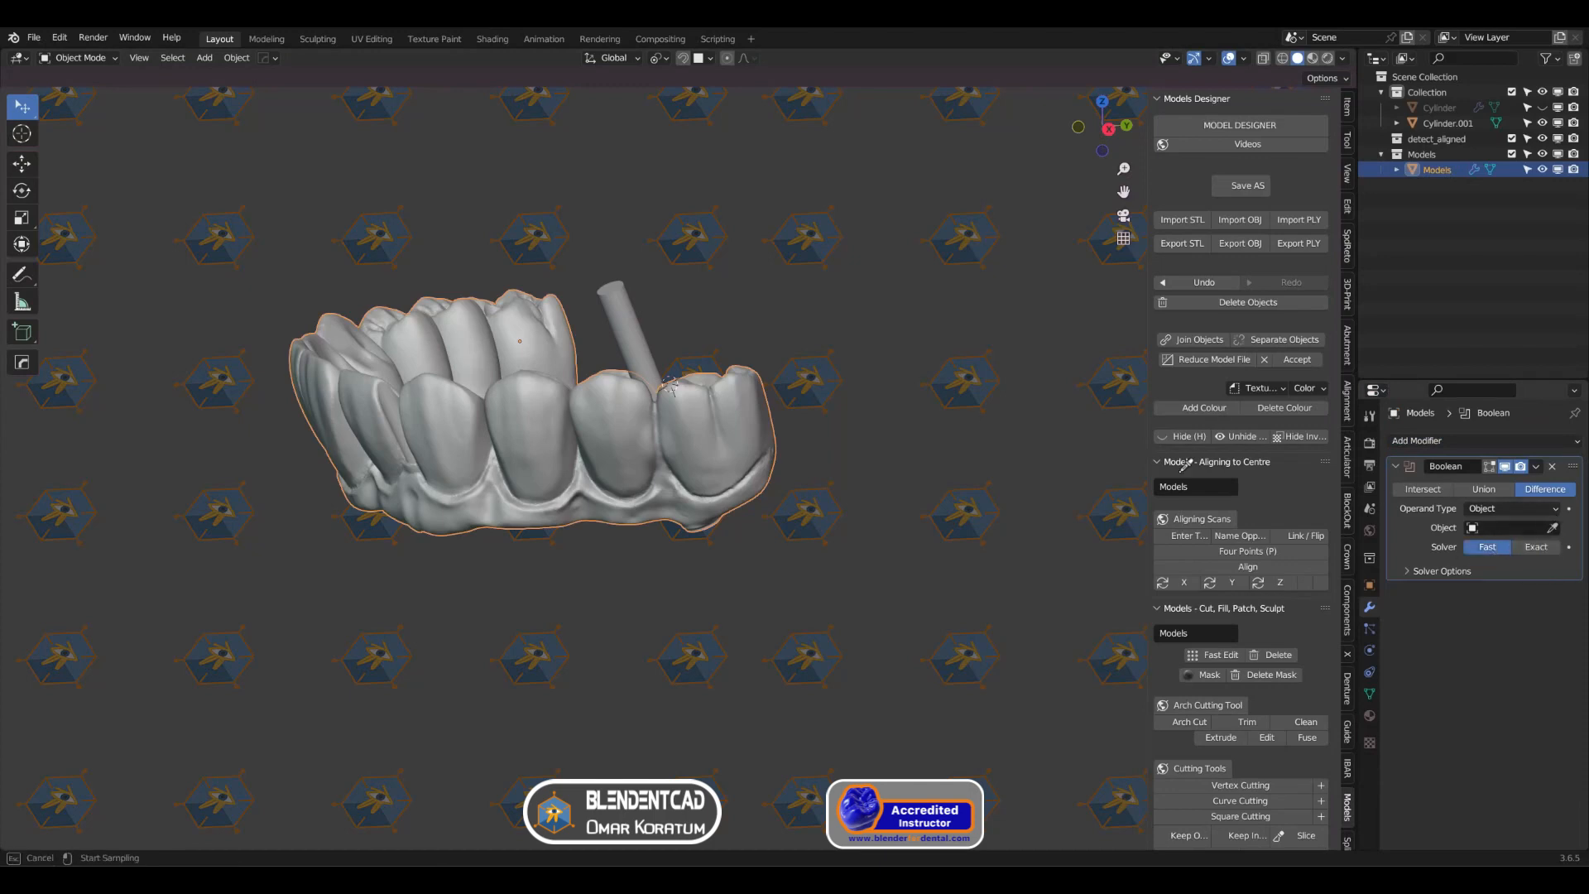
click(628, 305)
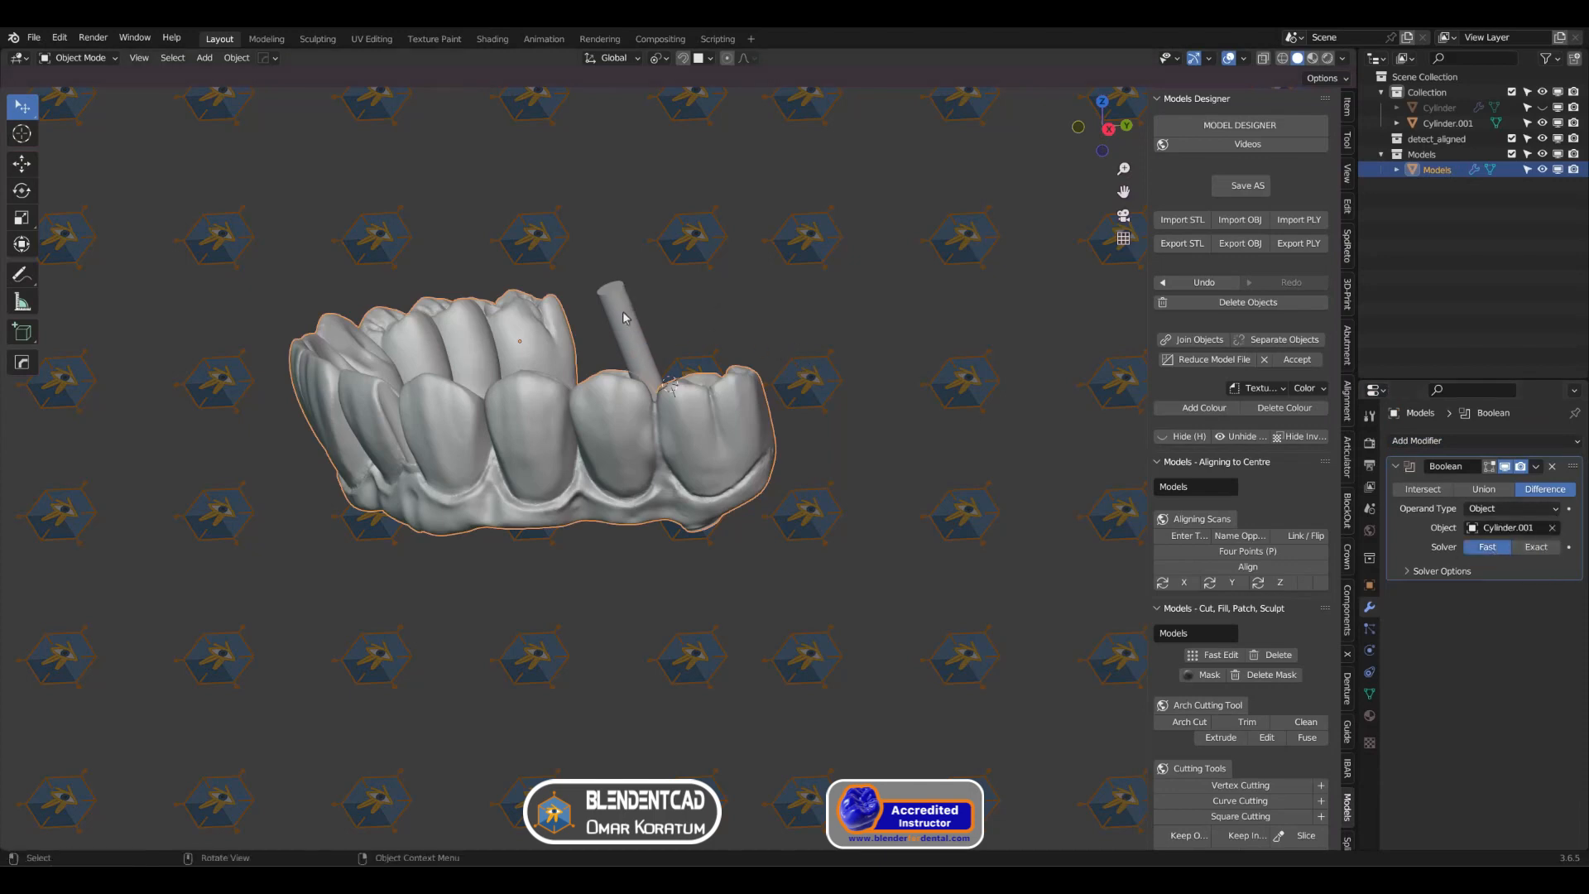
click(1537, 467)
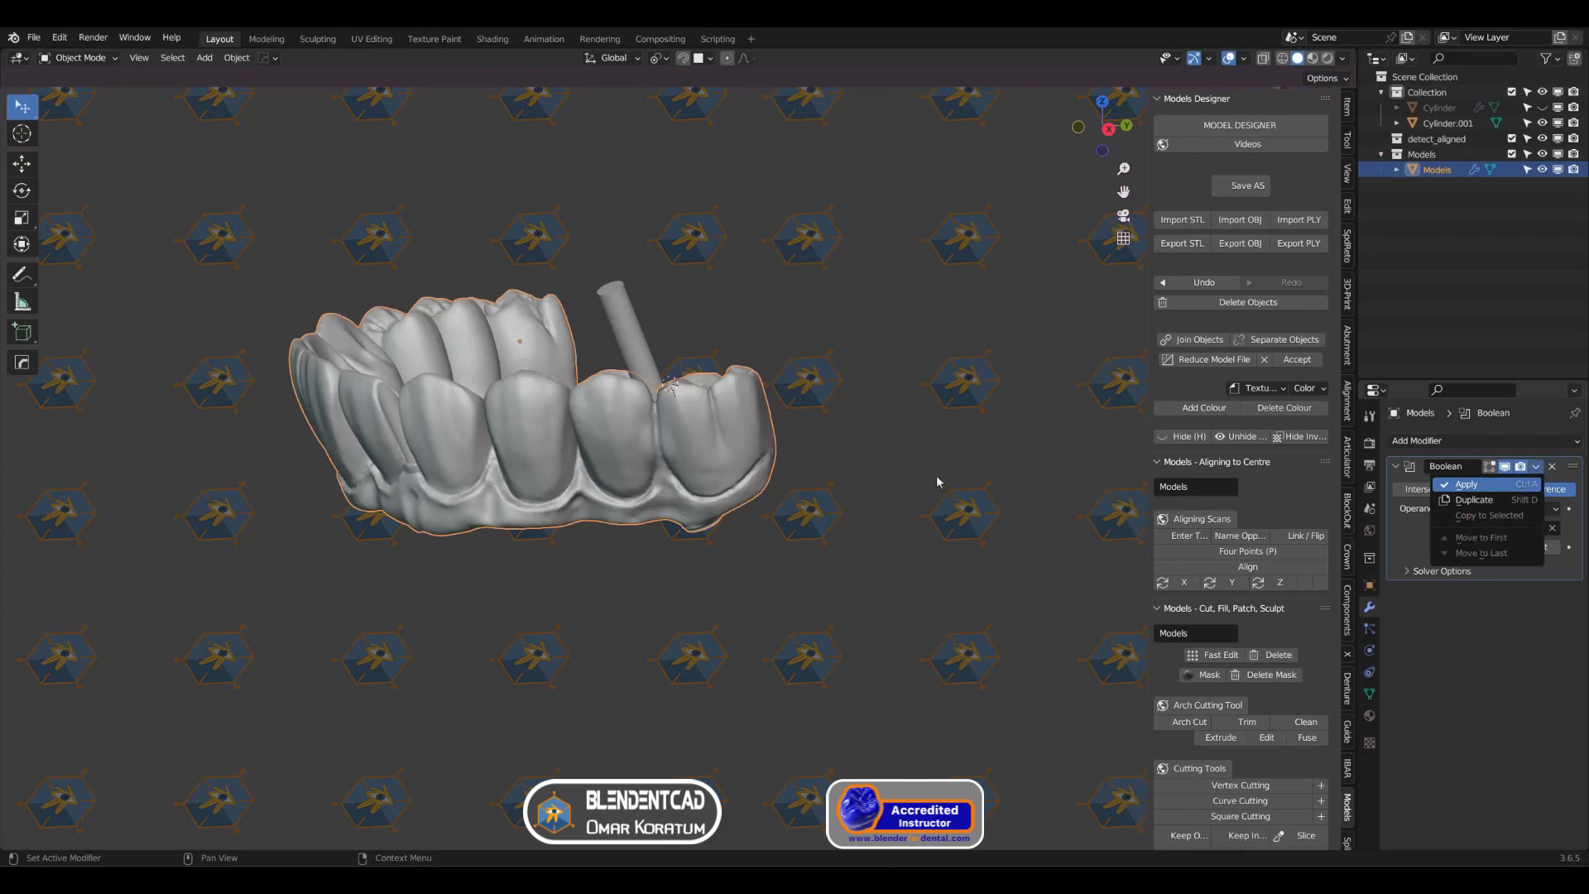
Step: Hide the cylinder and show Face Orientation on the arch model to inspect the channel opening beside the last molar
click(638, 349)
key(h)
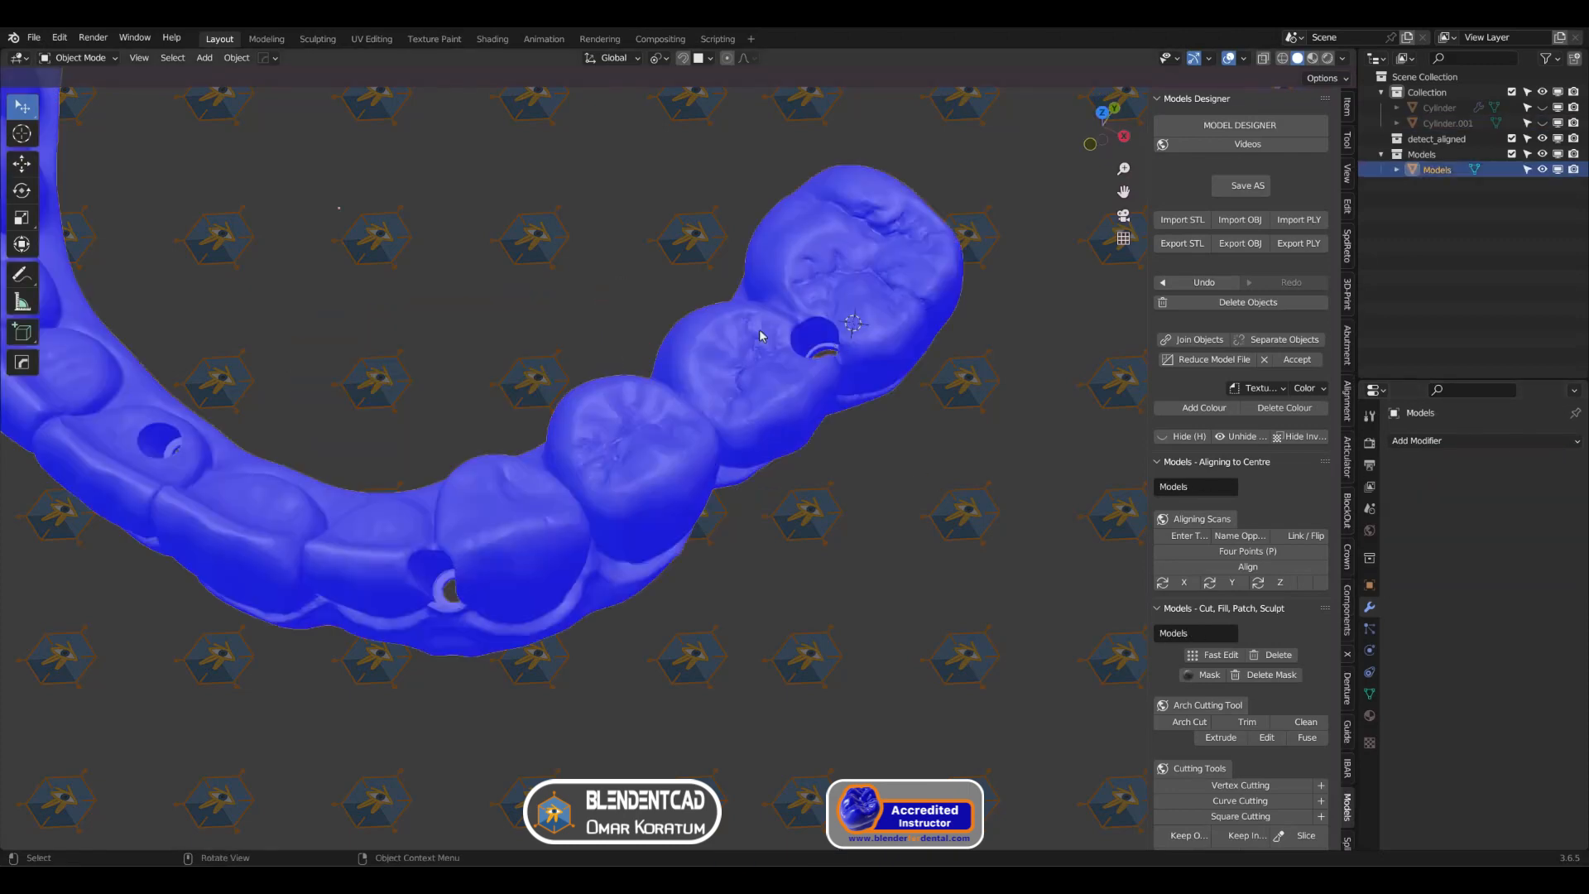
scroll(758, 330, up, 6)
shift+middle_drag(758, 330, 773, 396)
scroll(775, 400, down, 5)
shift+middle_drag(853, 306, 882, 377)
scroll(876, 388, up, 1)
scroll(882, 377, up, 1)
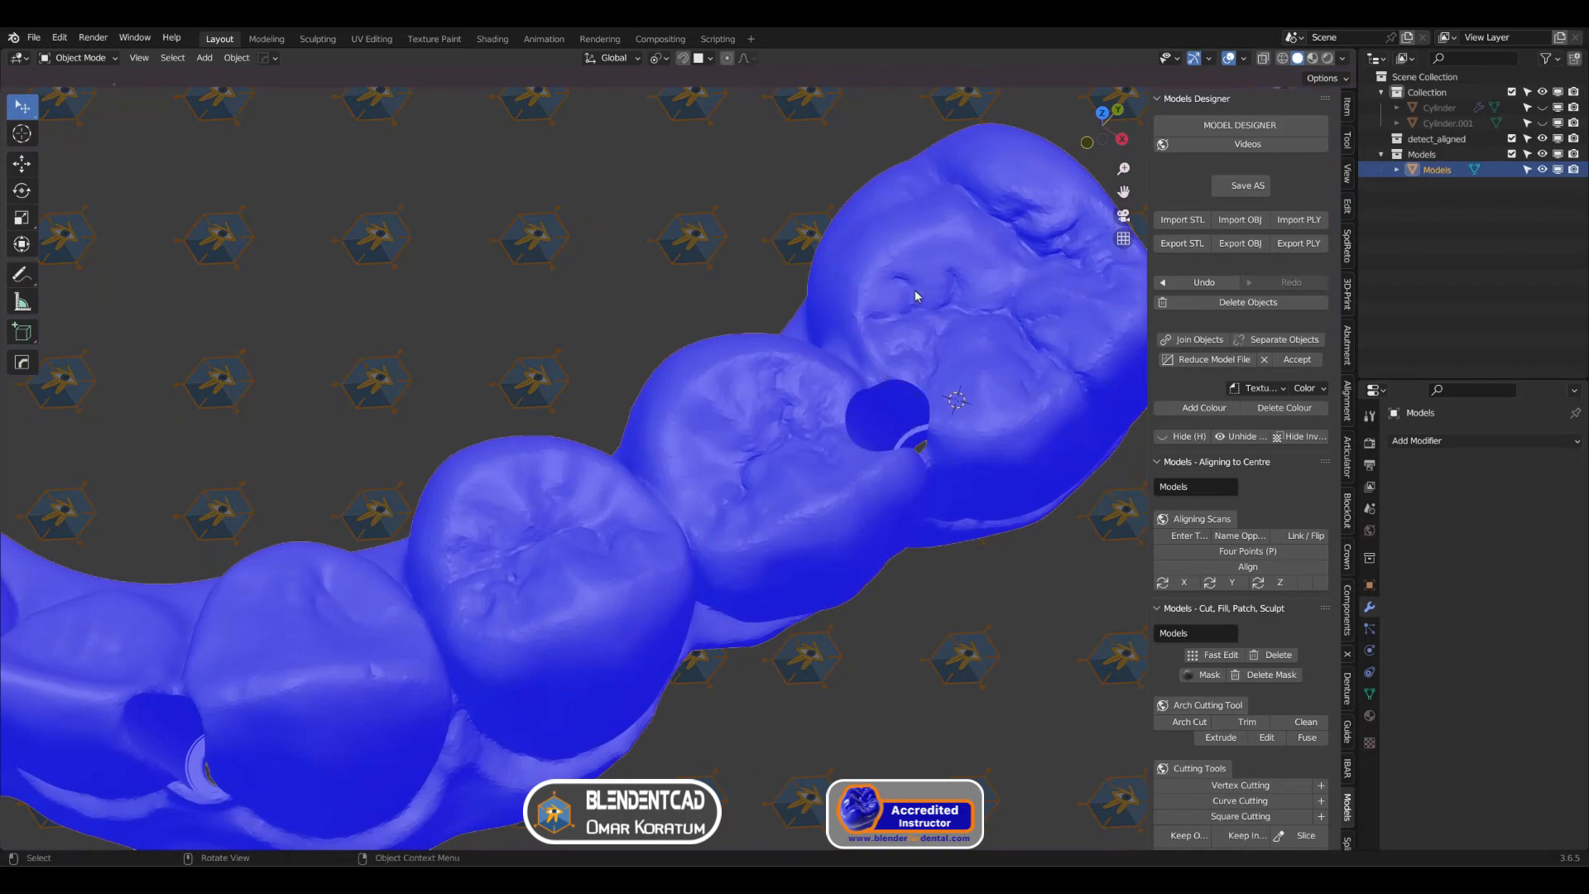
Step: Examine the arch model's mesh around the screw channels and across the front teeth in Edit Mode, and return to Object Mode
click(91, 60)
click(78, 95)
scroll(461, 437, up, 3)
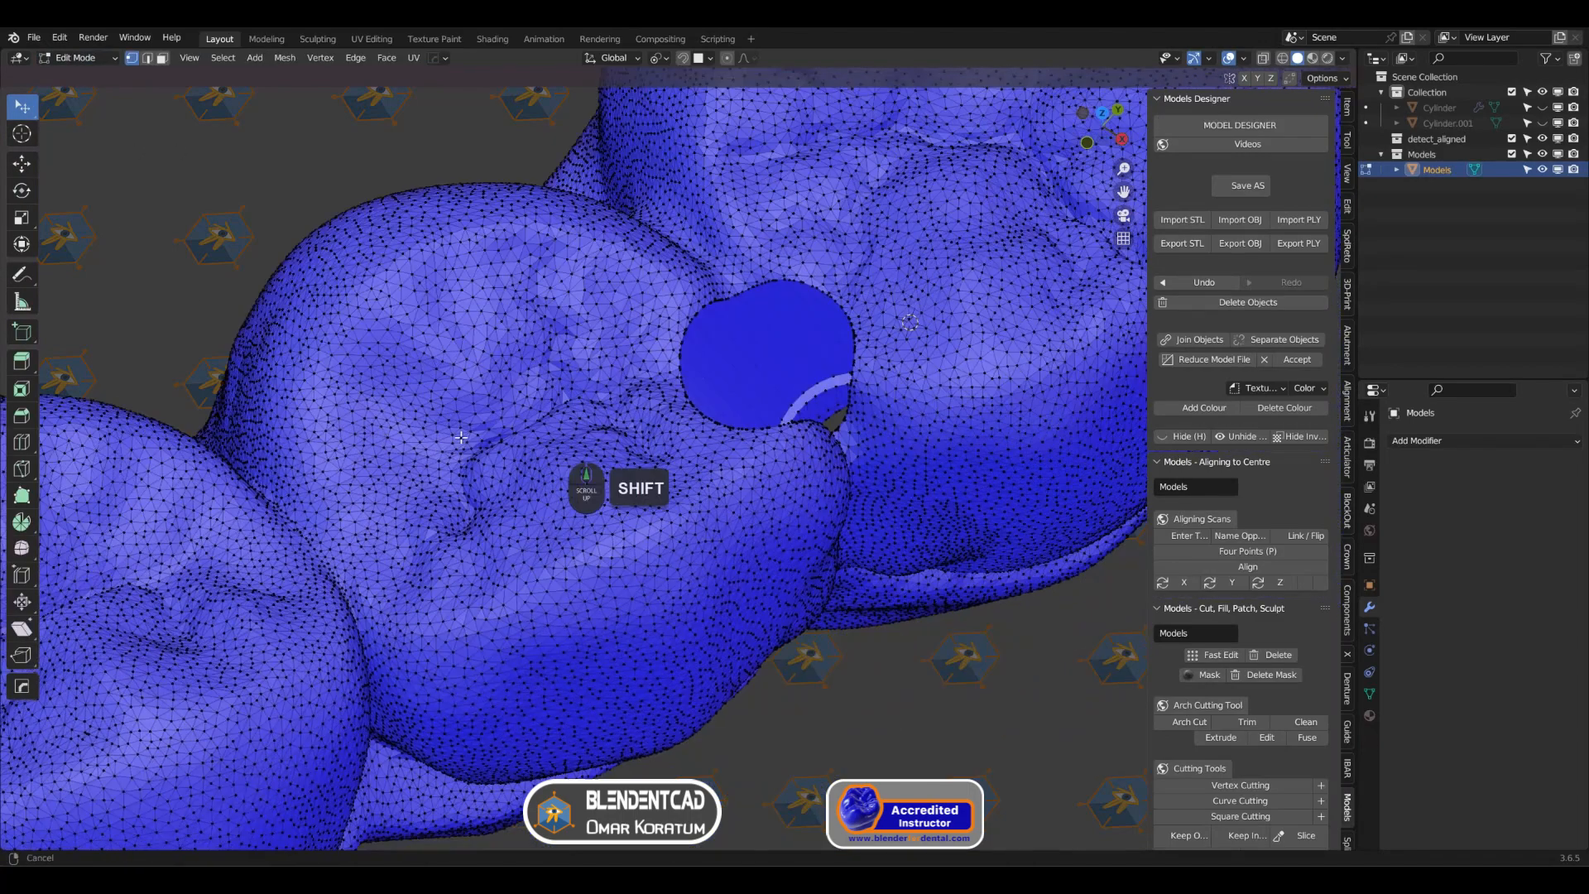
shift+middle_drag(461, 437, 497, 430)
scroll(557, 431, down, 3)
mouse_move(666, 405)
shift+middle_down()
mouse_move(674, 389)
mouse_move(681, 404)
shift+middle_up()
middle_drag(729, 396, 683, 397)
shift+middle_drag(226, 517, 770, 357)
shift+middle_drag(393, 480, 705, 453)
scroll(692, 380, down, 2)
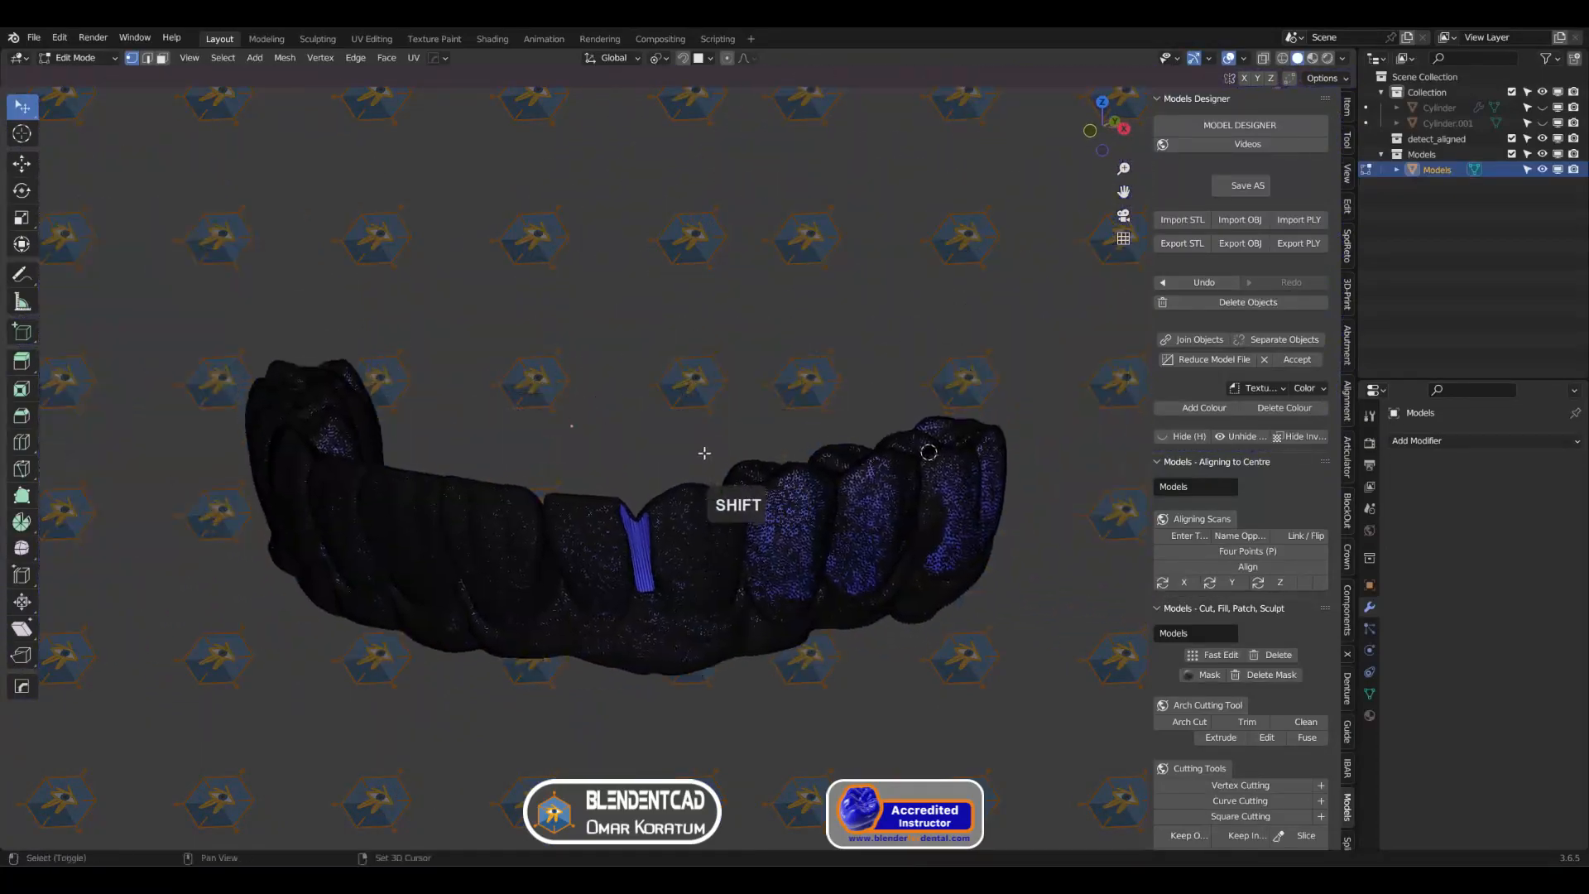
click(78, 58)
click(79, 72)
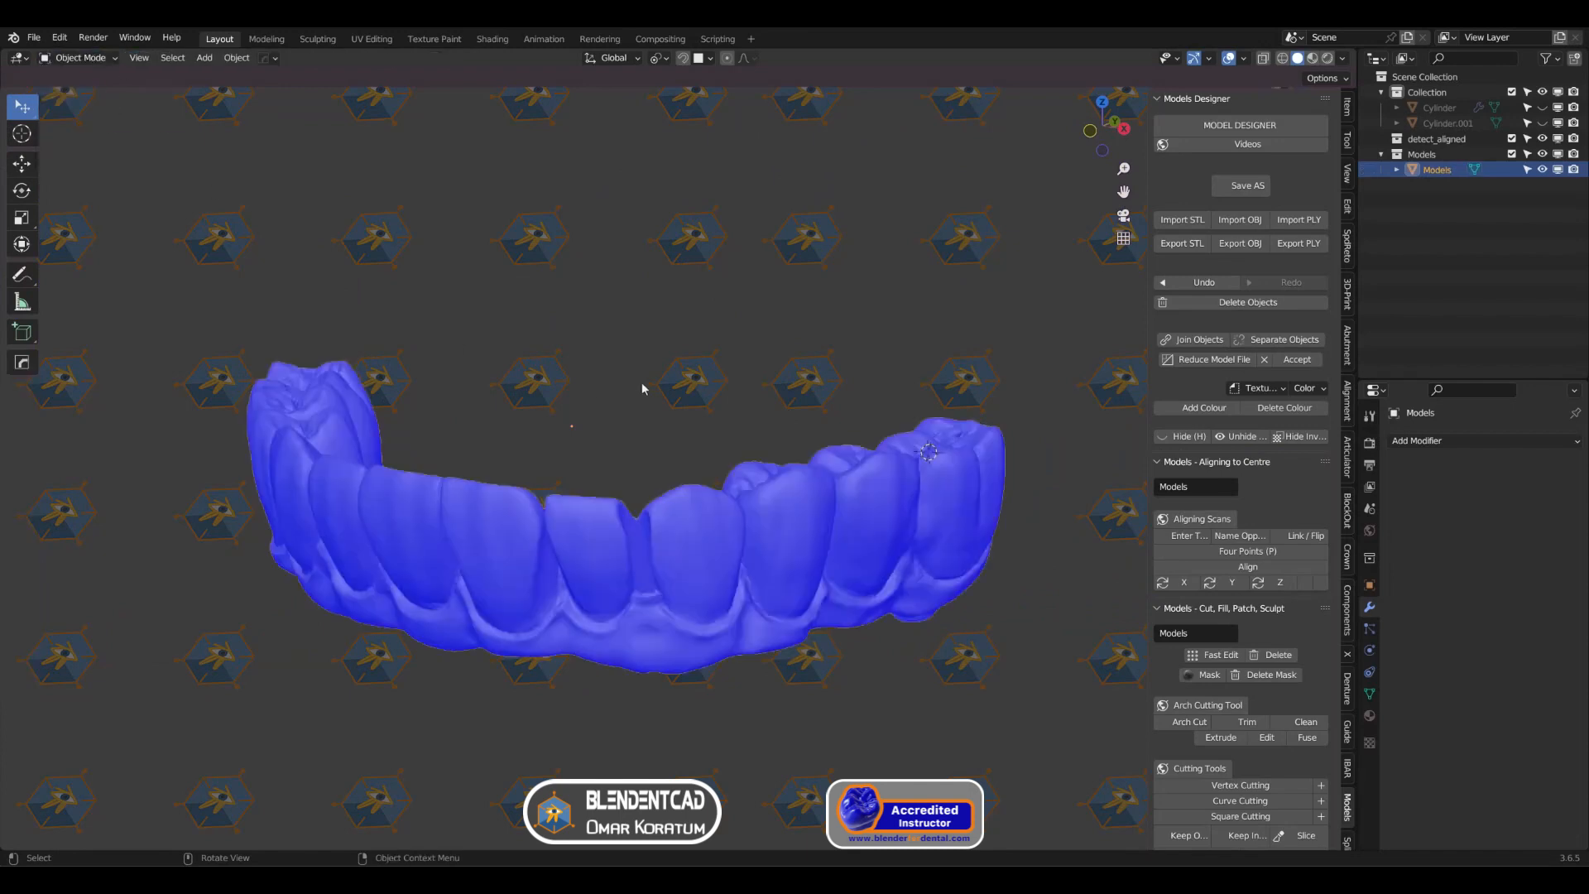
shift+middle_drag(642, 388, 698, 373)
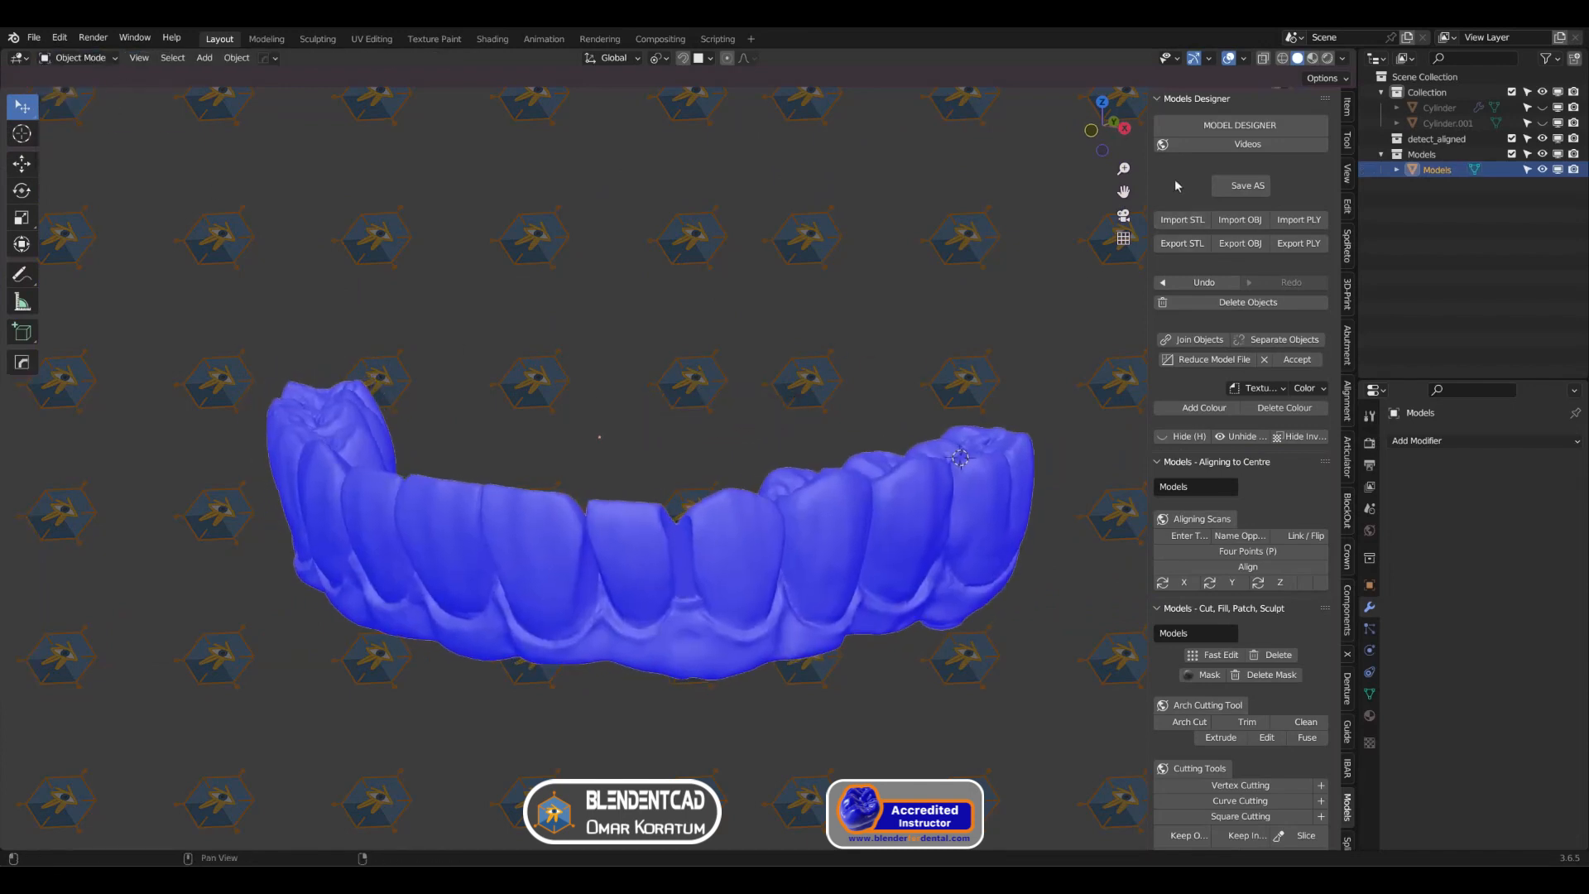